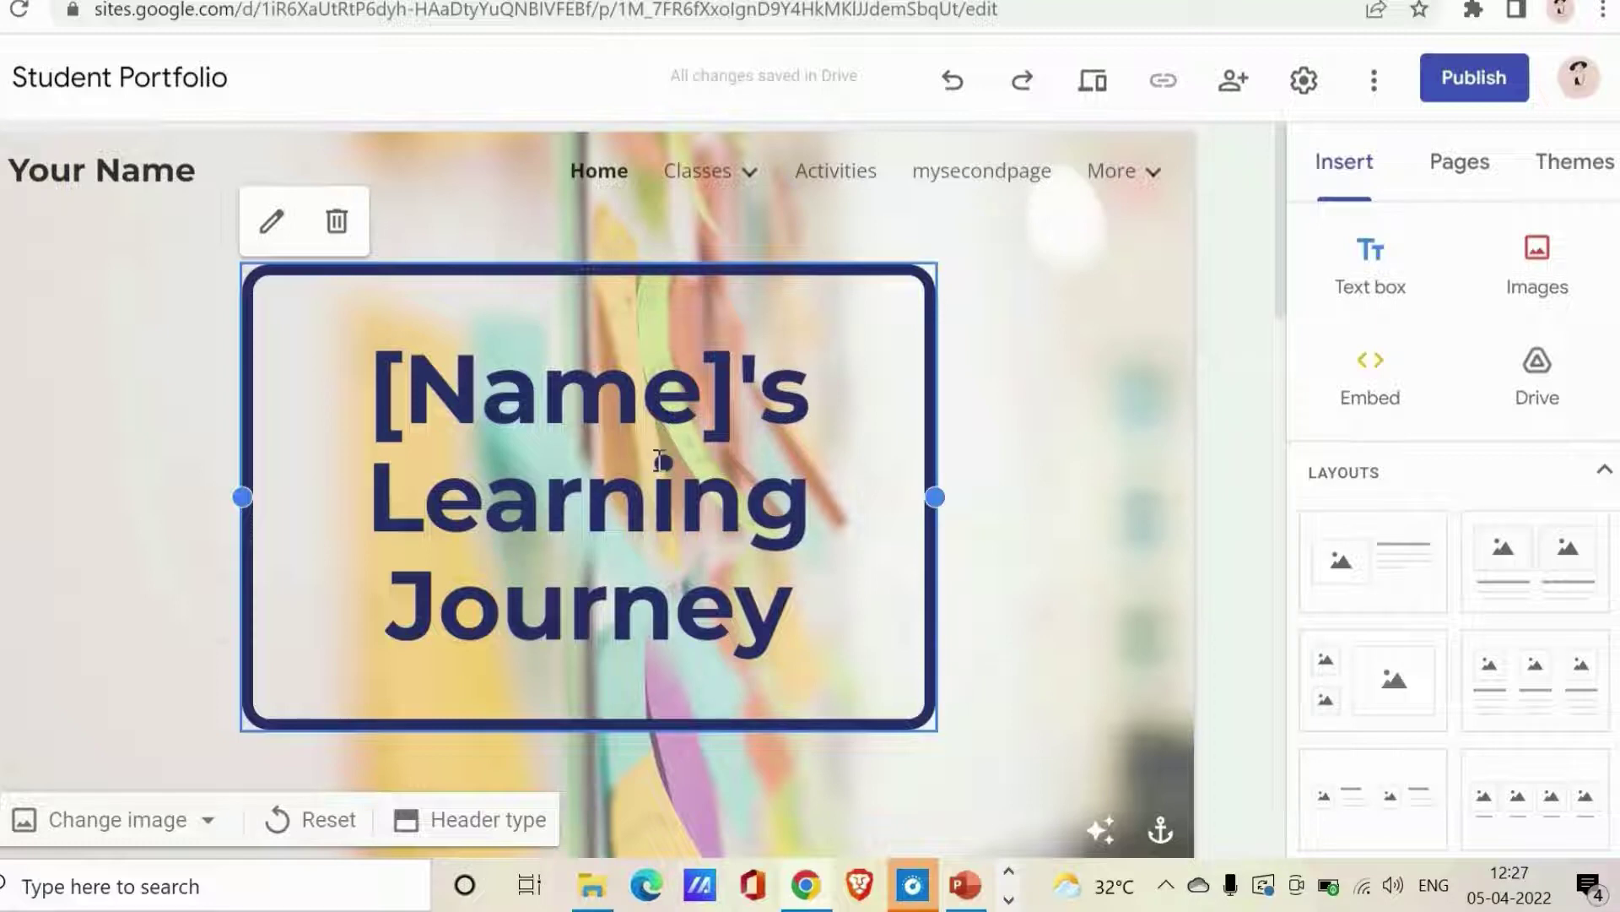
Step: Open the Activities page and add a text box reading "topics" above the Robotics and Band section
click(1452, 189)
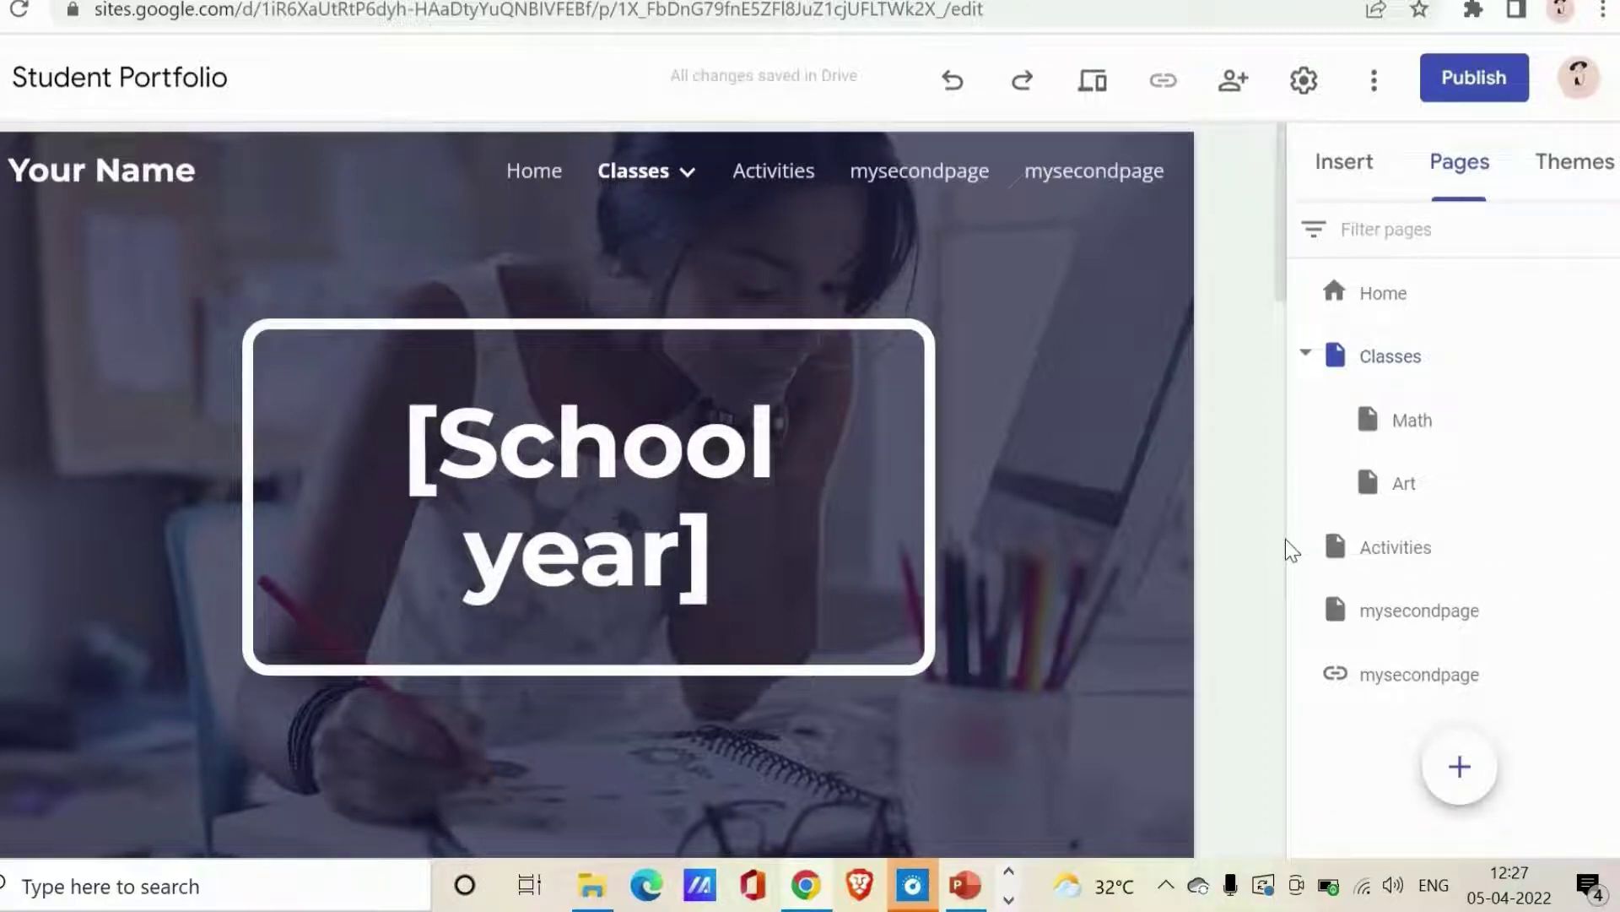
click(1333, 547)
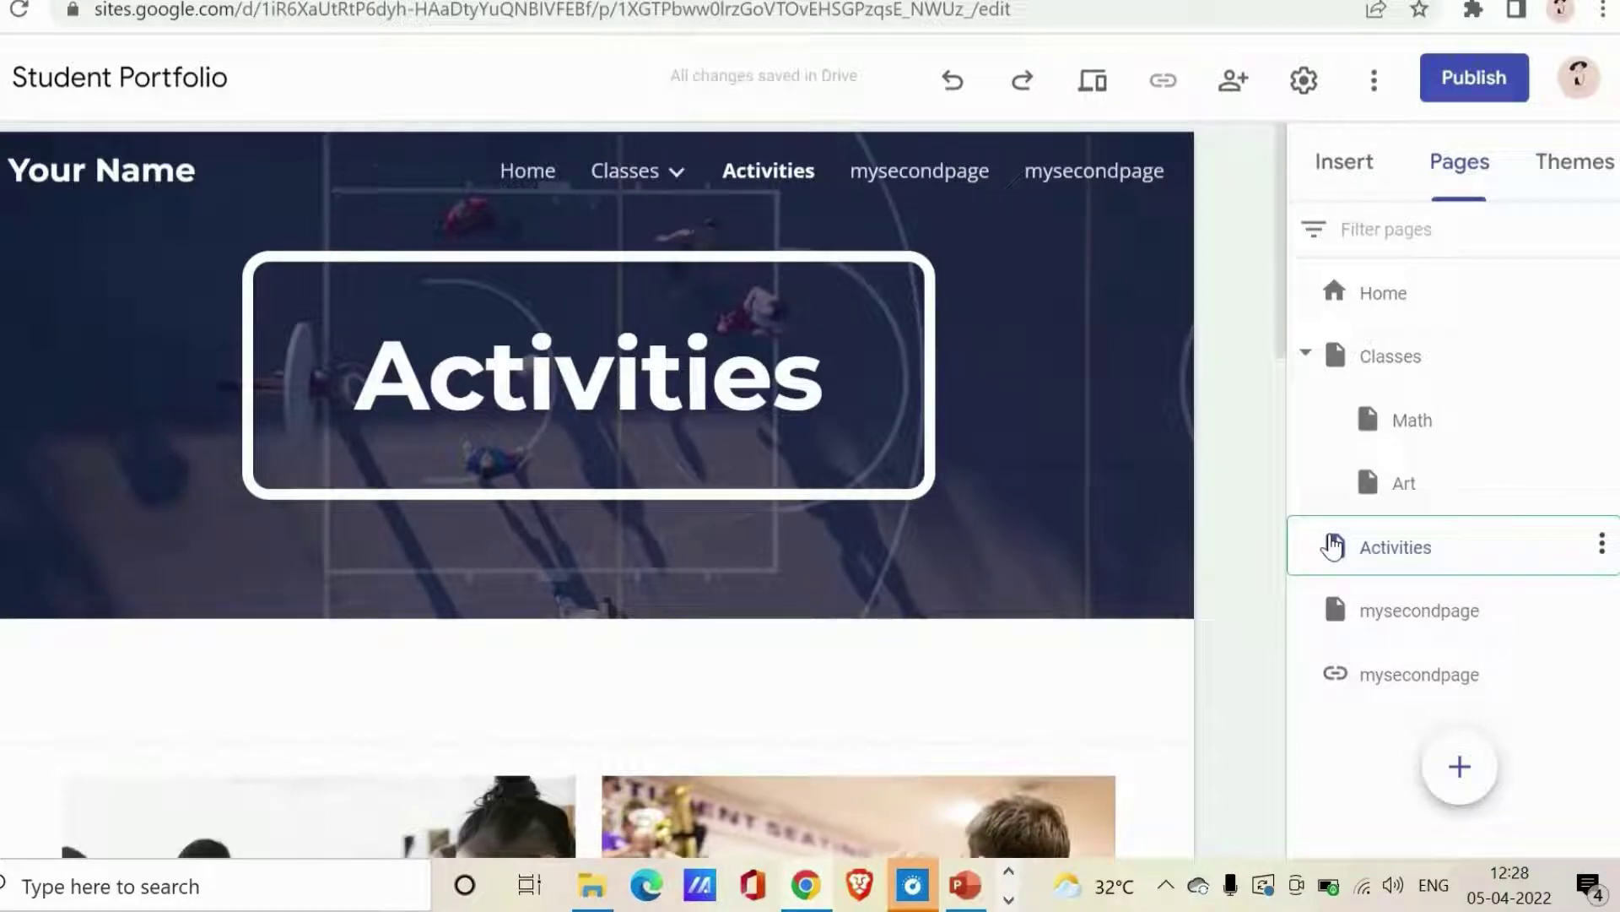
click(1349, 160)
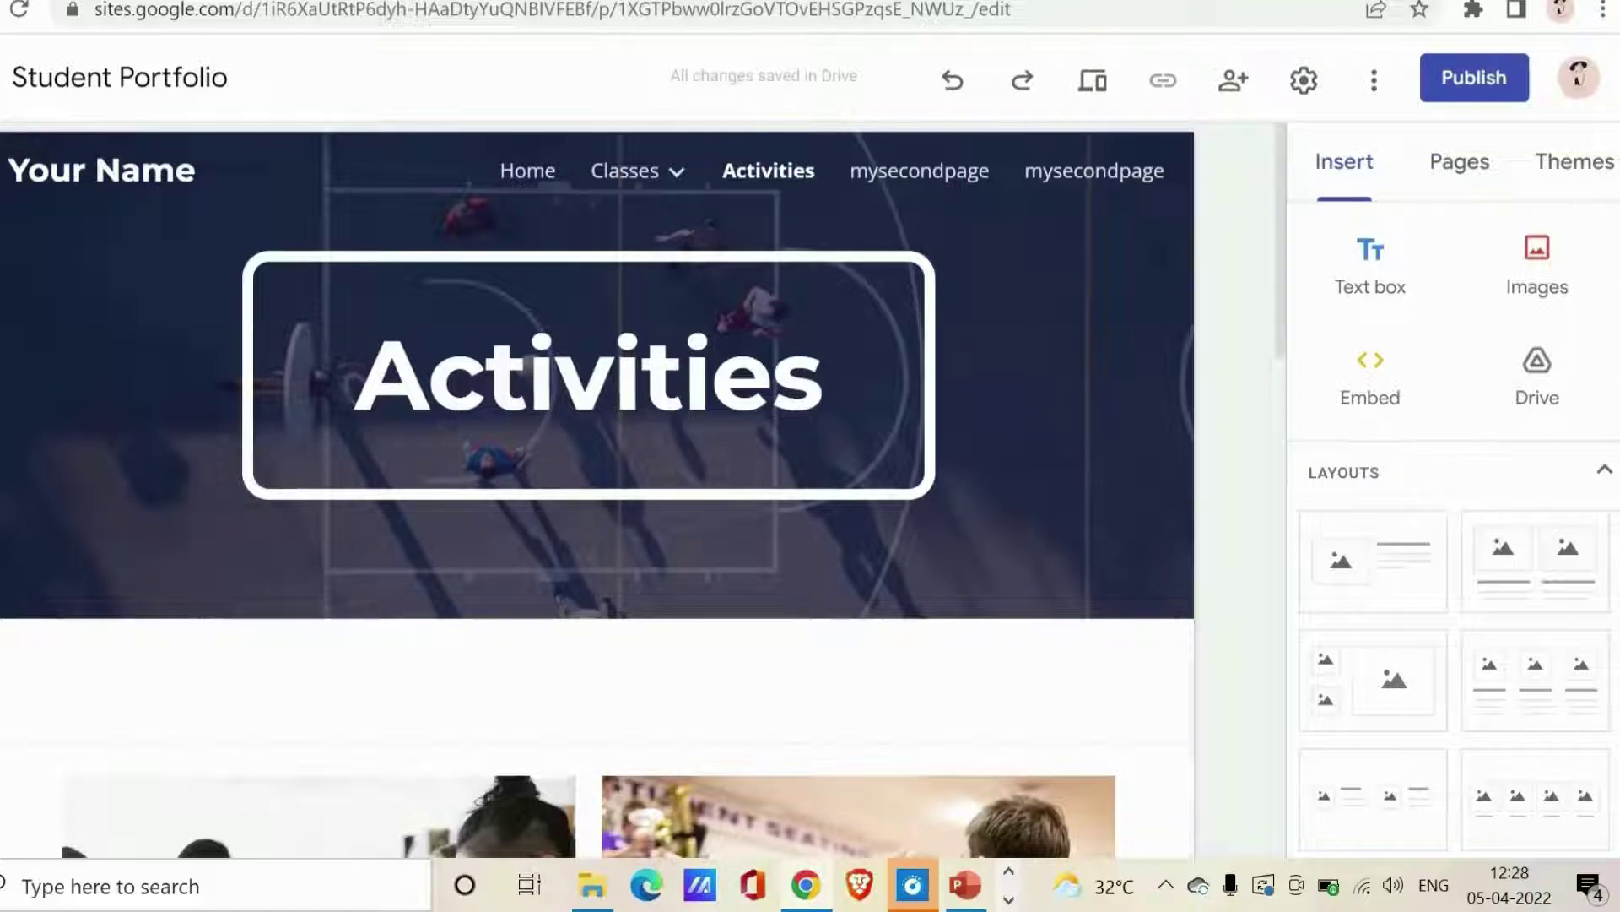
click(1355, 268)
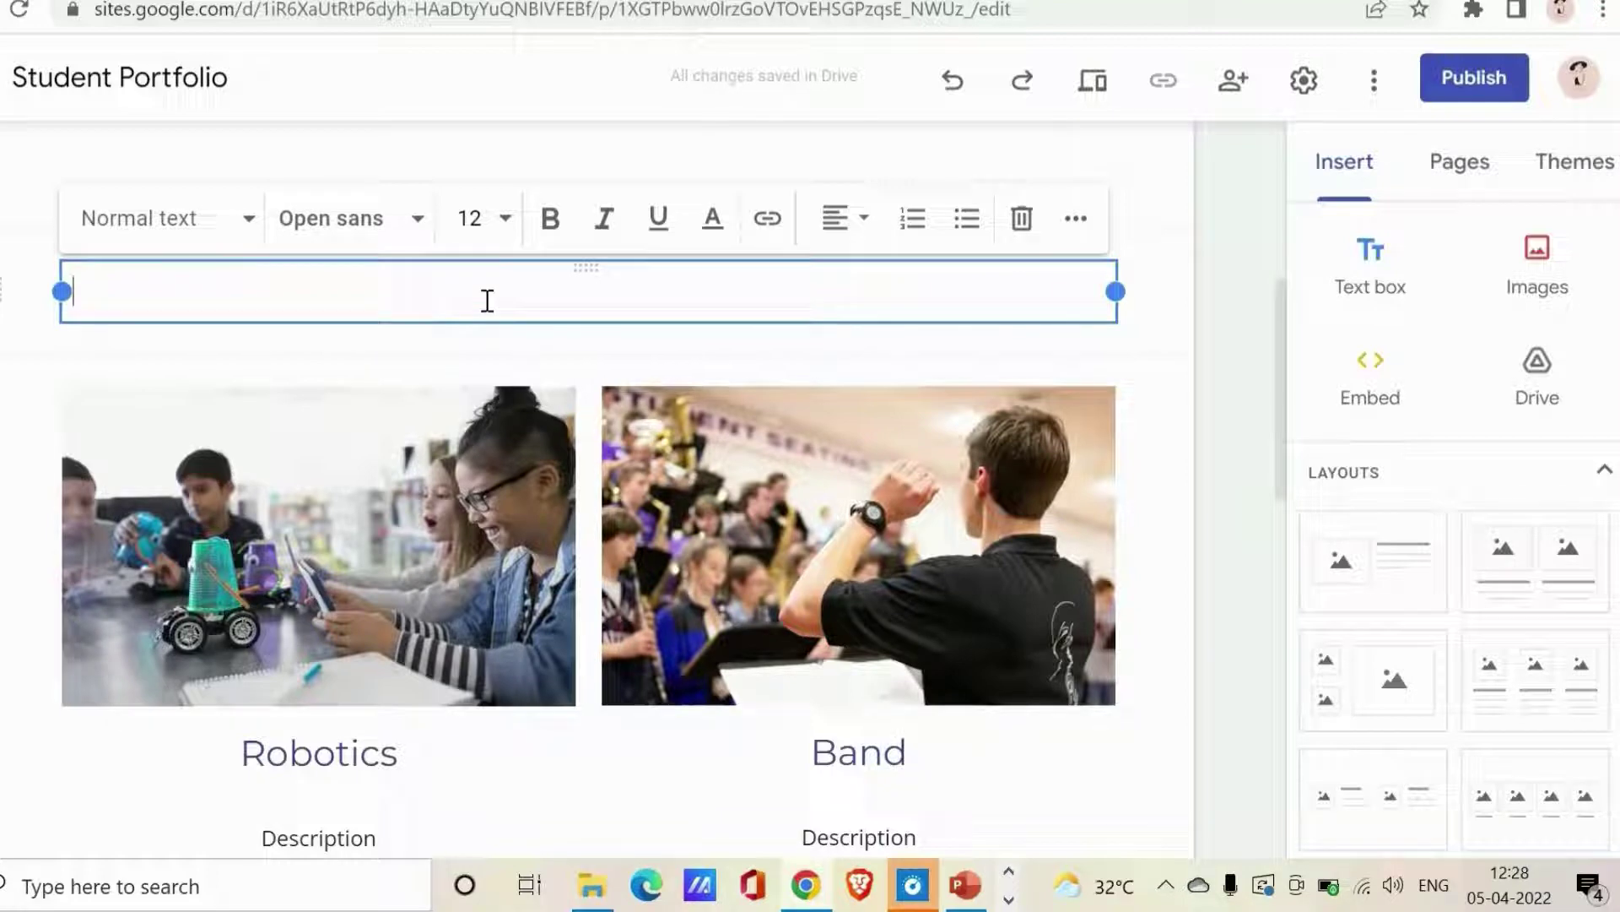
text(topics)
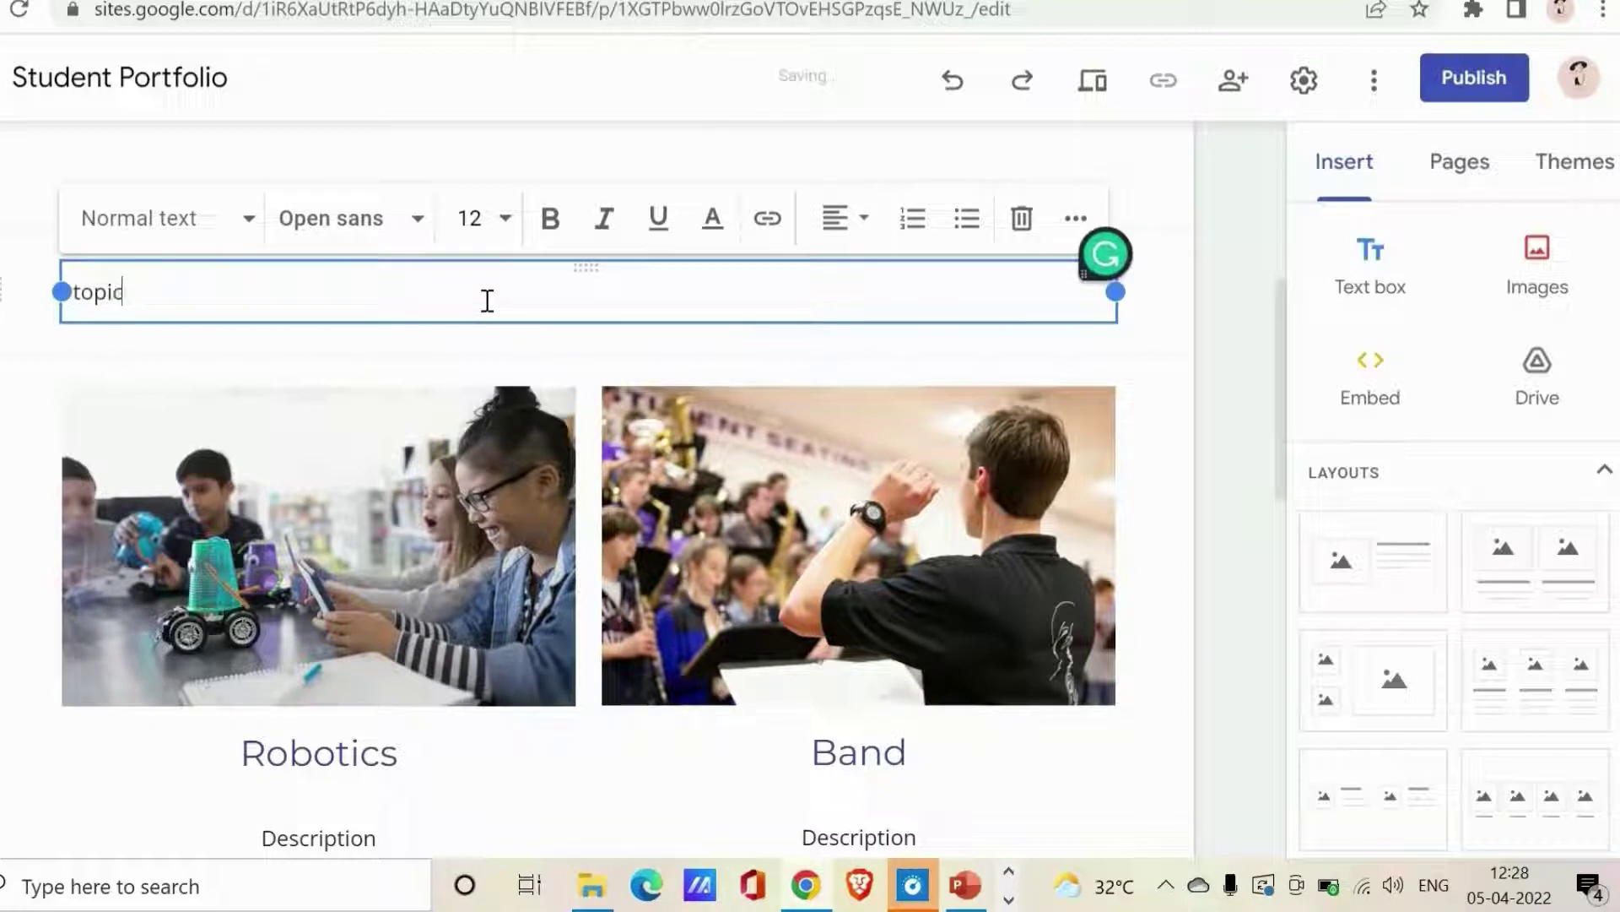
Step: Explore the font choices, bold formatting and link options for the topics text box
click(374, 228)
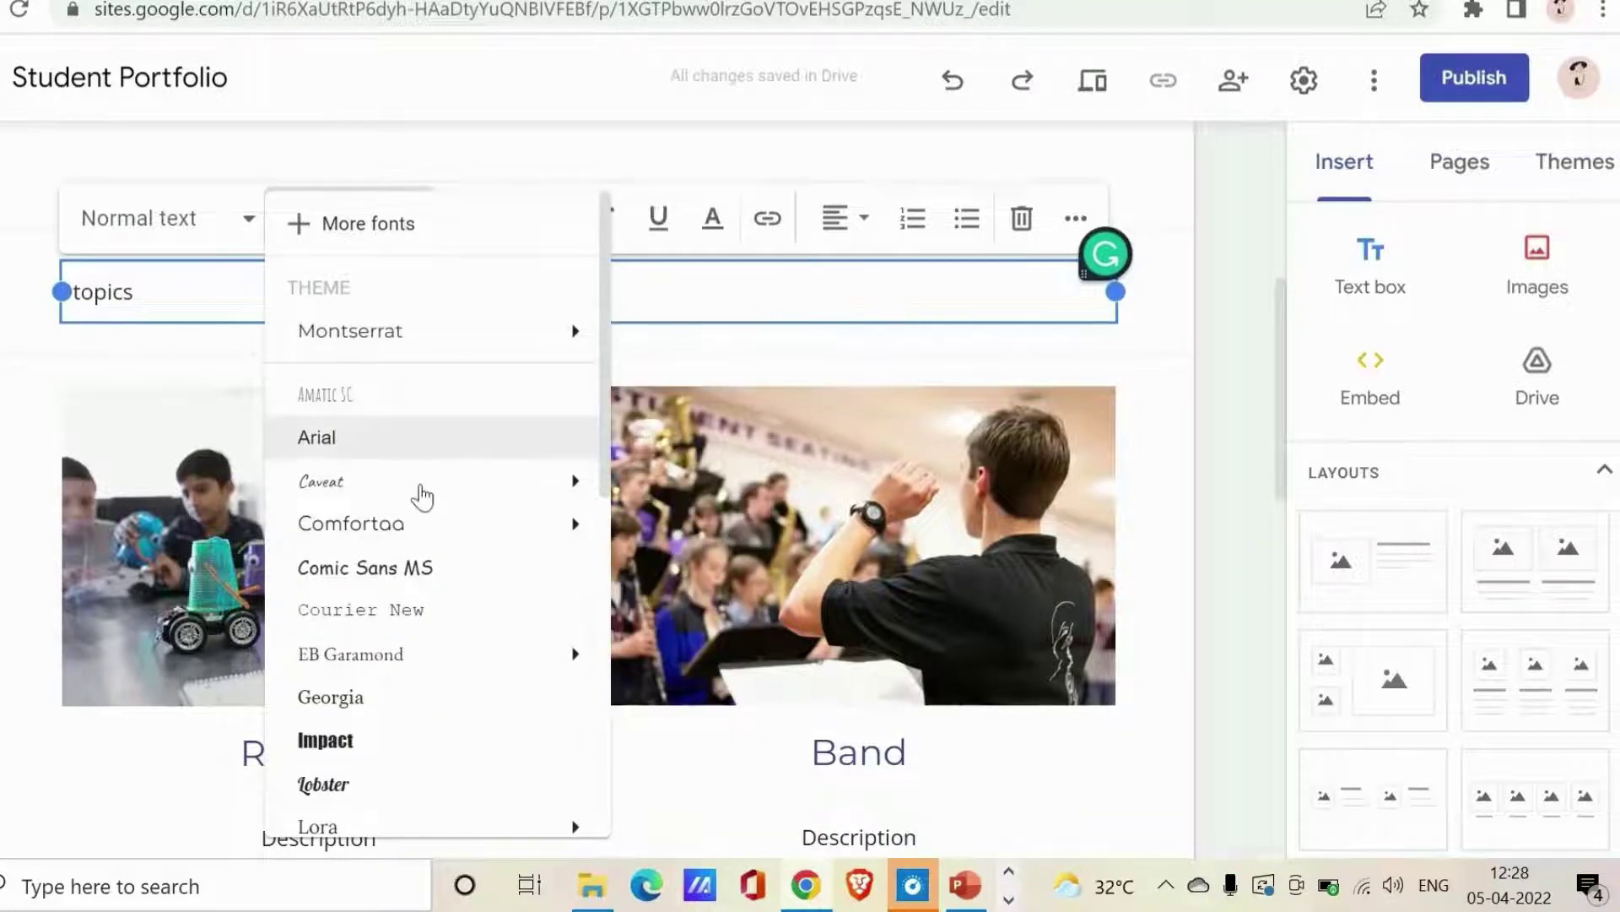
key(Escape)
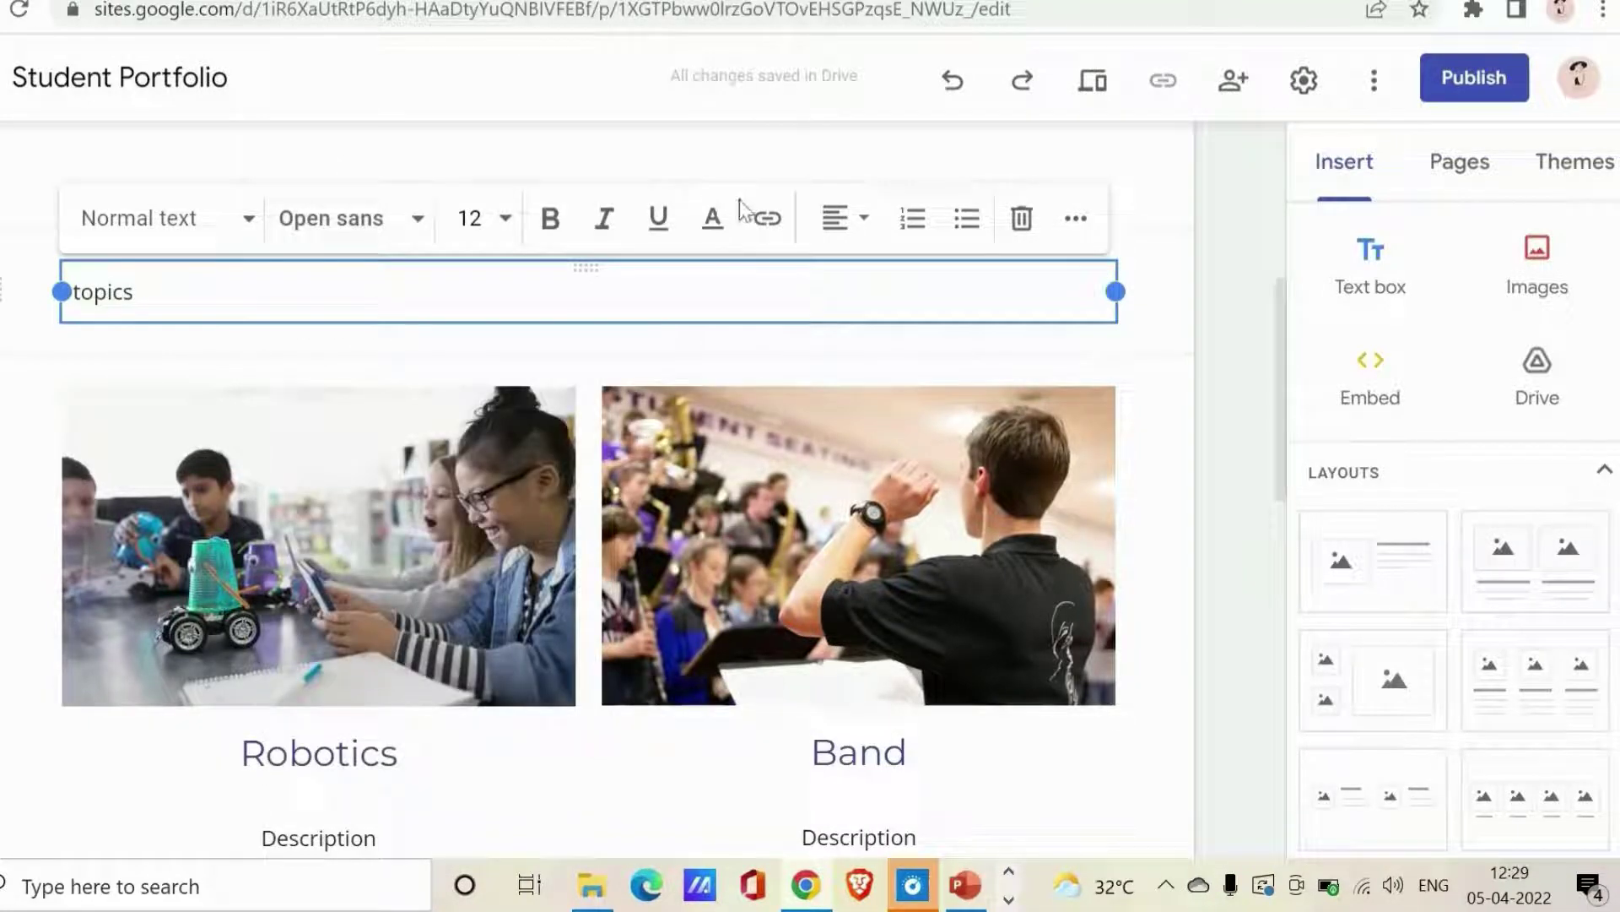
click(551, 222)
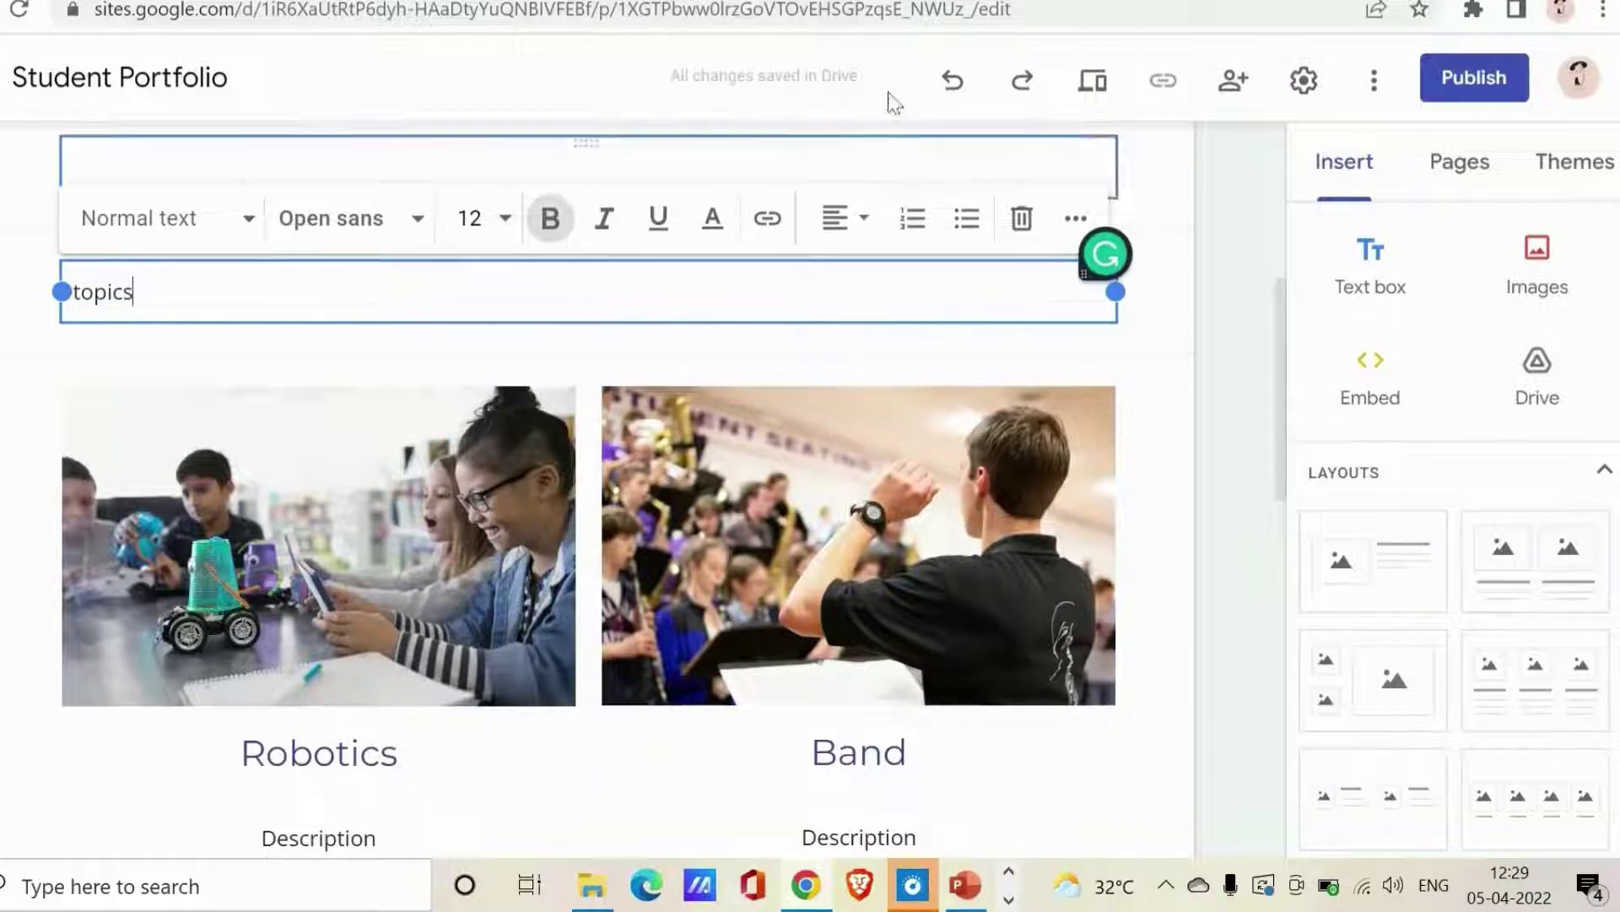
click(768, 221)
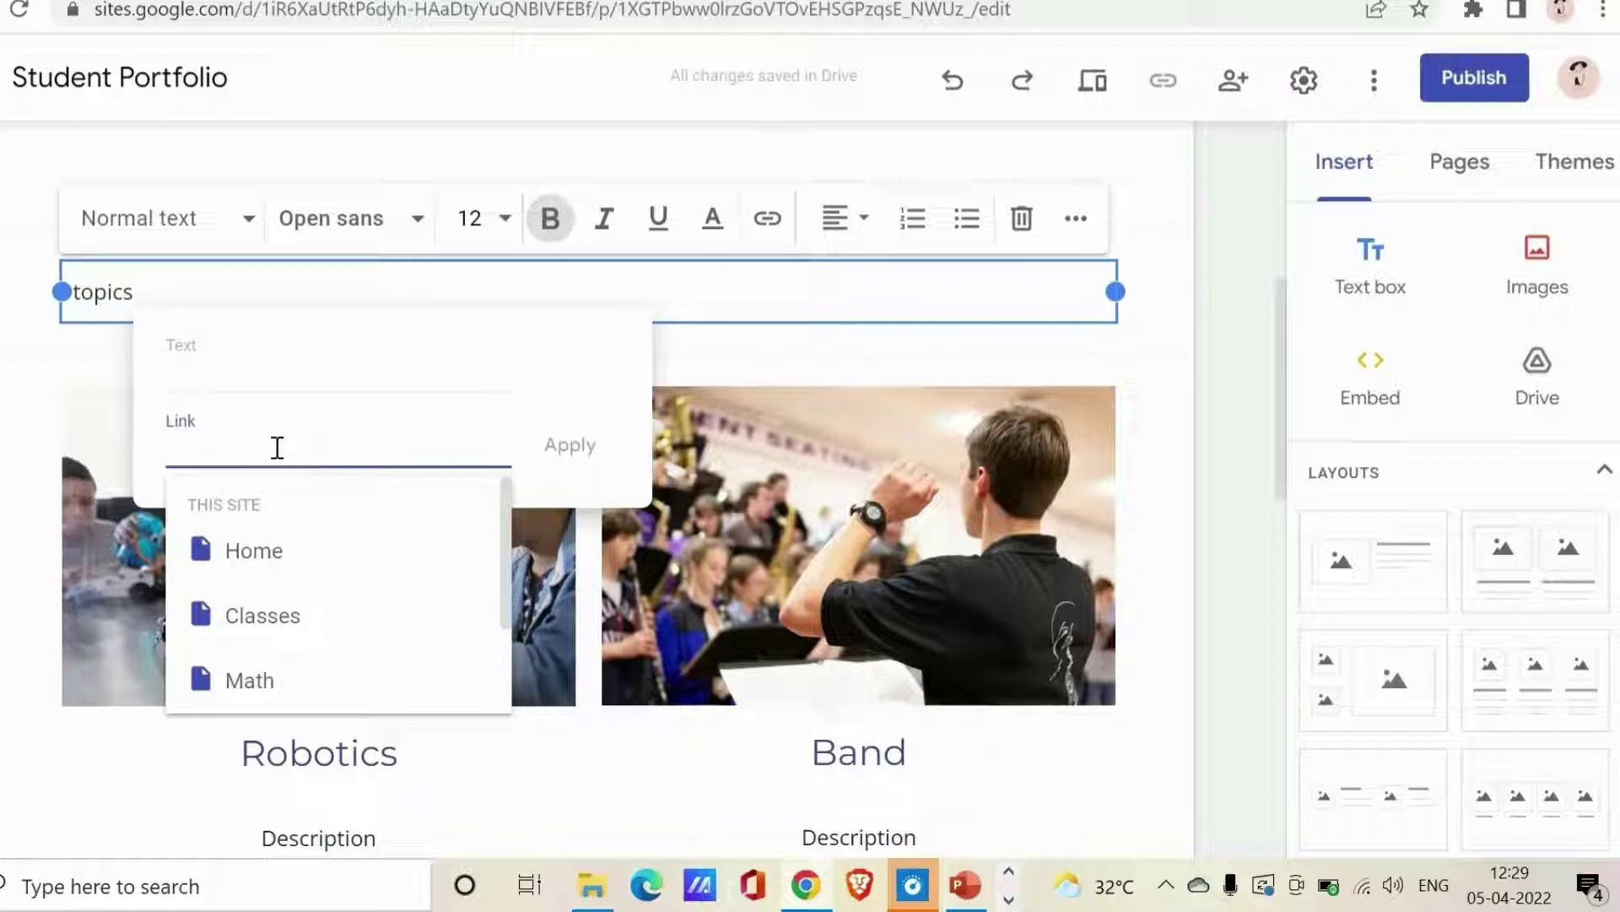
click(757, 307)
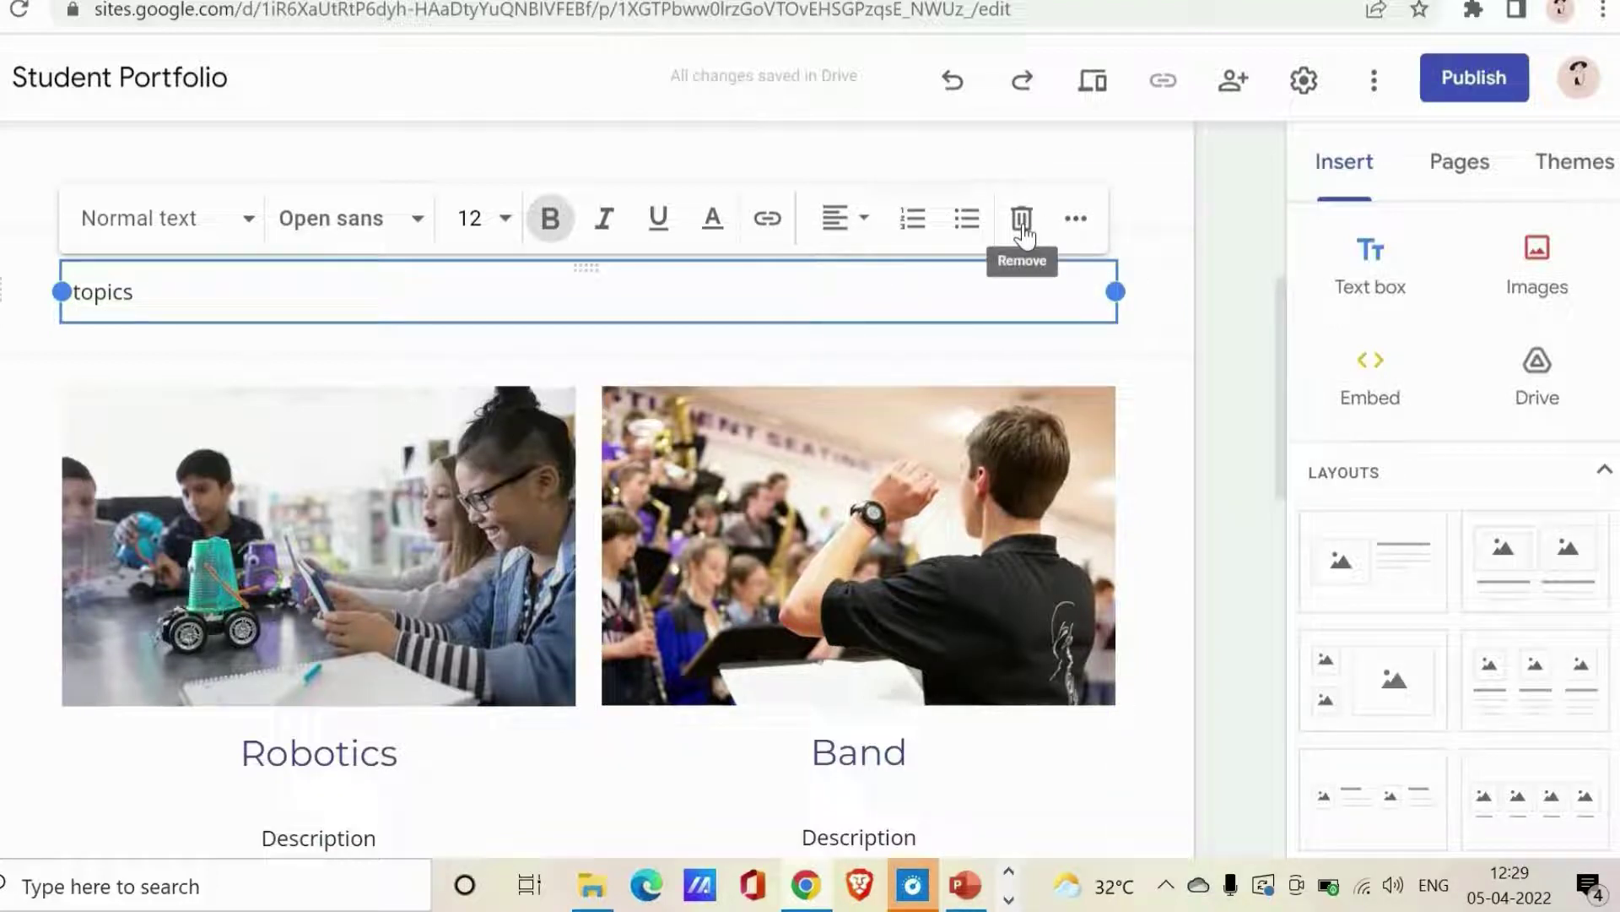
click(1154, 262)
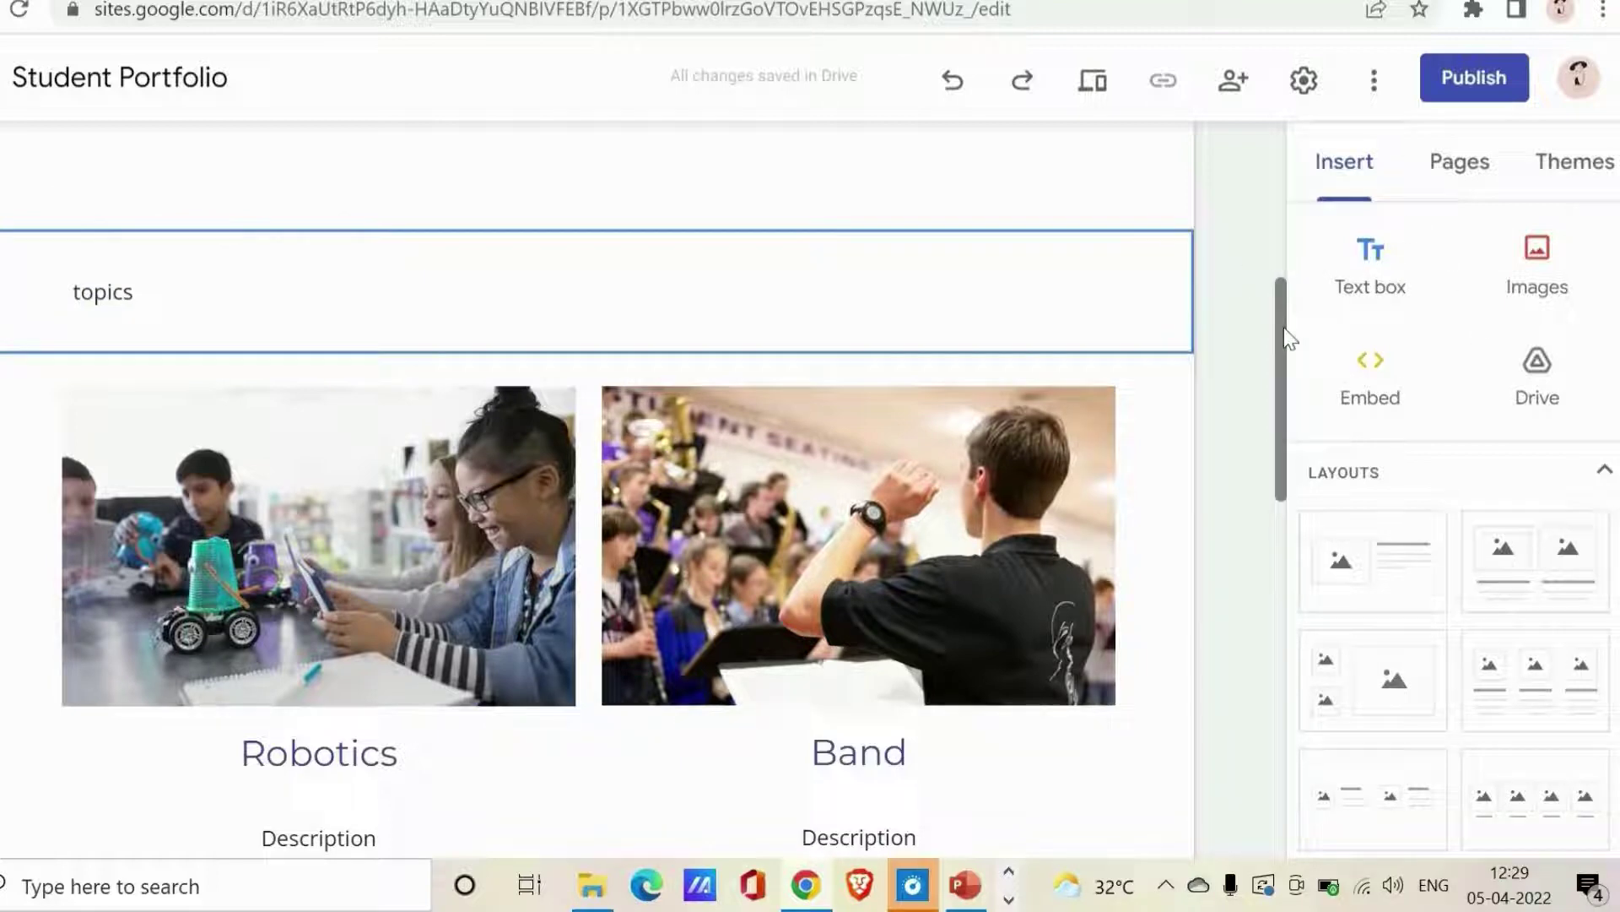
click(1543, 284)
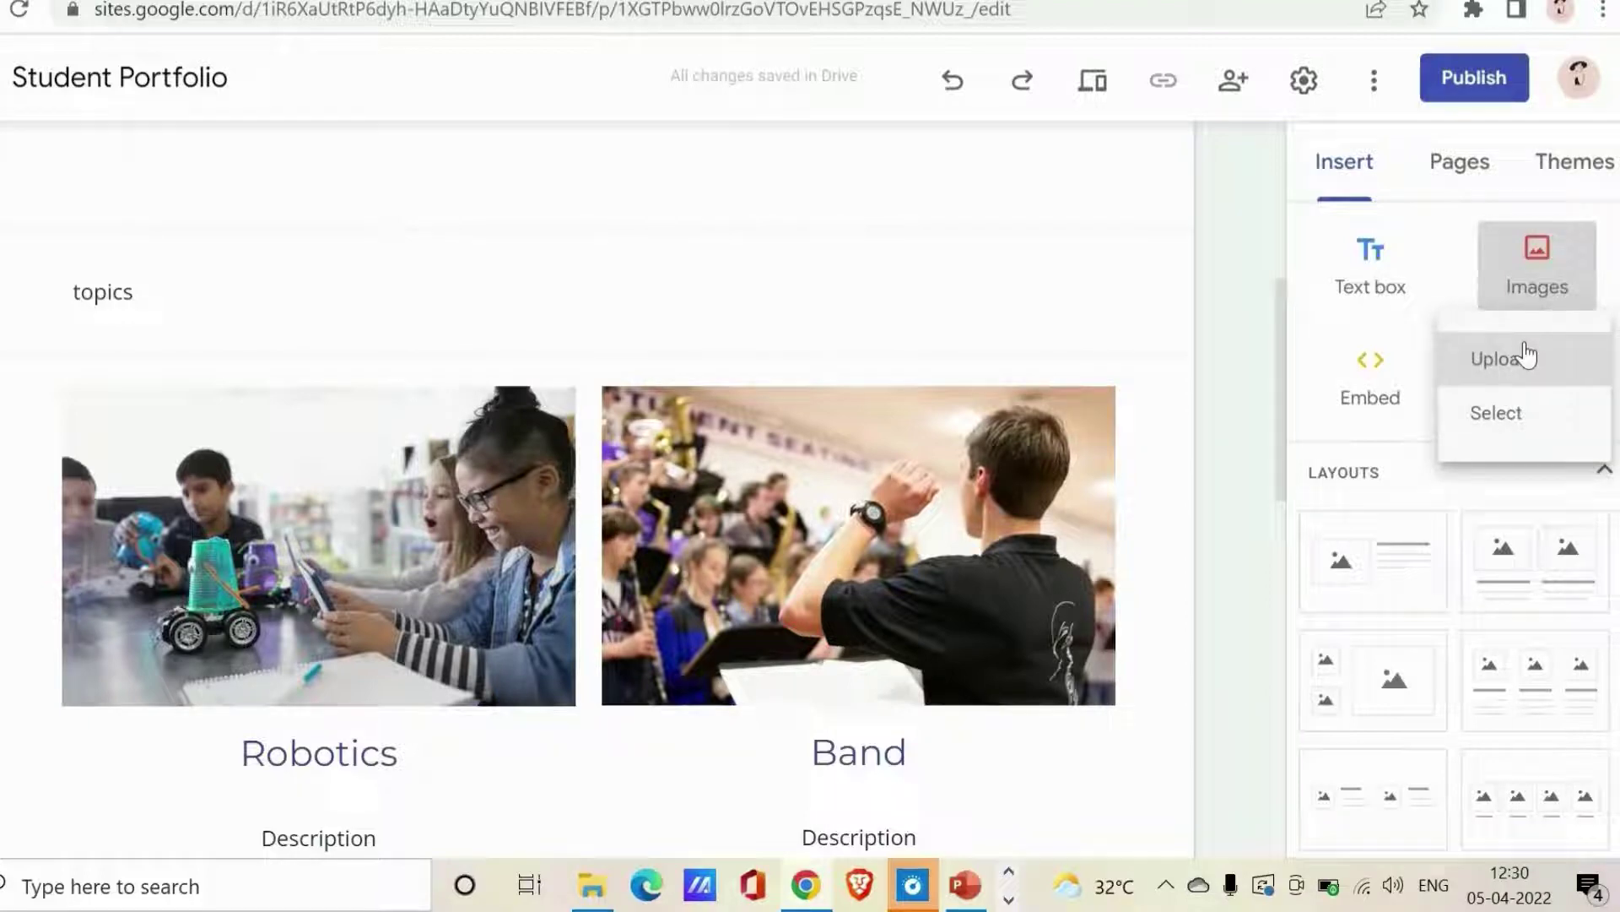
click(1533, 408)
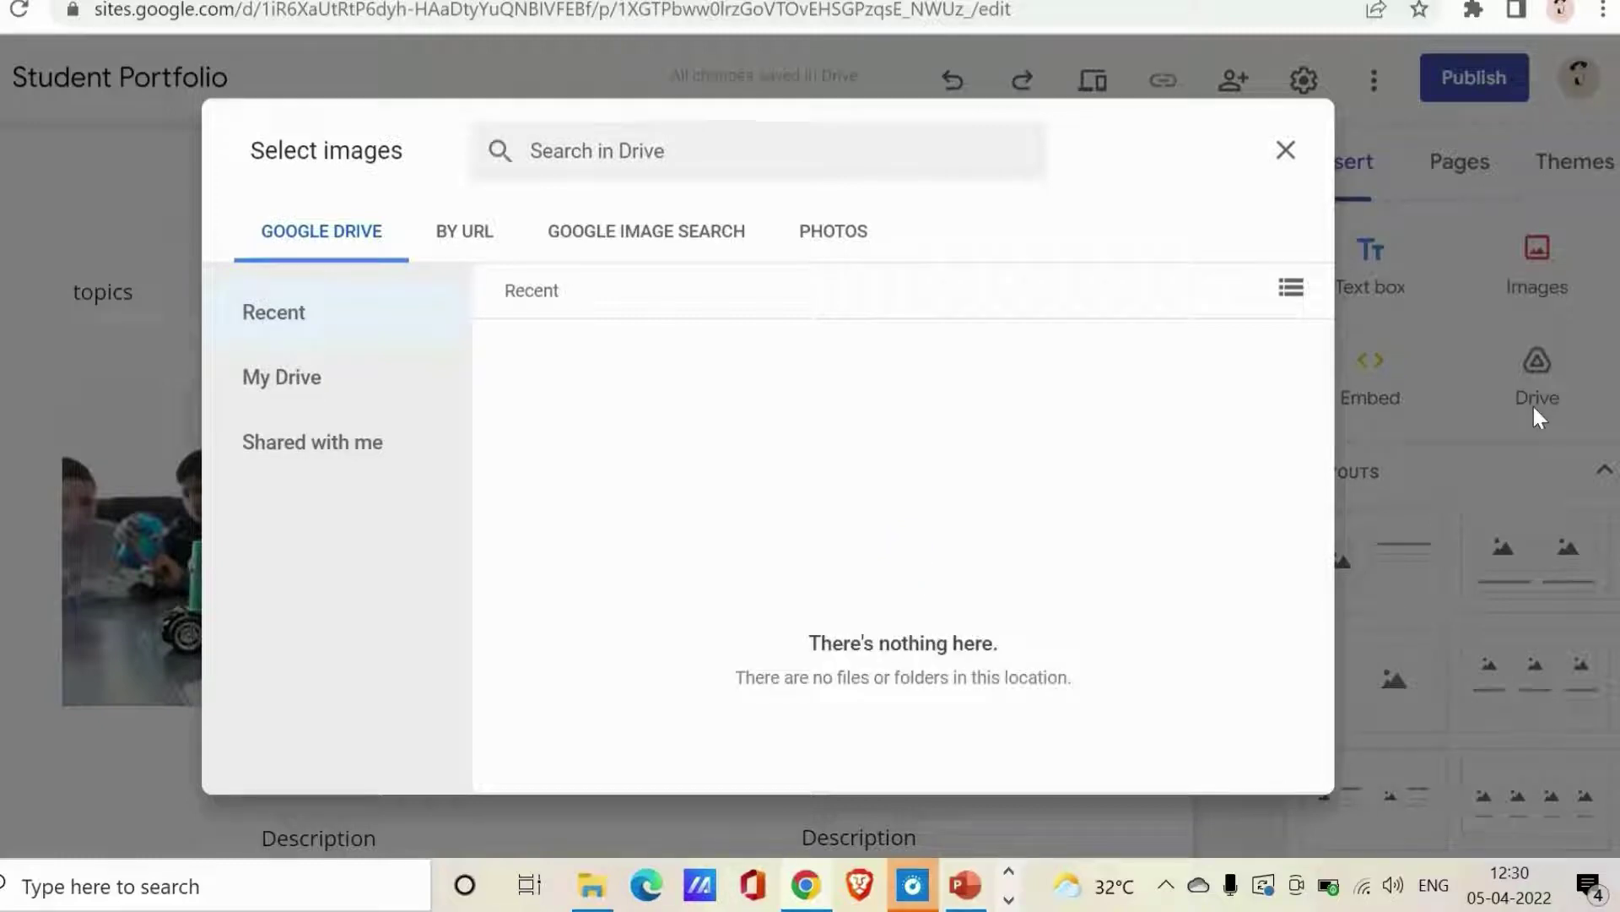
click(470, 226)
click(795, 238)
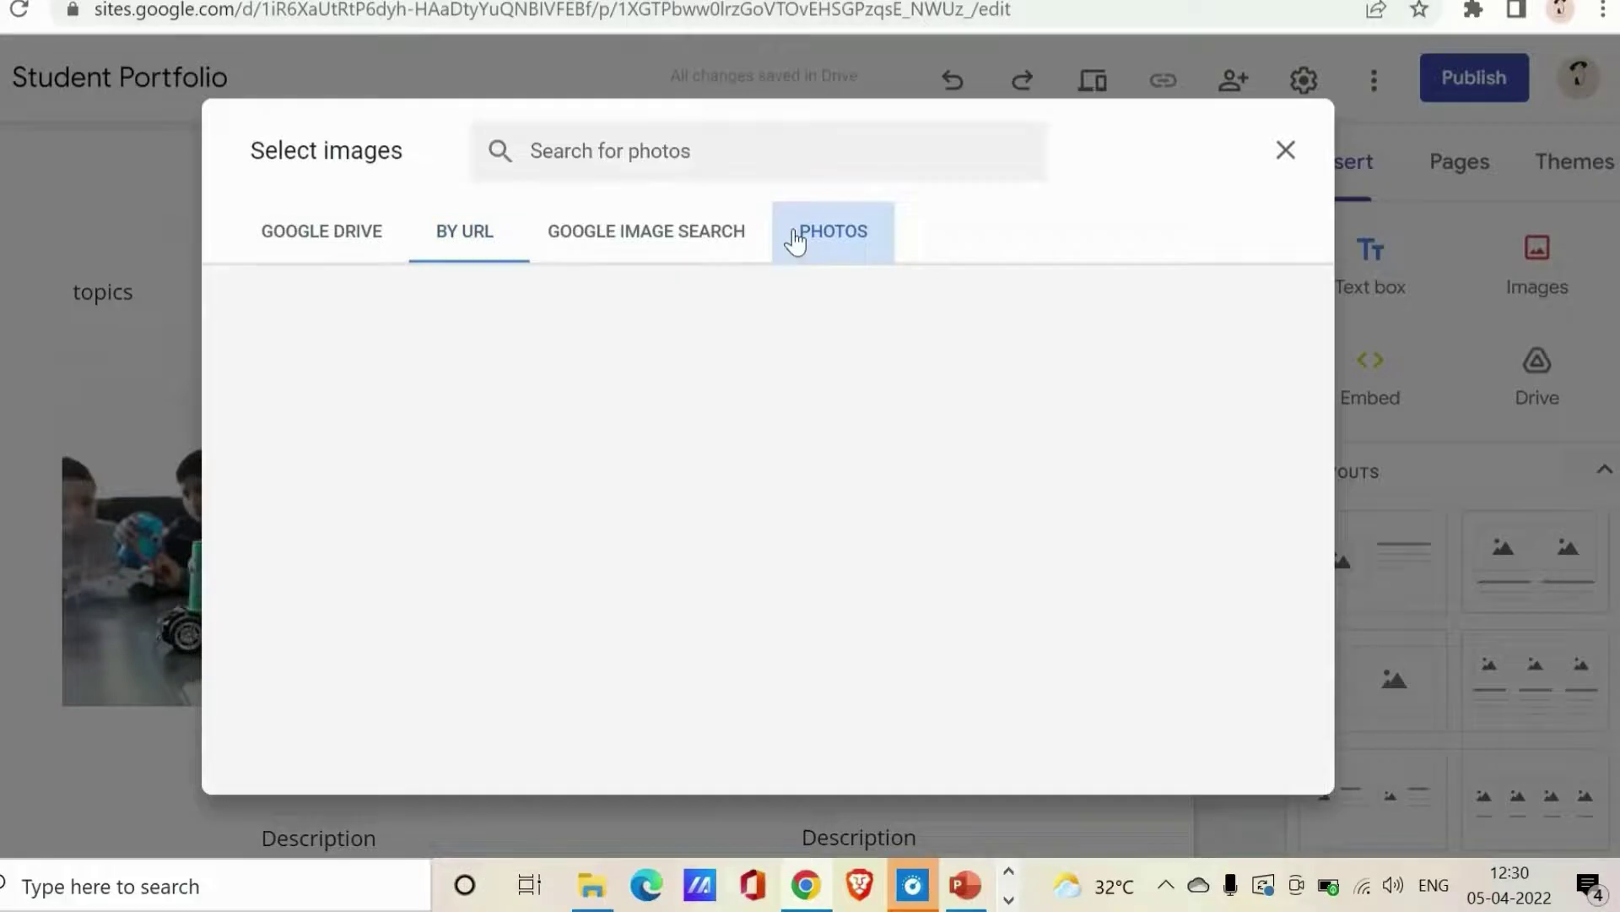
click(1285, 152)
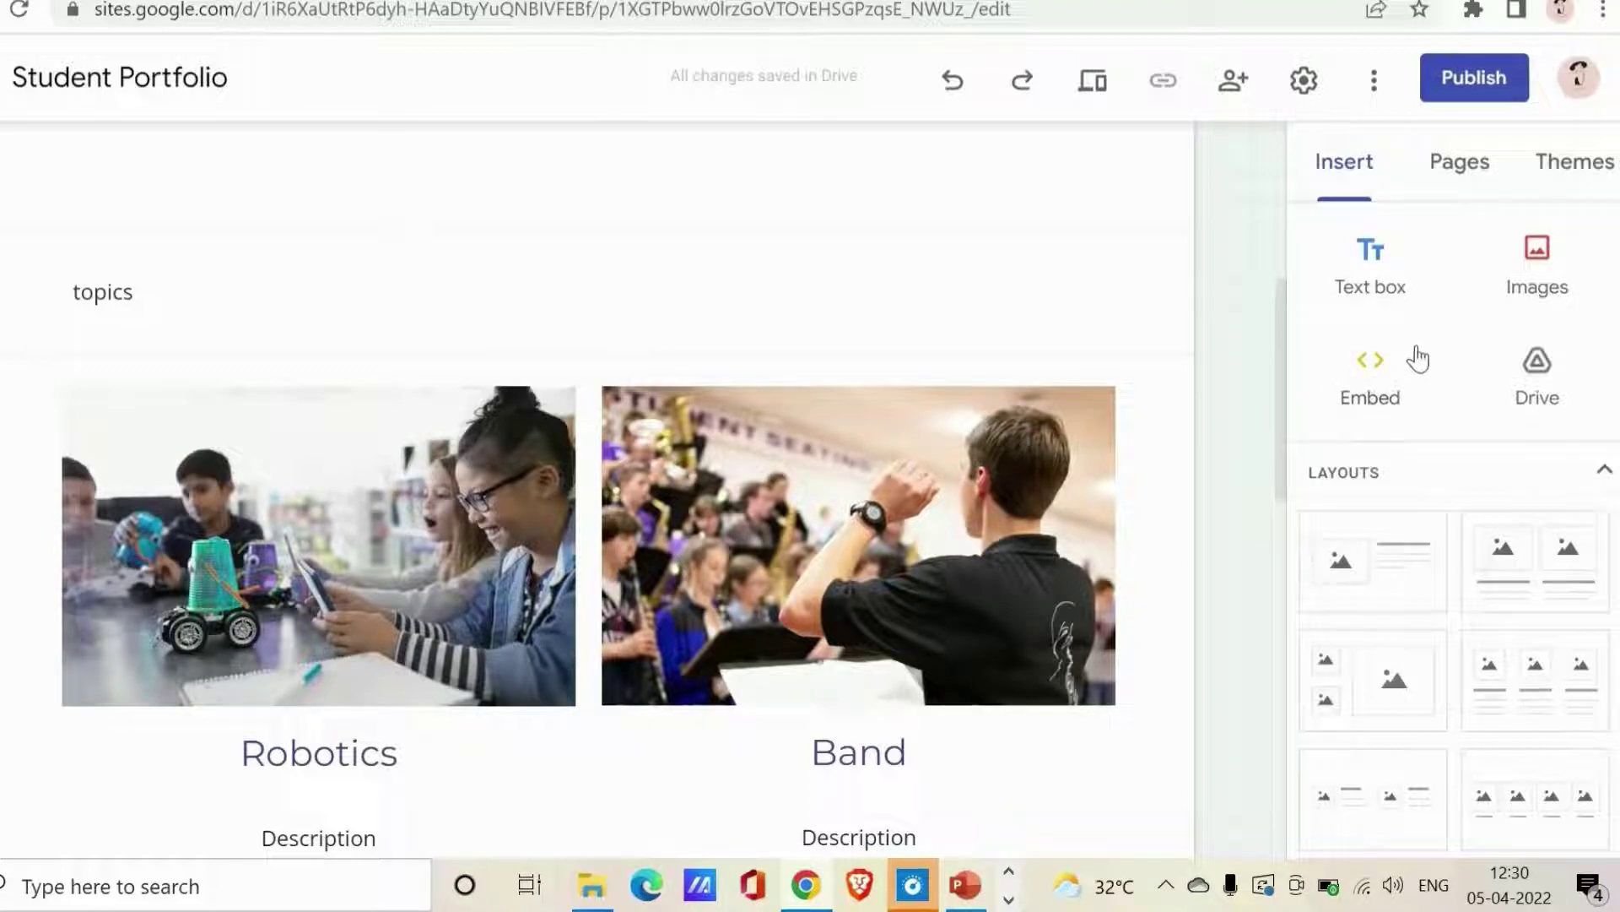
Step: Find images for "education" with Google image search and insert the picture of letter blocks spelling EDUCATION
click(1510, 272)
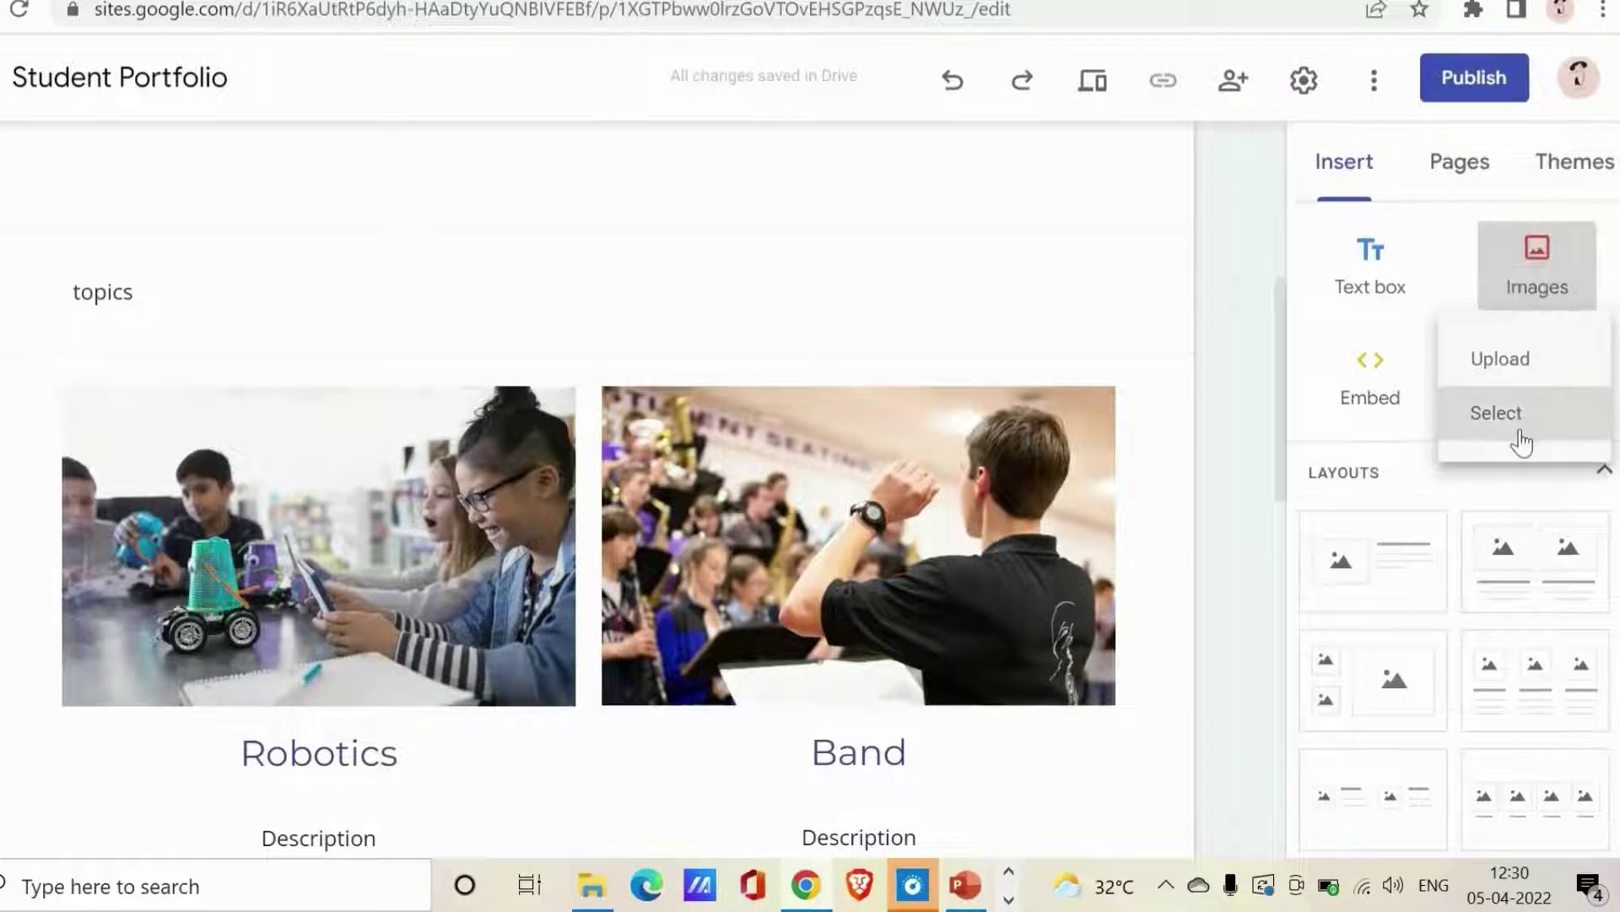
click(1503, 417)
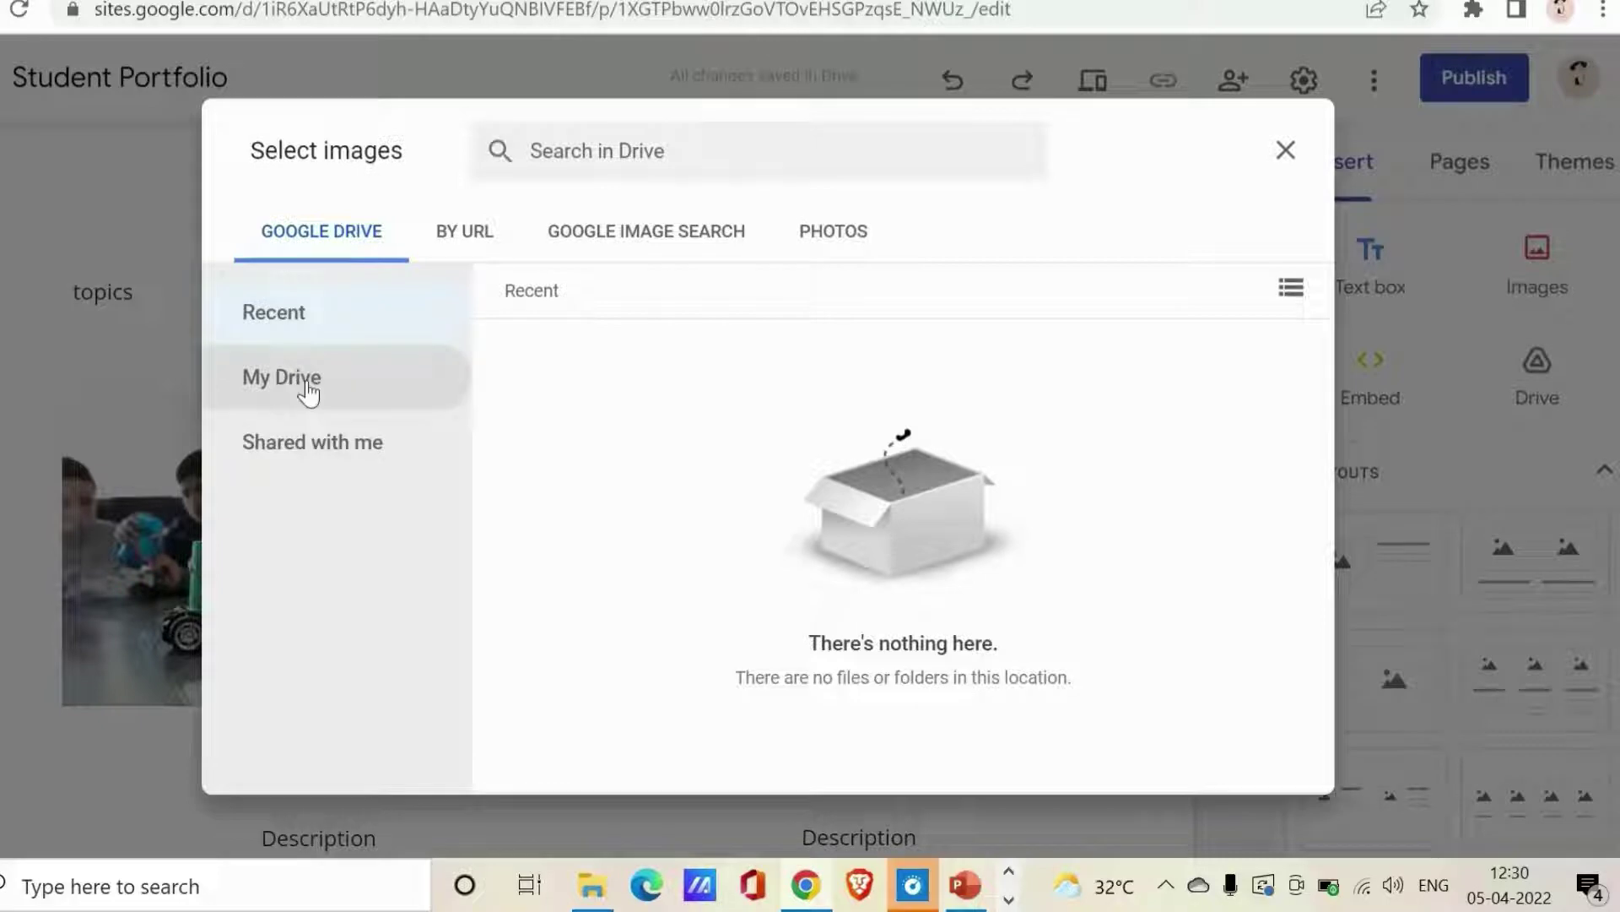
click(450, 246)
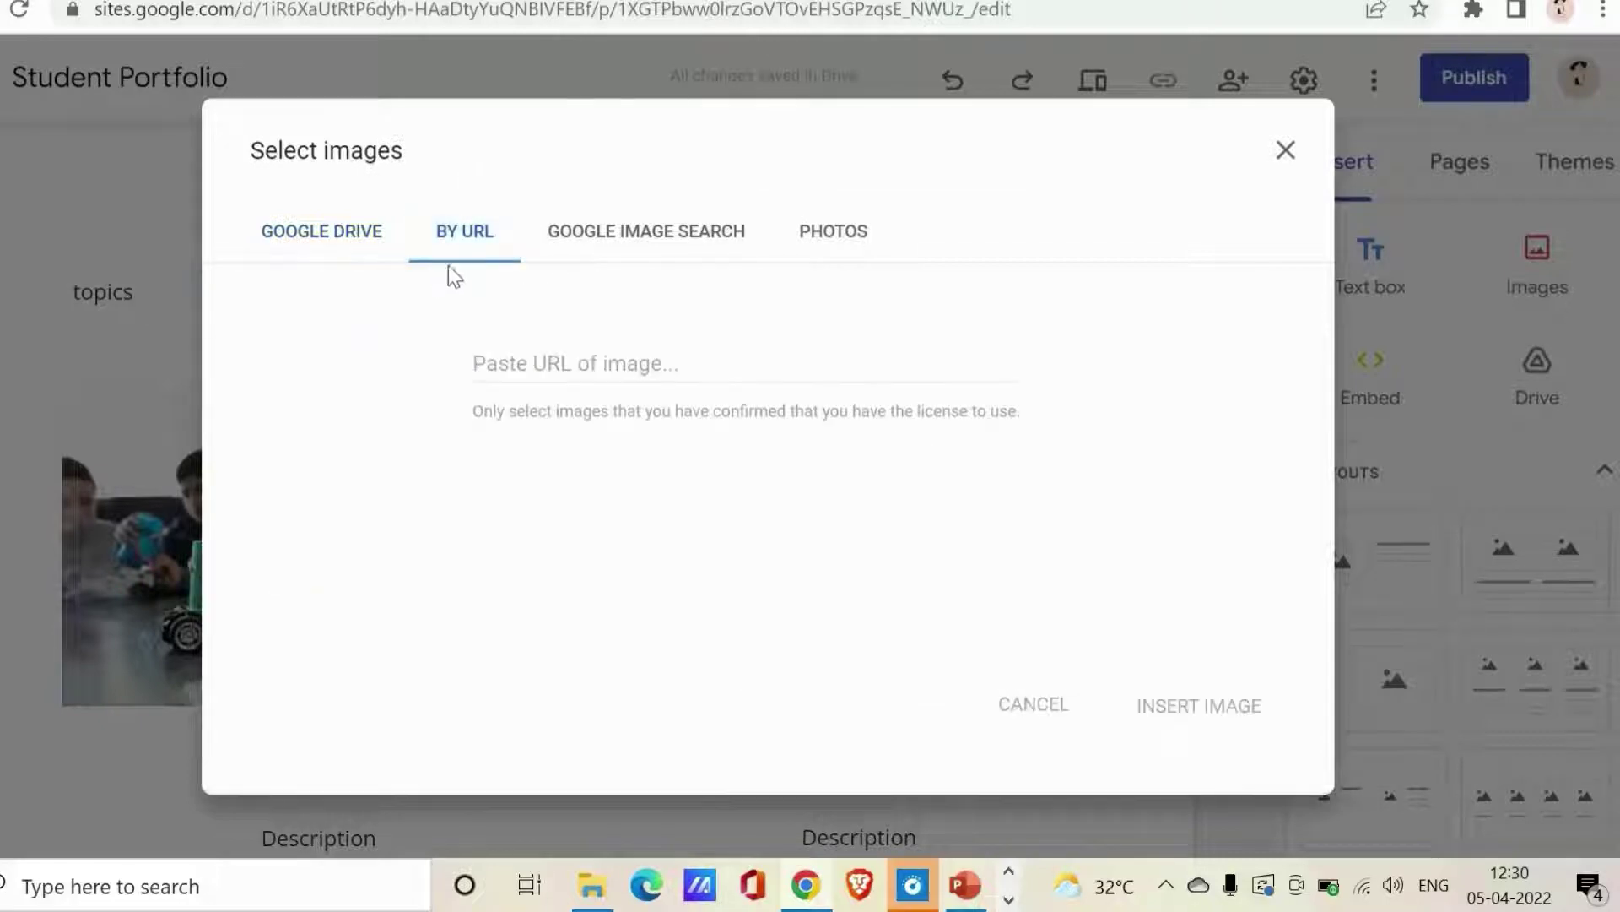
click(635, 243)
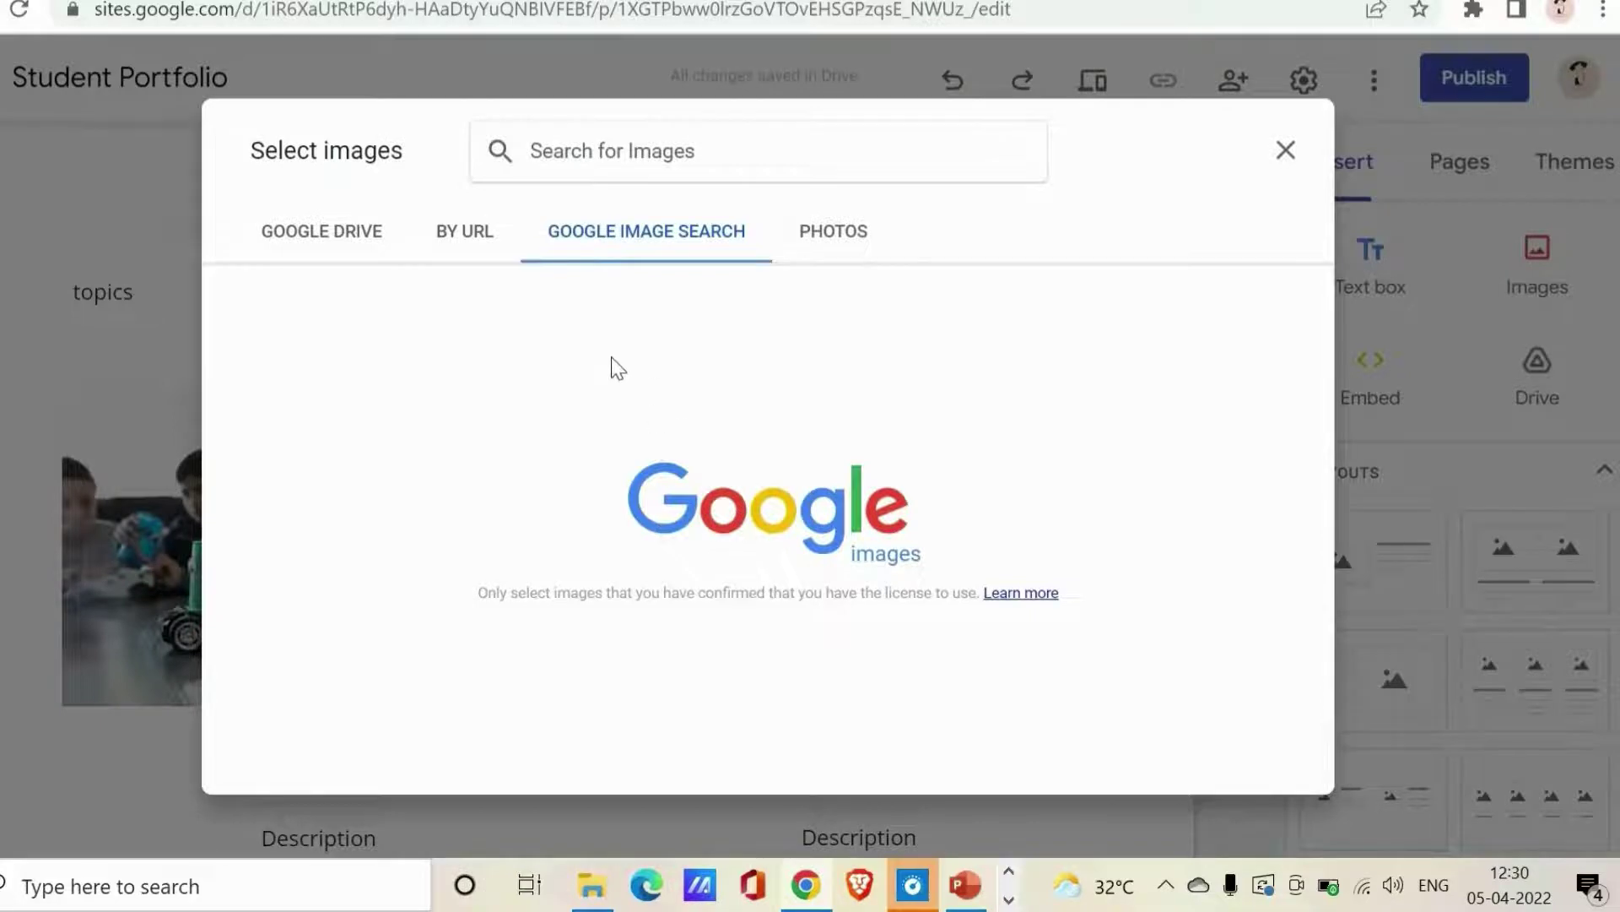
text(education)
key(Return)
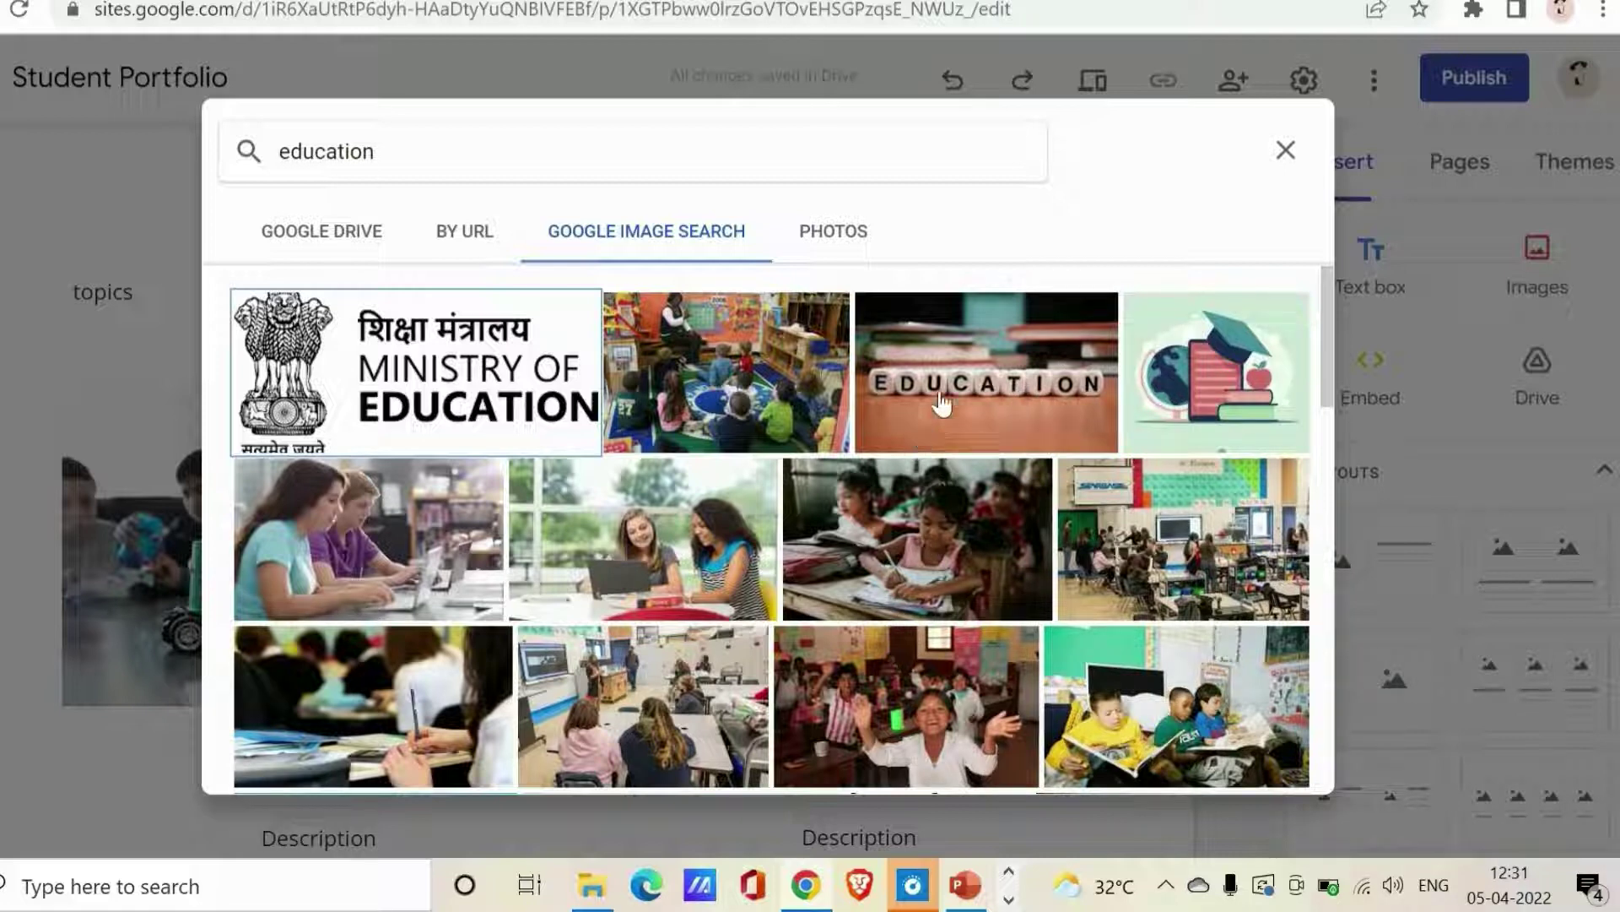
click(1000, 344)
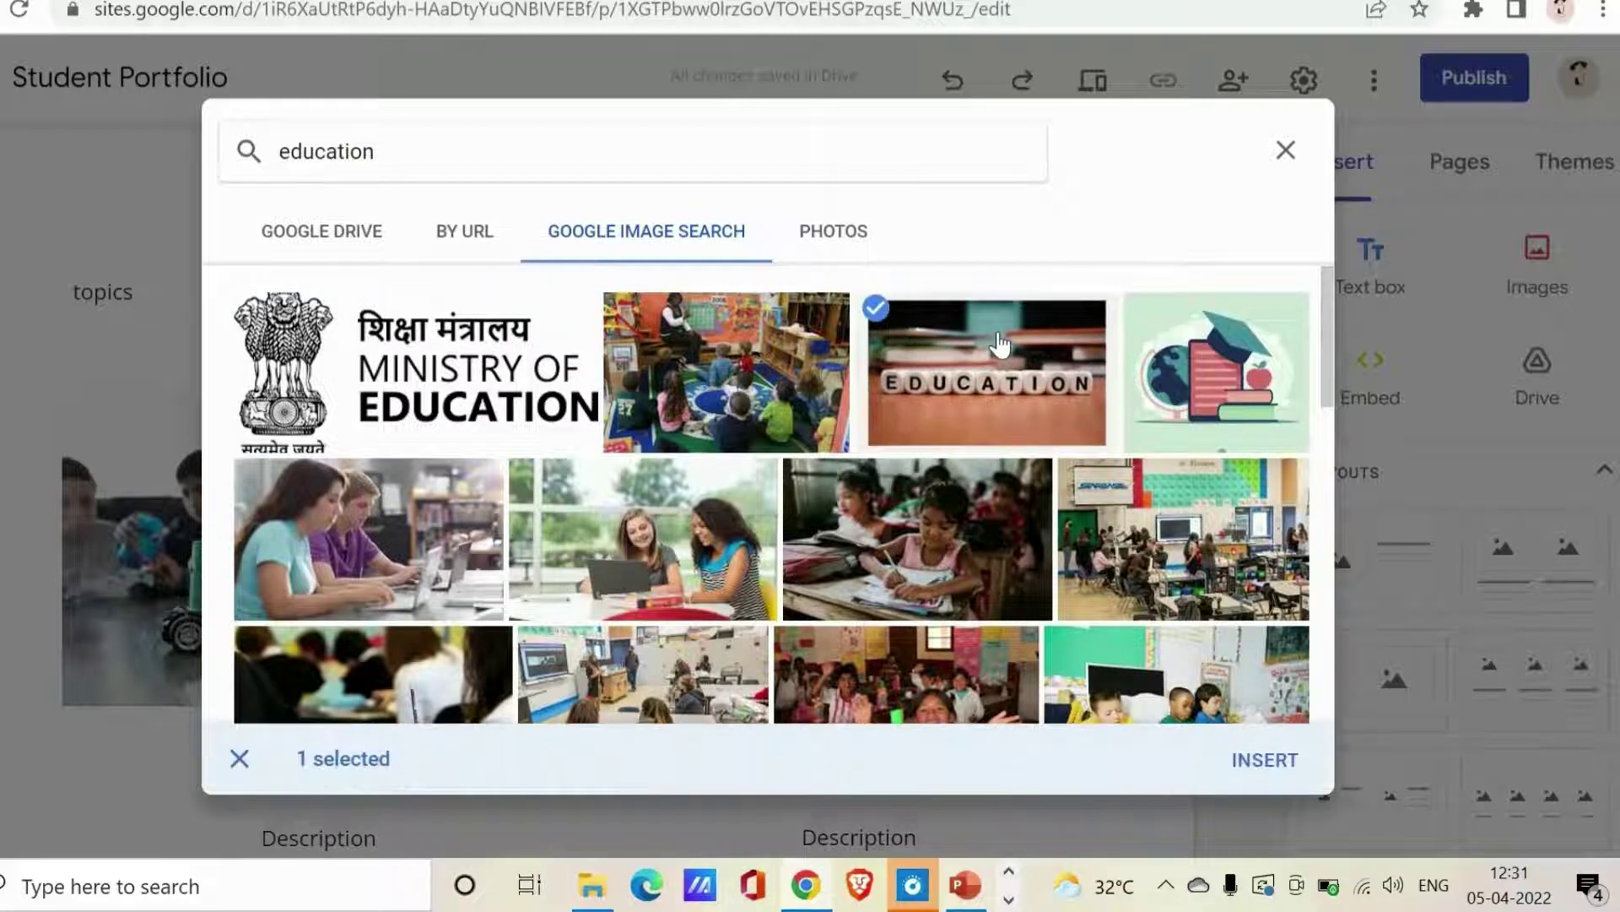
click(1001, 344)
click(1023, 403)
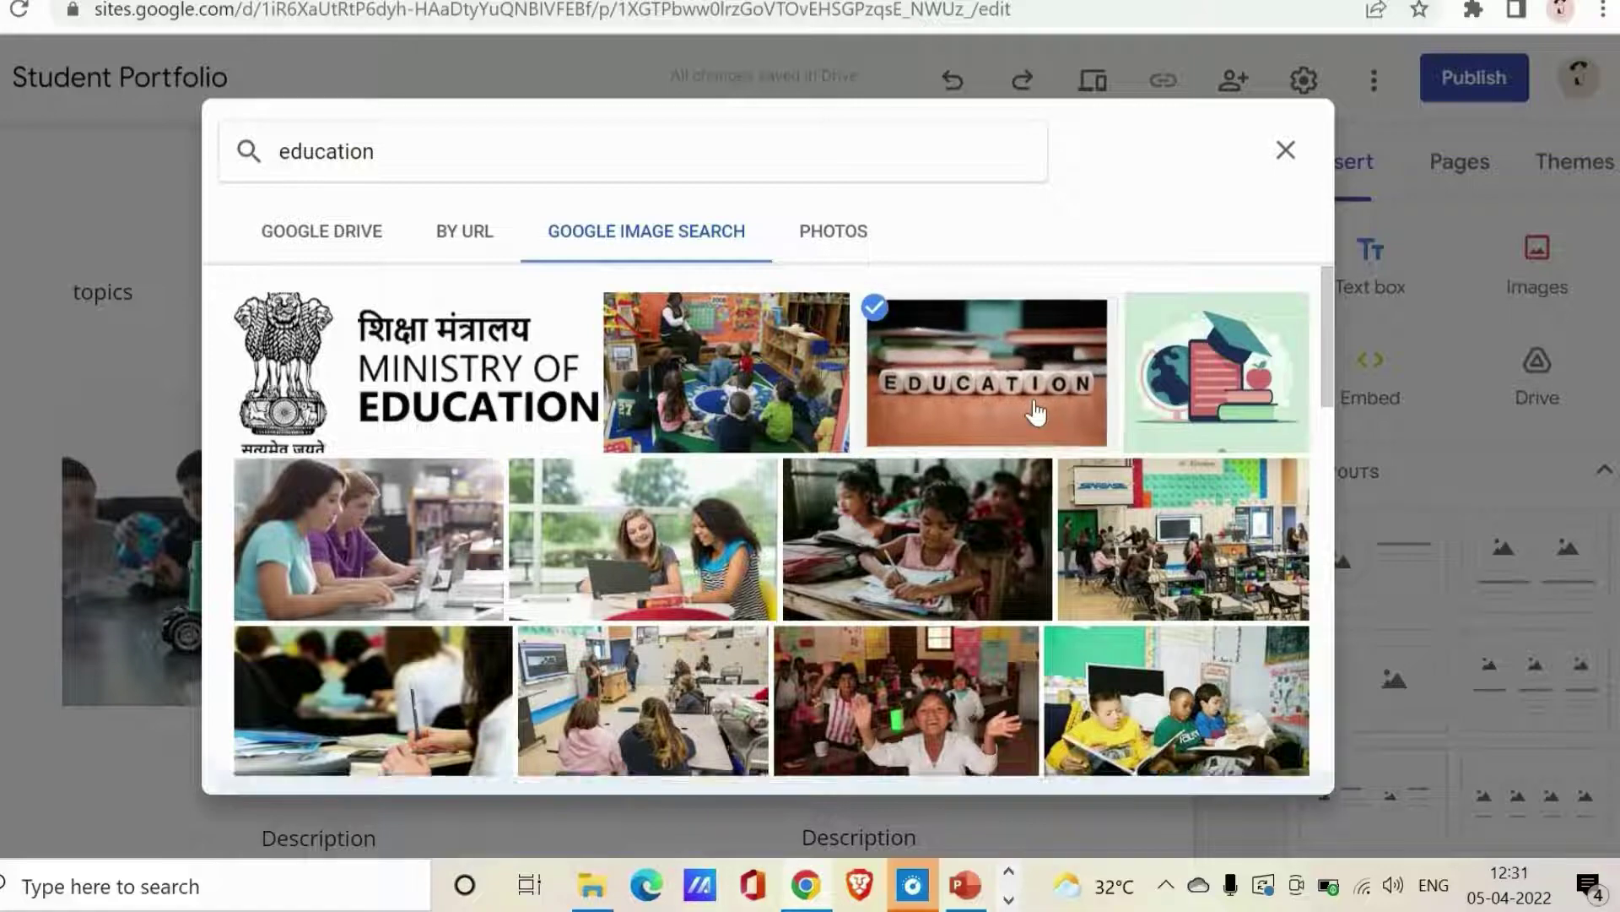
click(1247, 758)
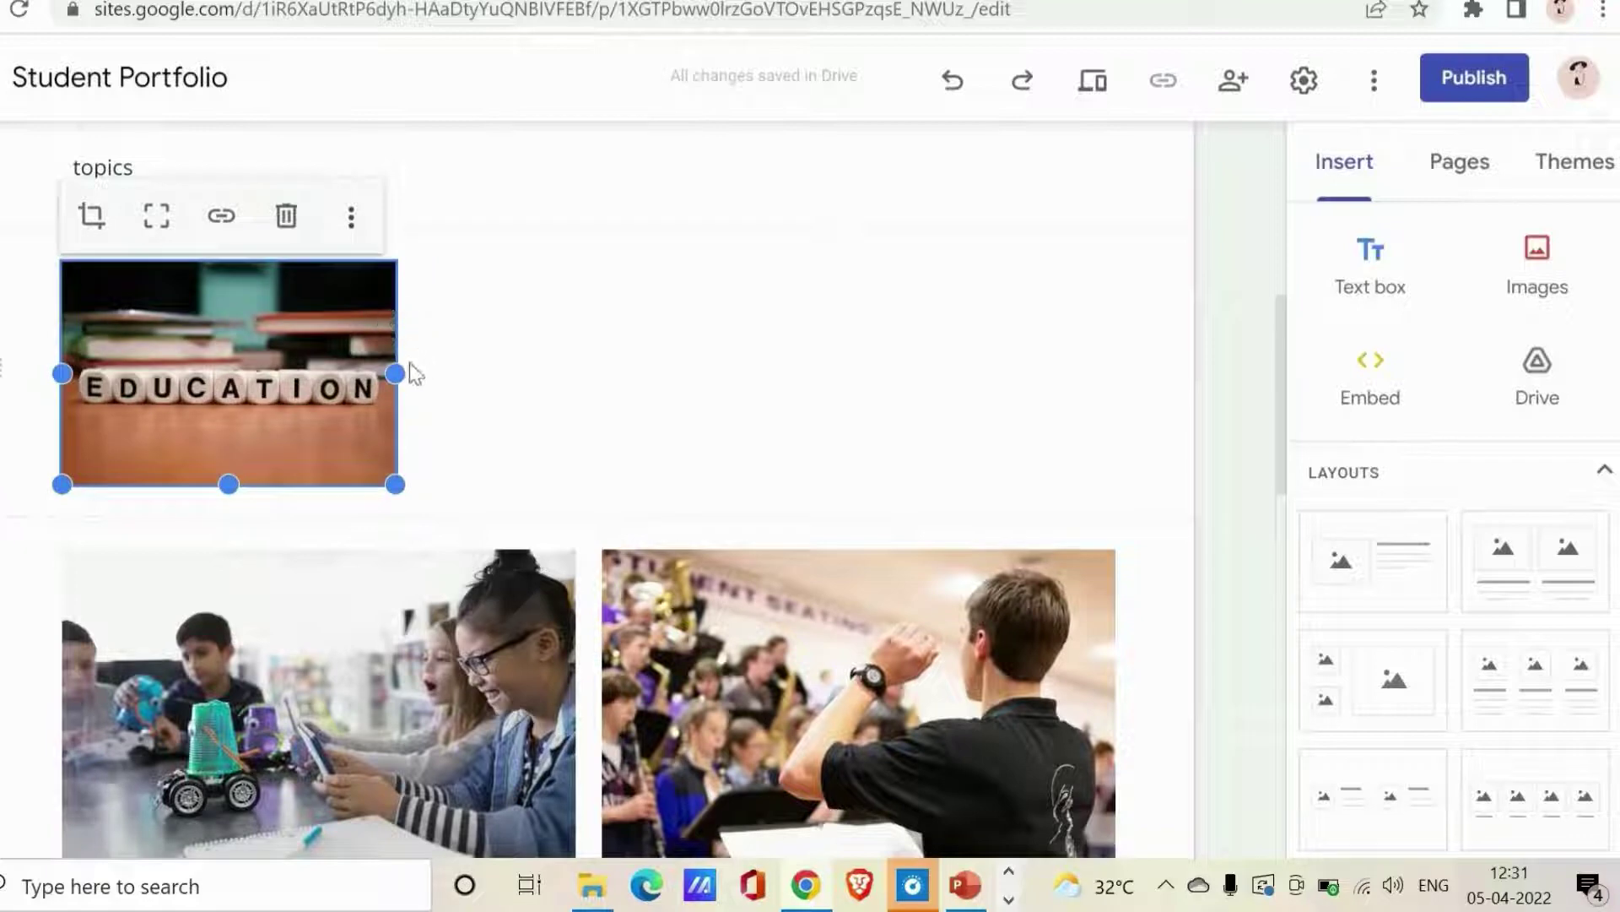
Step: Stretch the EDUCATION picture across the full content width and increase its height
drag(395, 372, 672, 385)
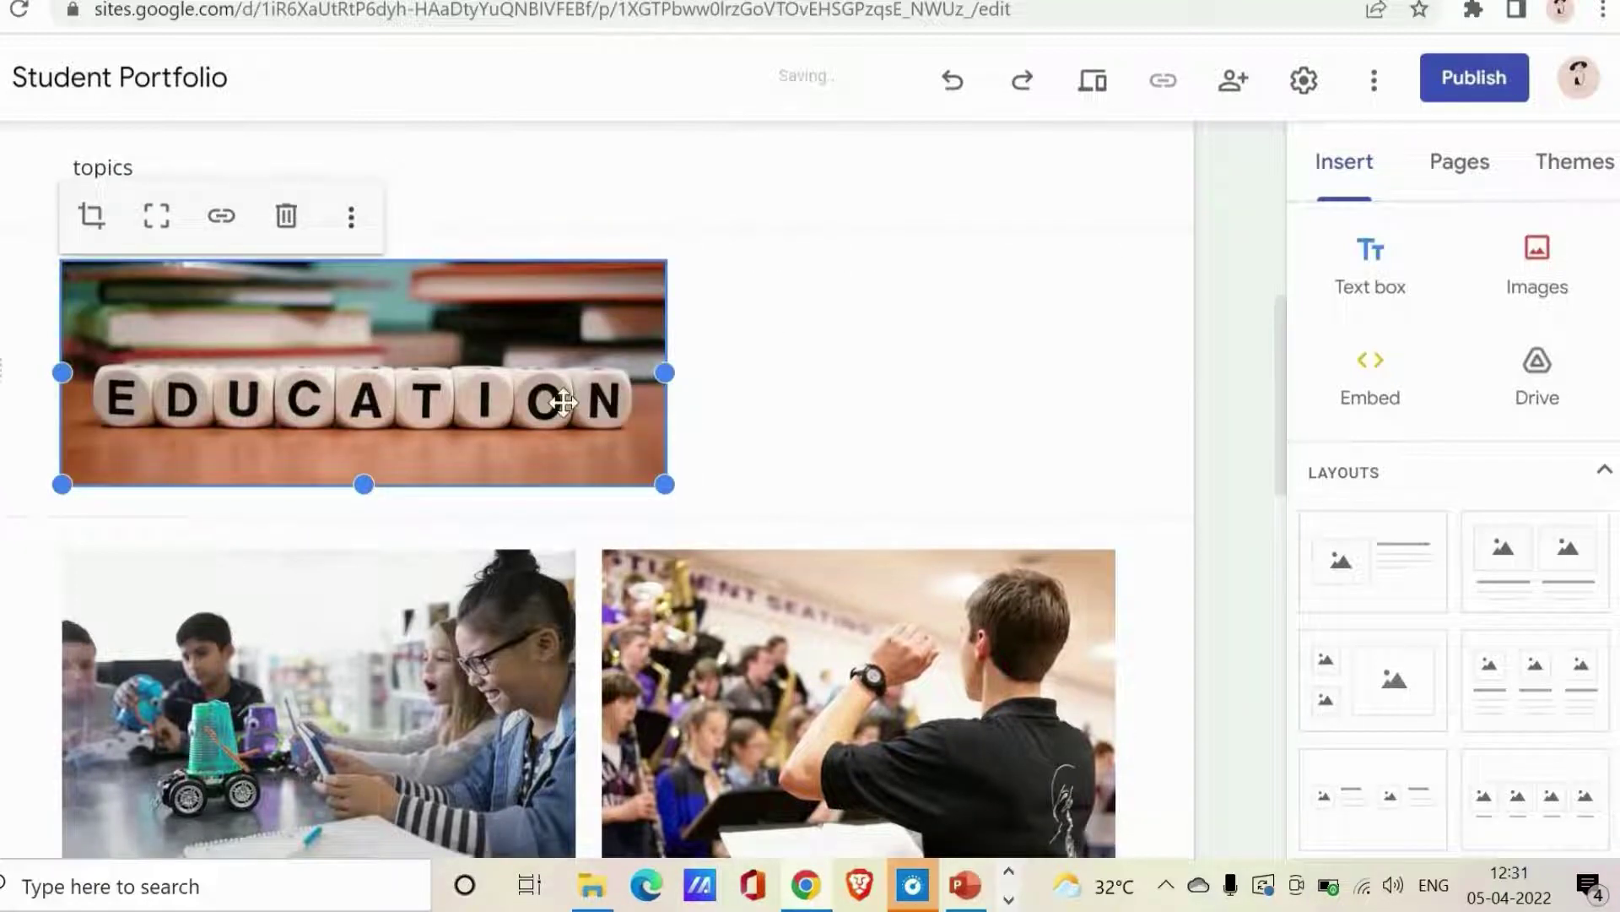
drag(363, 485, 361, 530)
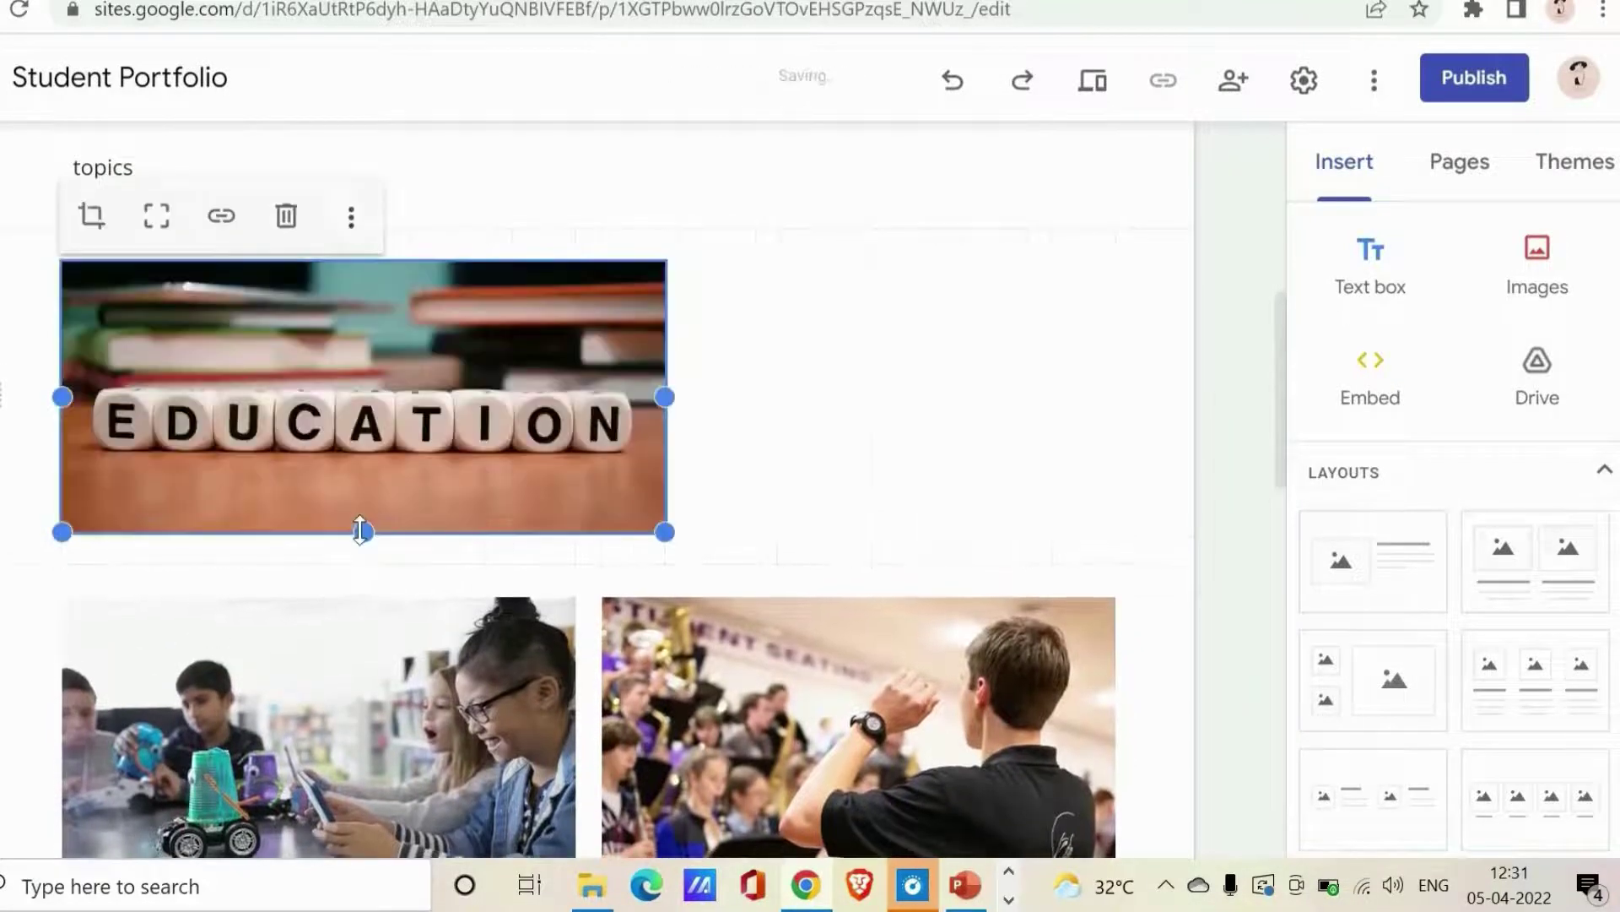
click(221, 218)
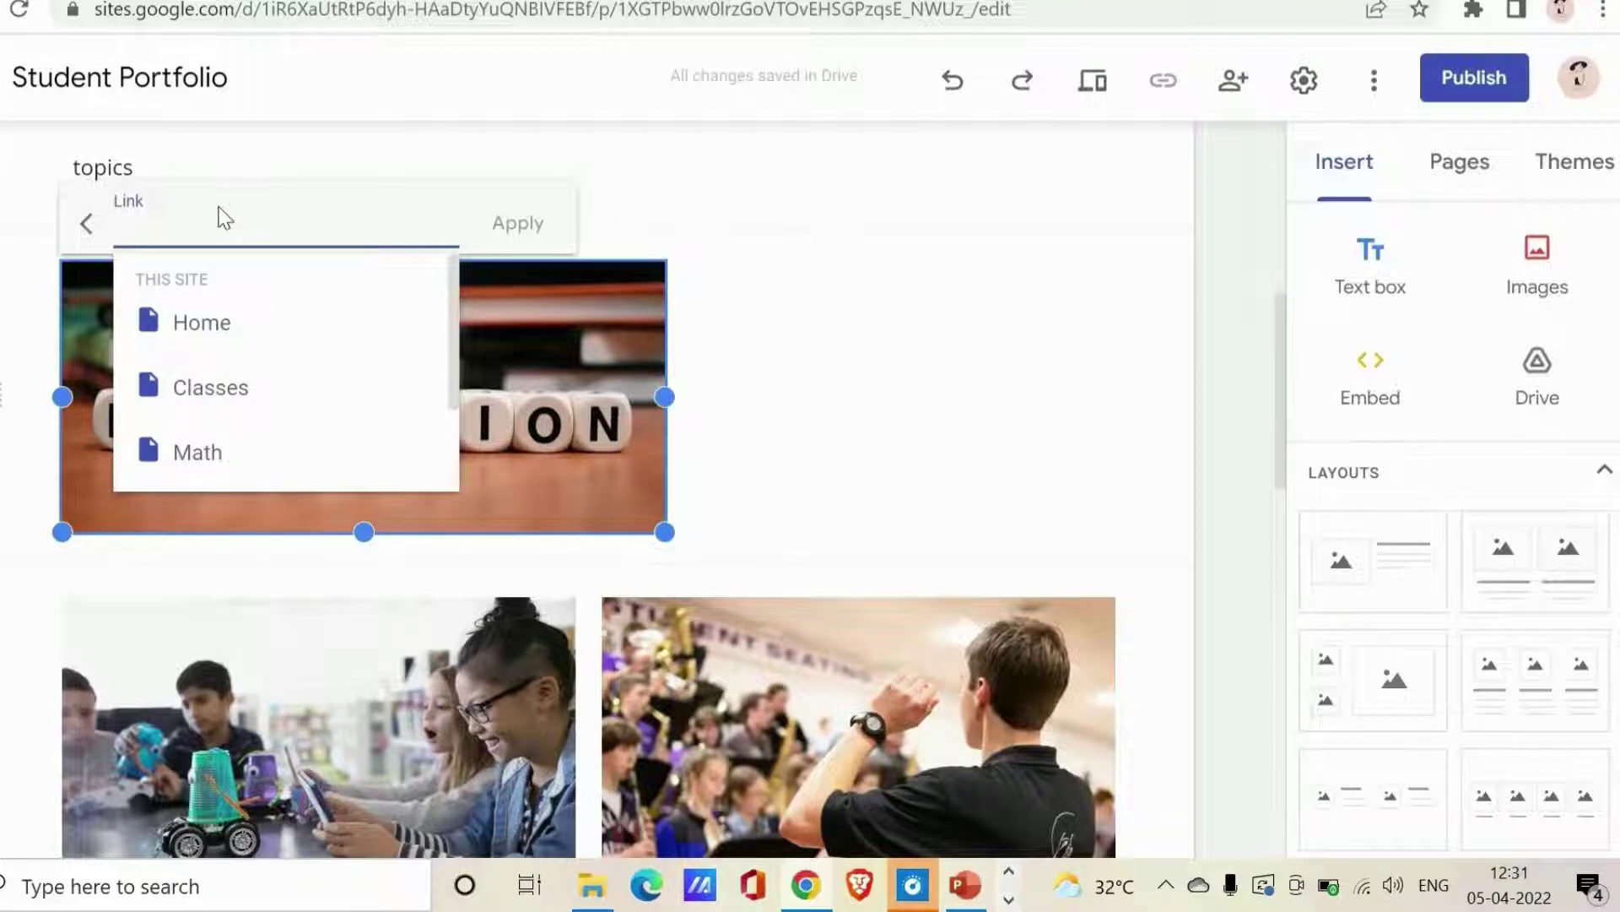
click(1126, 205)
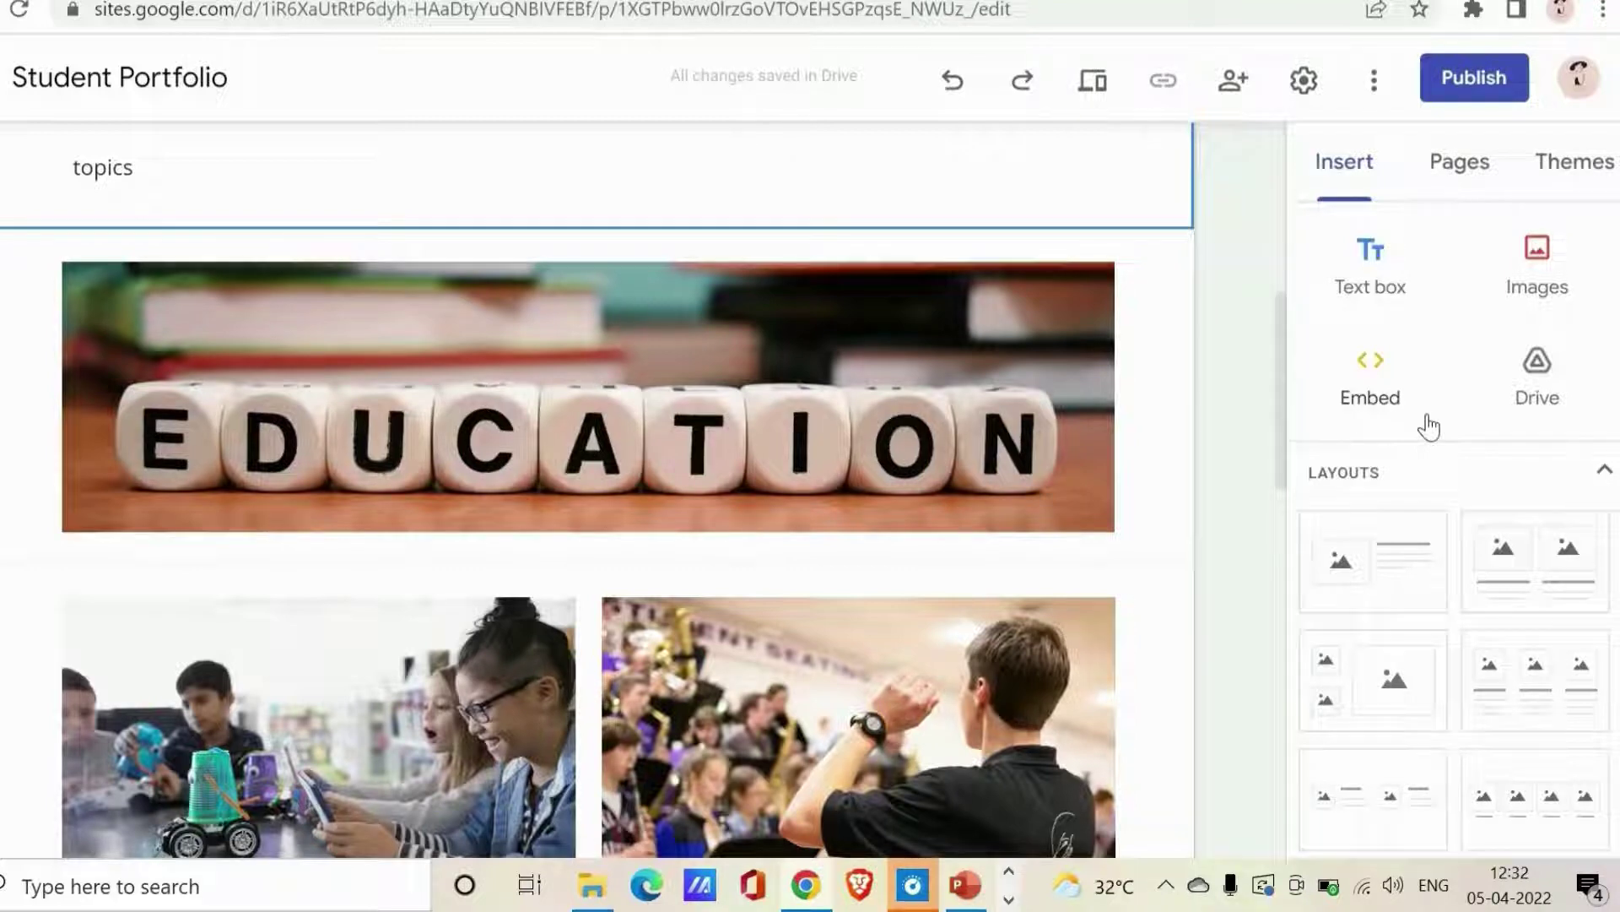
Step: Start an embed by code and copy the embed code of the YouTube video "How to Hide or Remove an App From The iPhone Home Screen"
click(1360, 391)
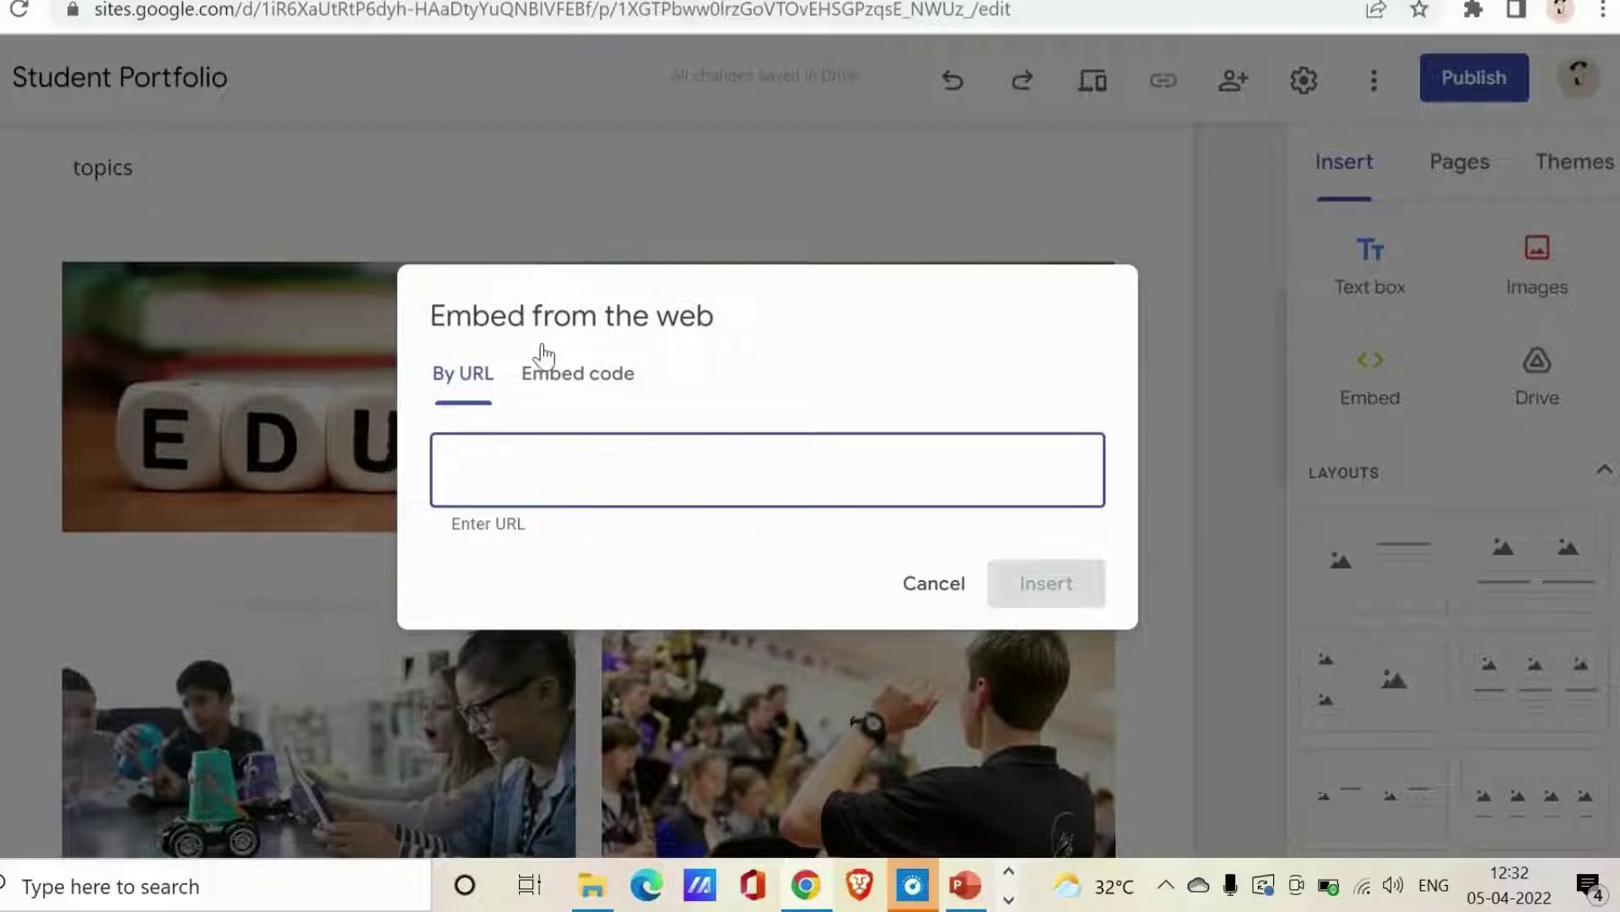
click(550, 375)
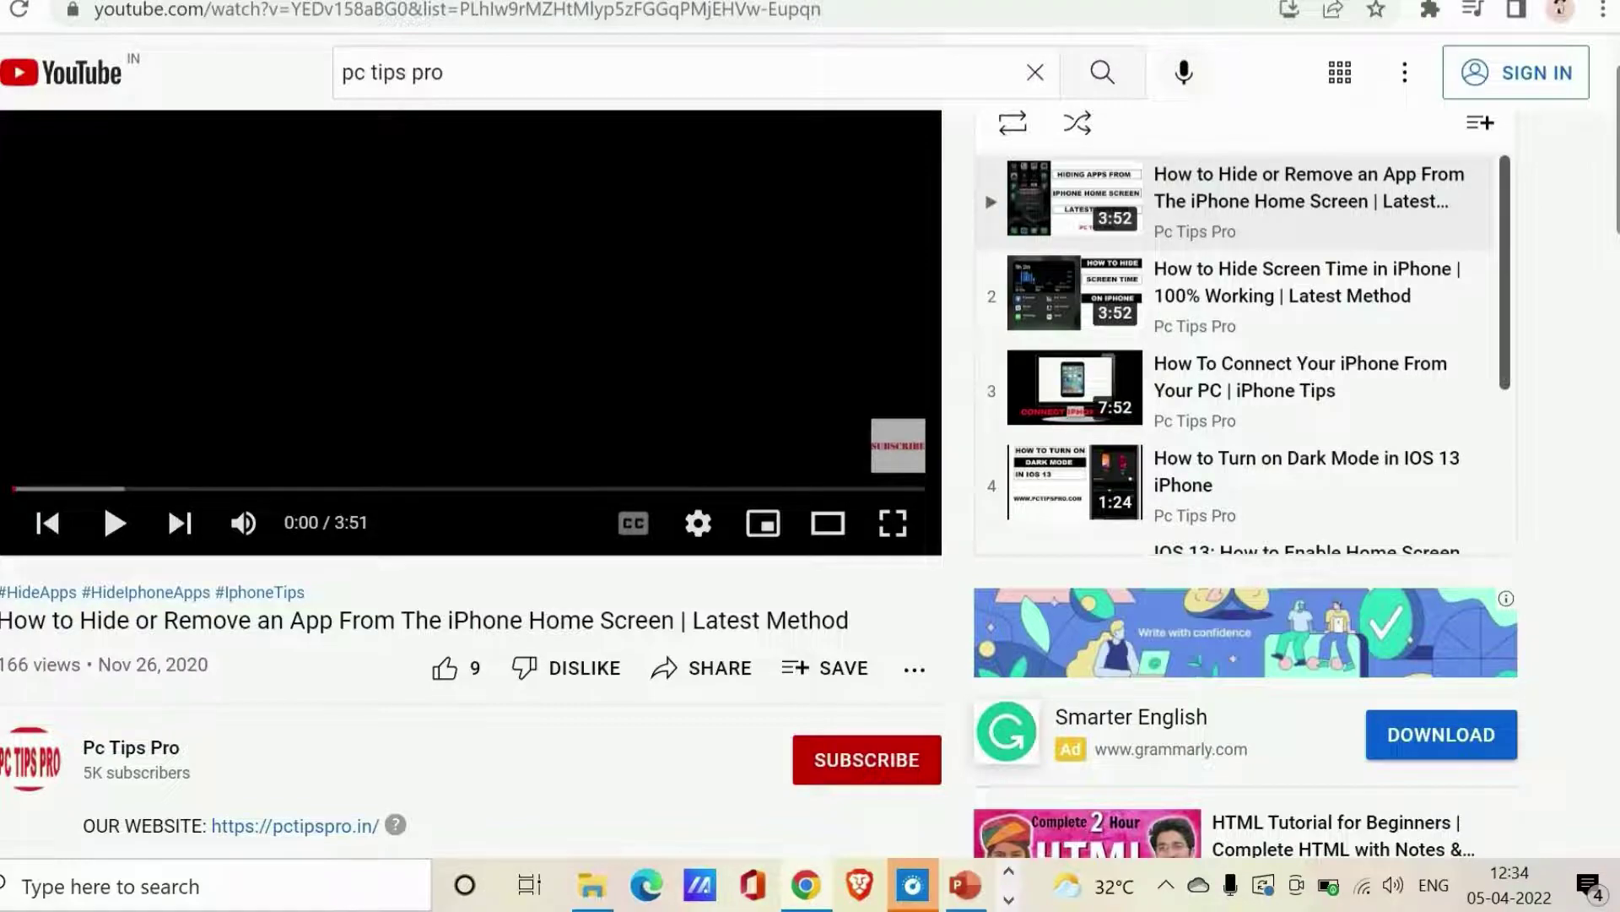
scroll(810, 483, down, 2)
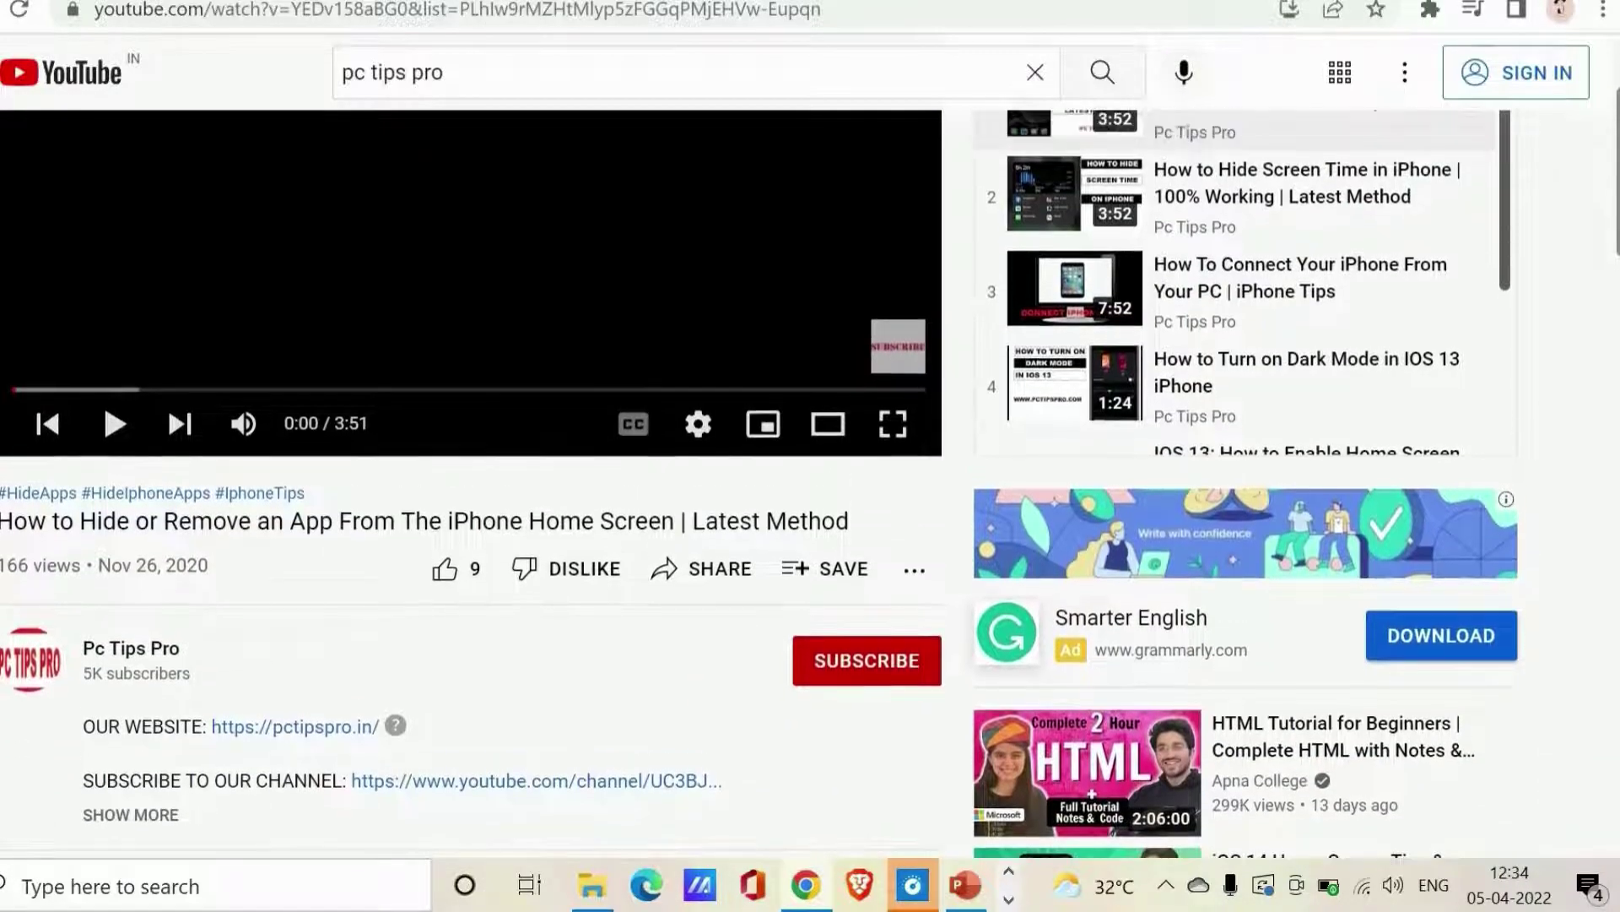
scroll(810, 484, down, 3)
scroll(749, 365, down, 2)
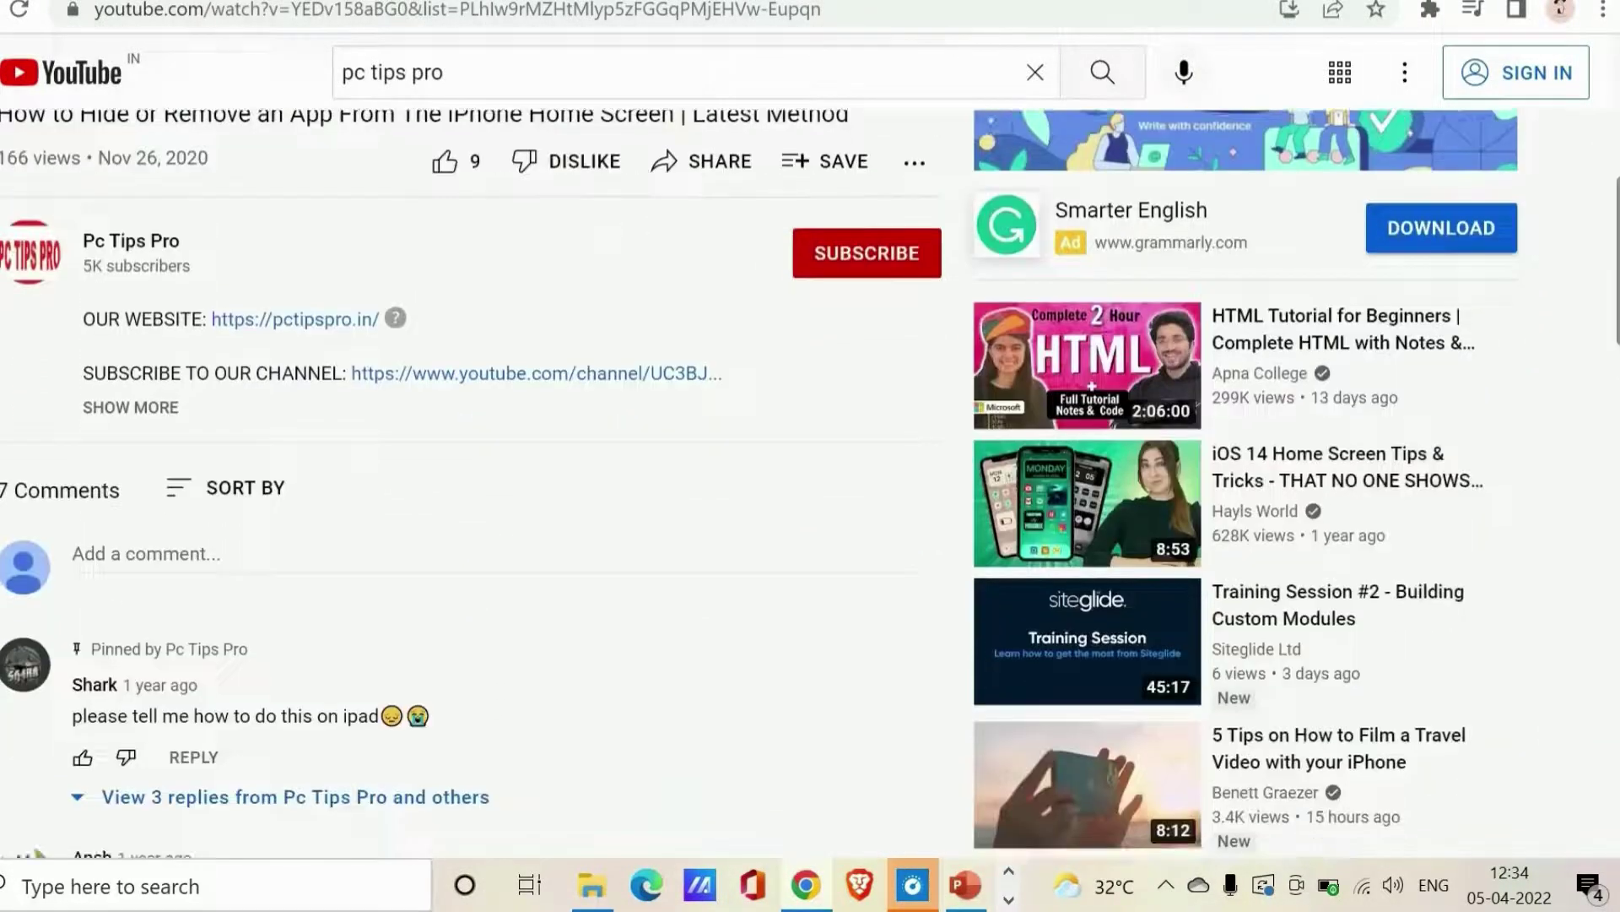
scroll(749, 365, up, 3)
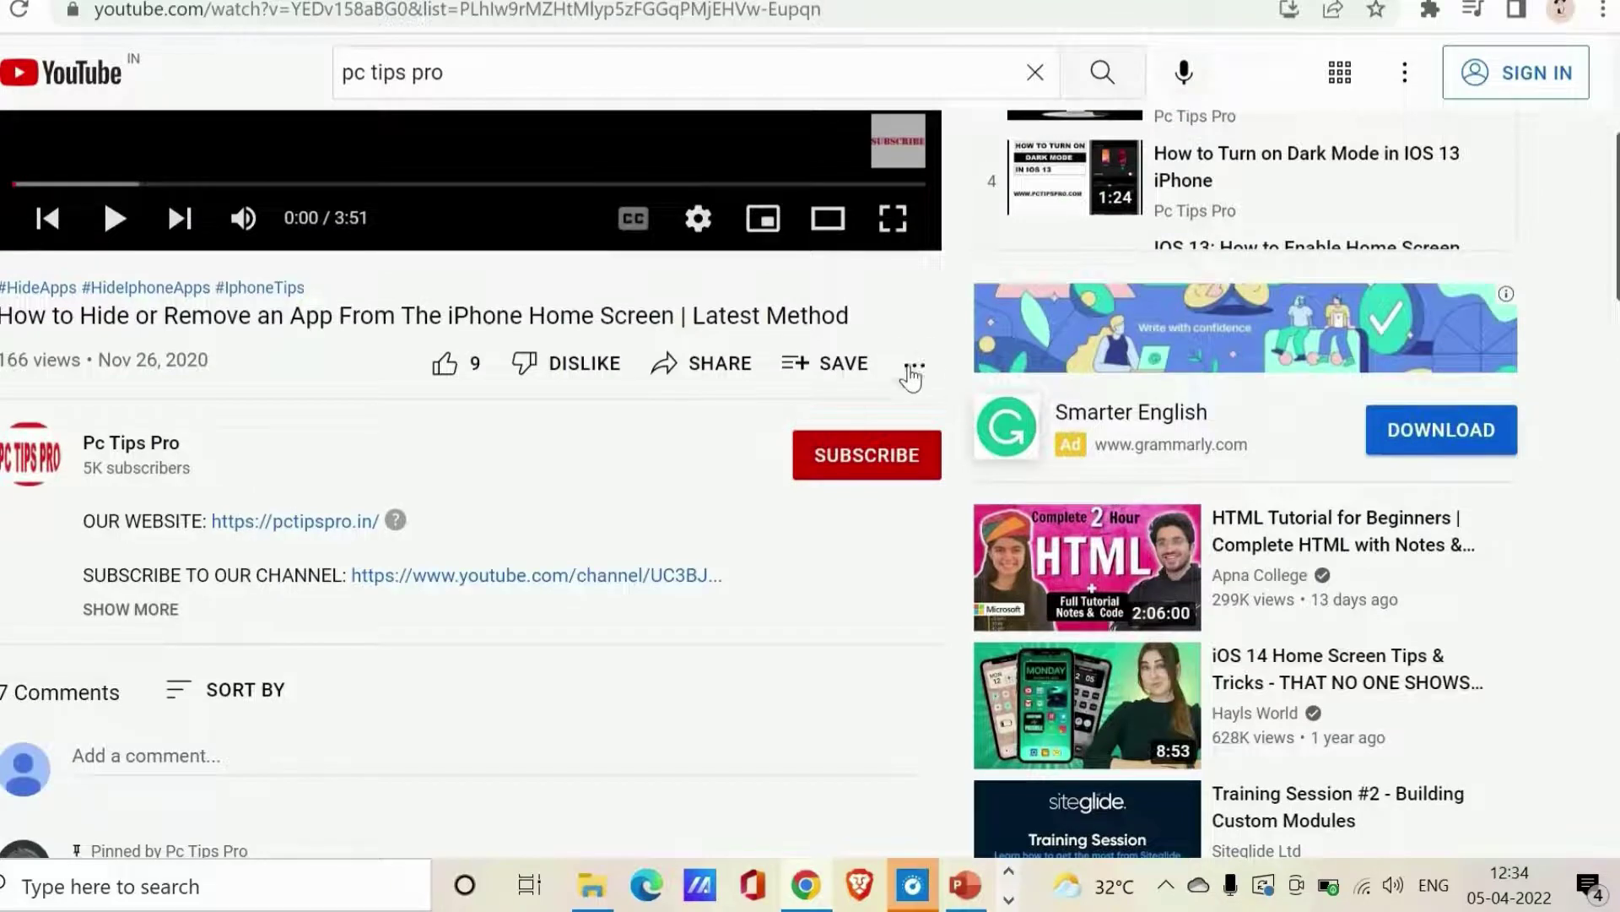
click(914, 365)
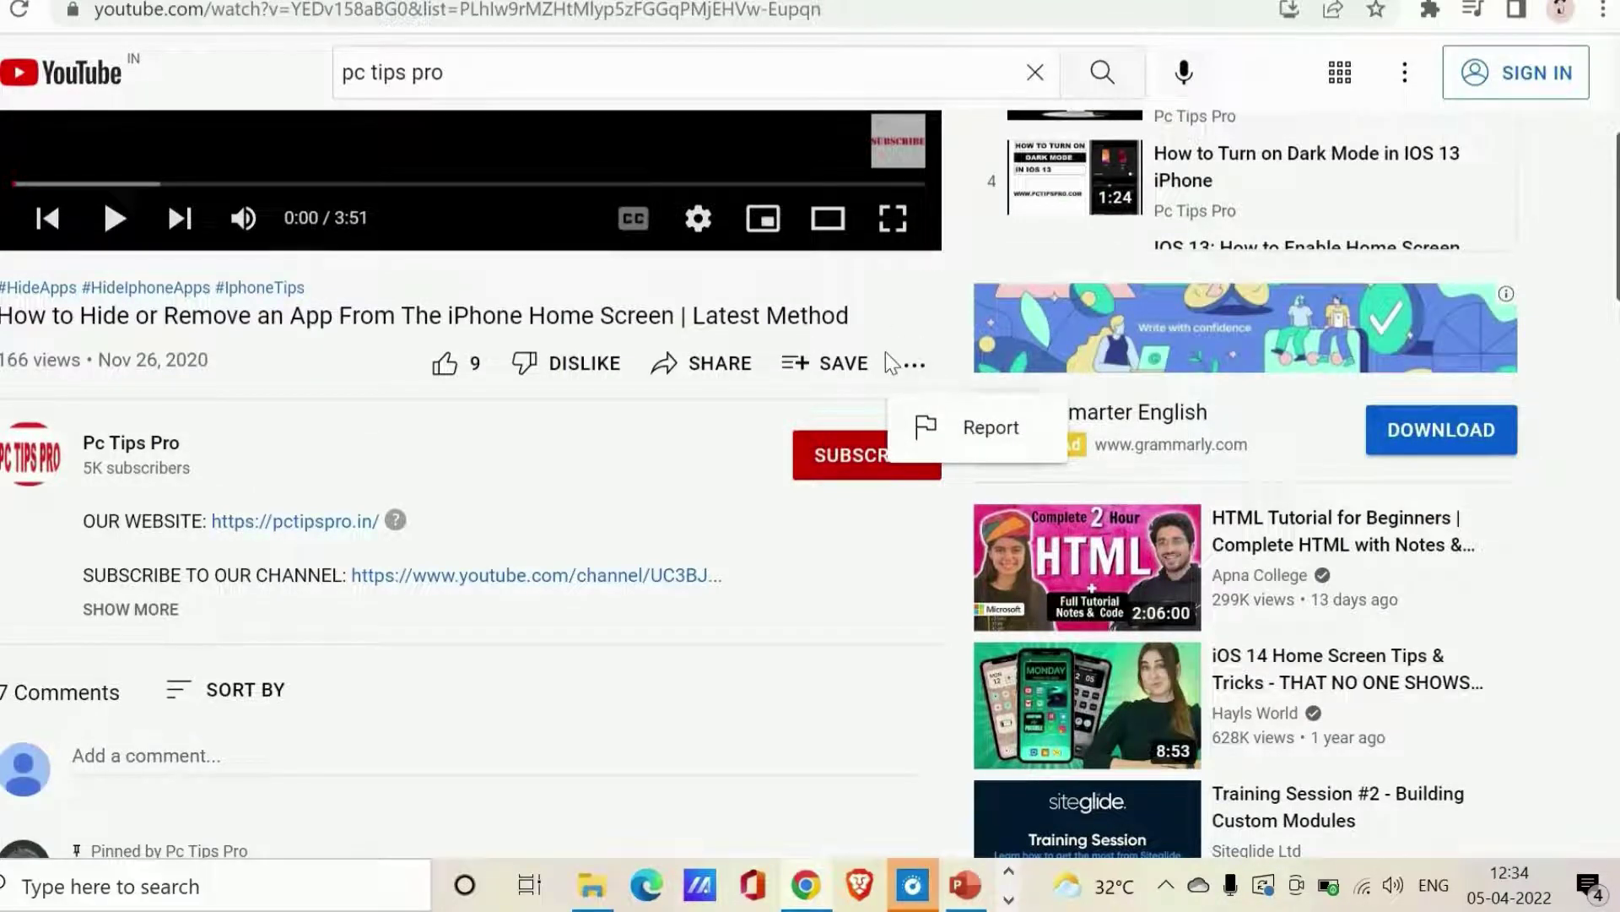
click(703, 380)
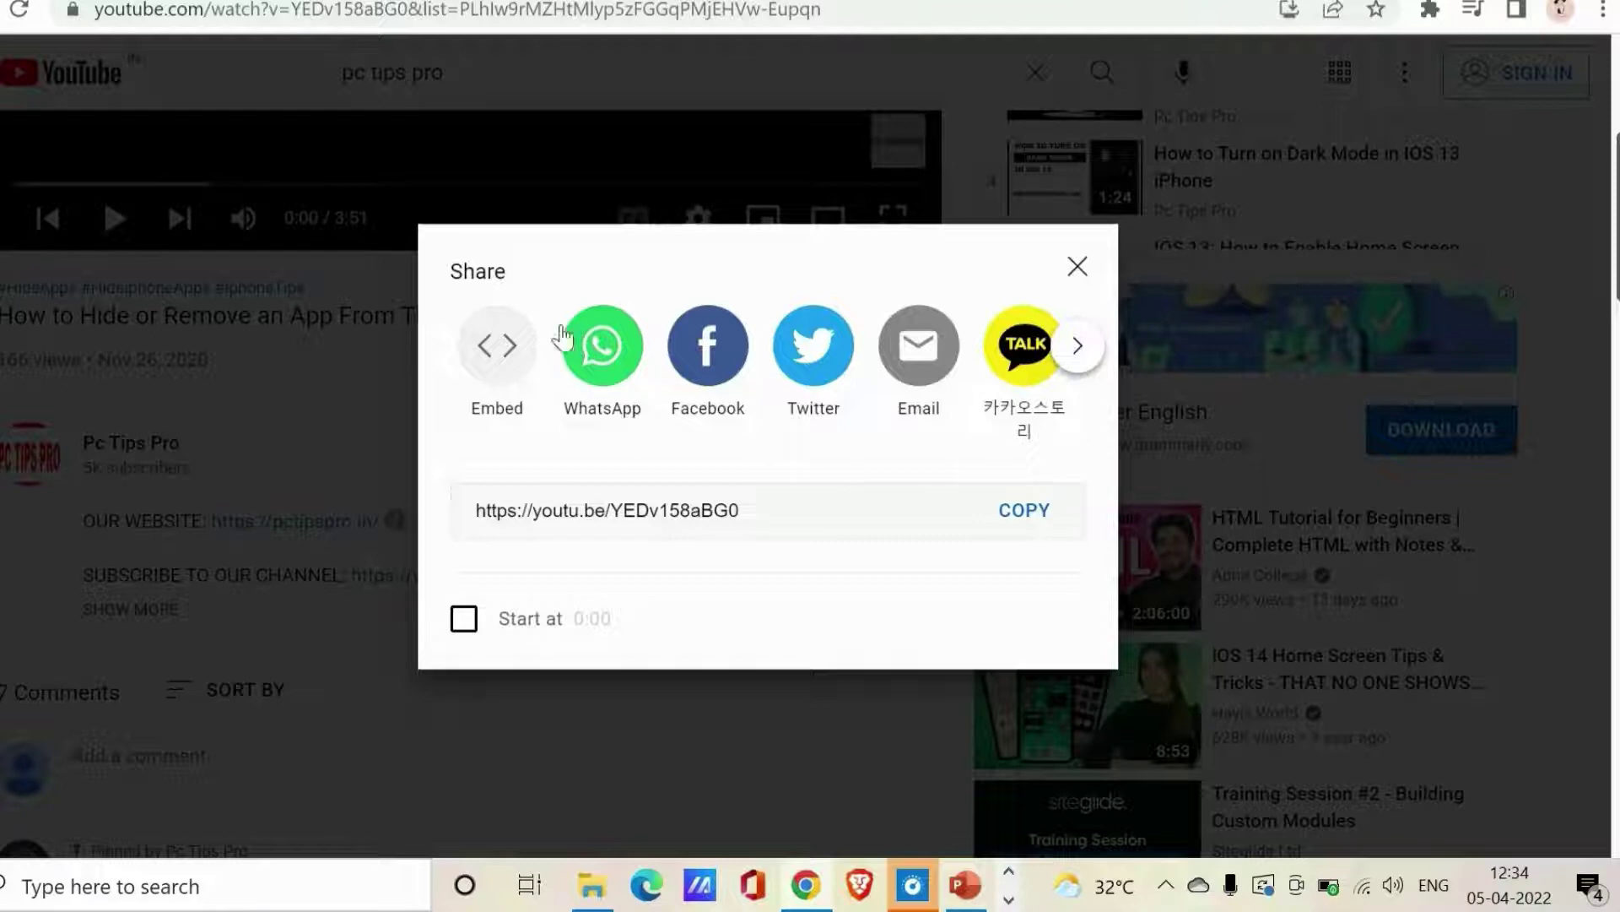
click(485, 349)
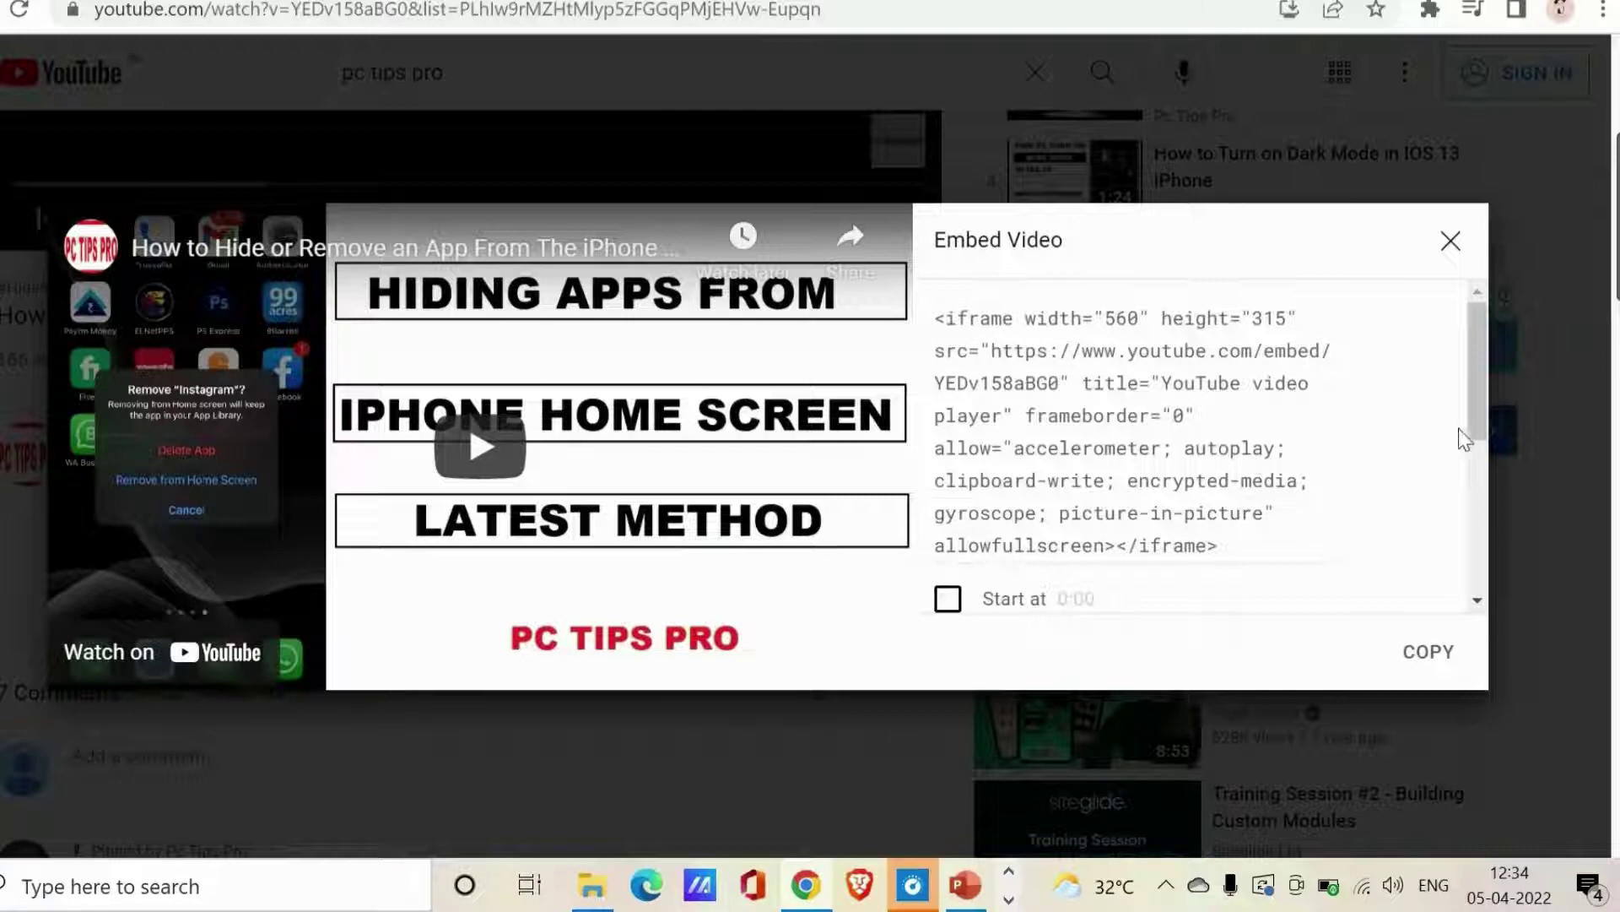
drag(1476, 435, 1457, 405)
drag(940, 319, 1208, 615)
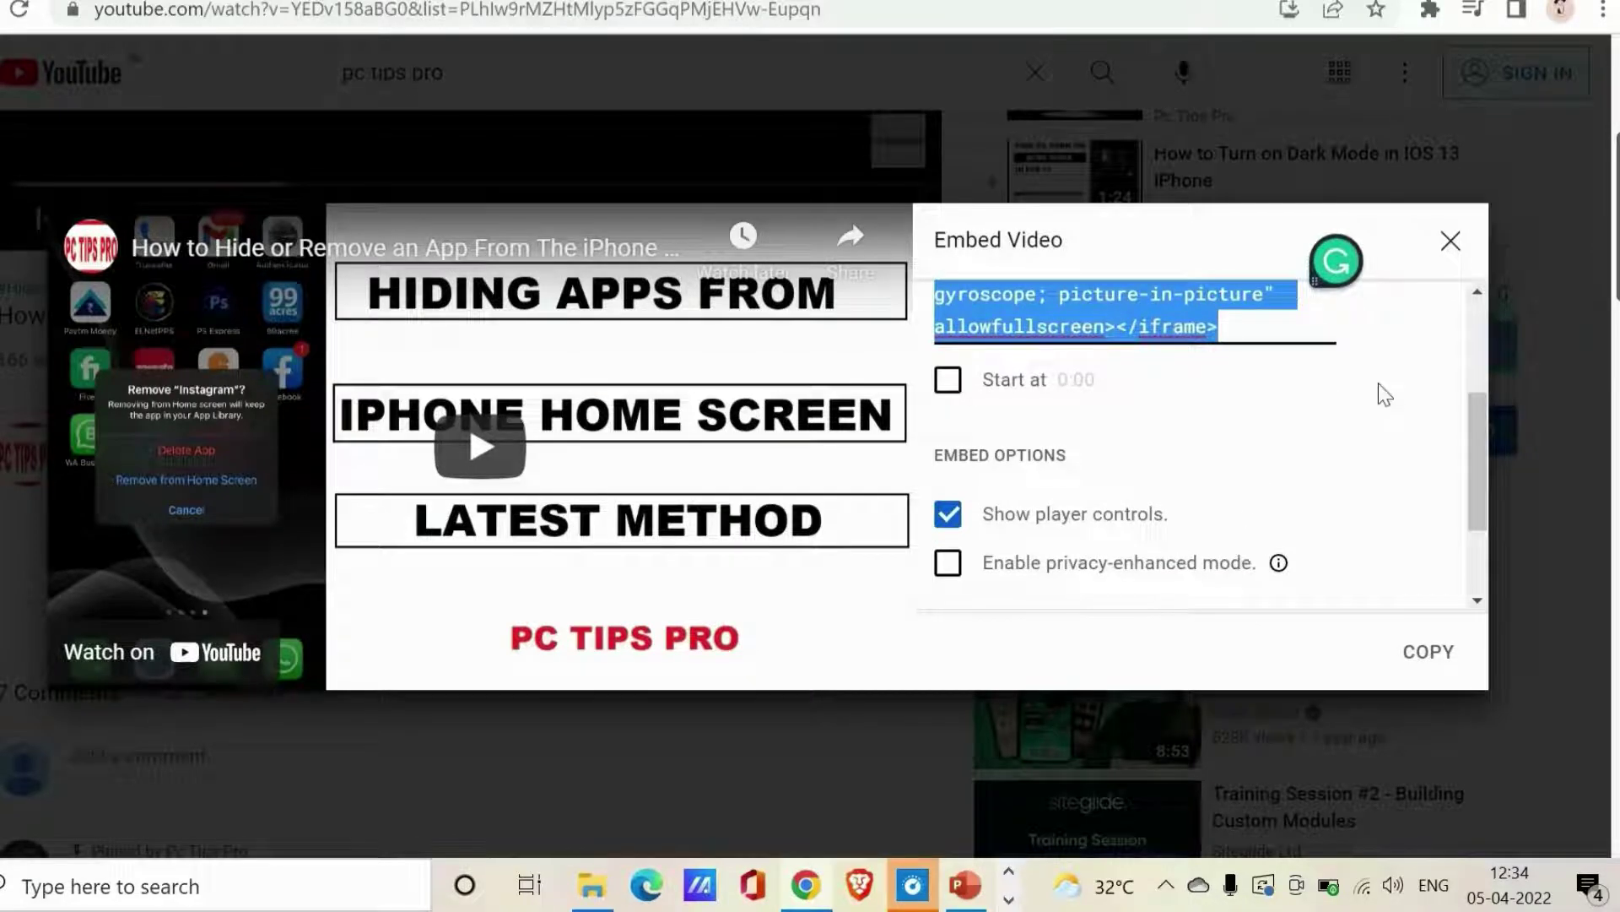
click(1429, 654)
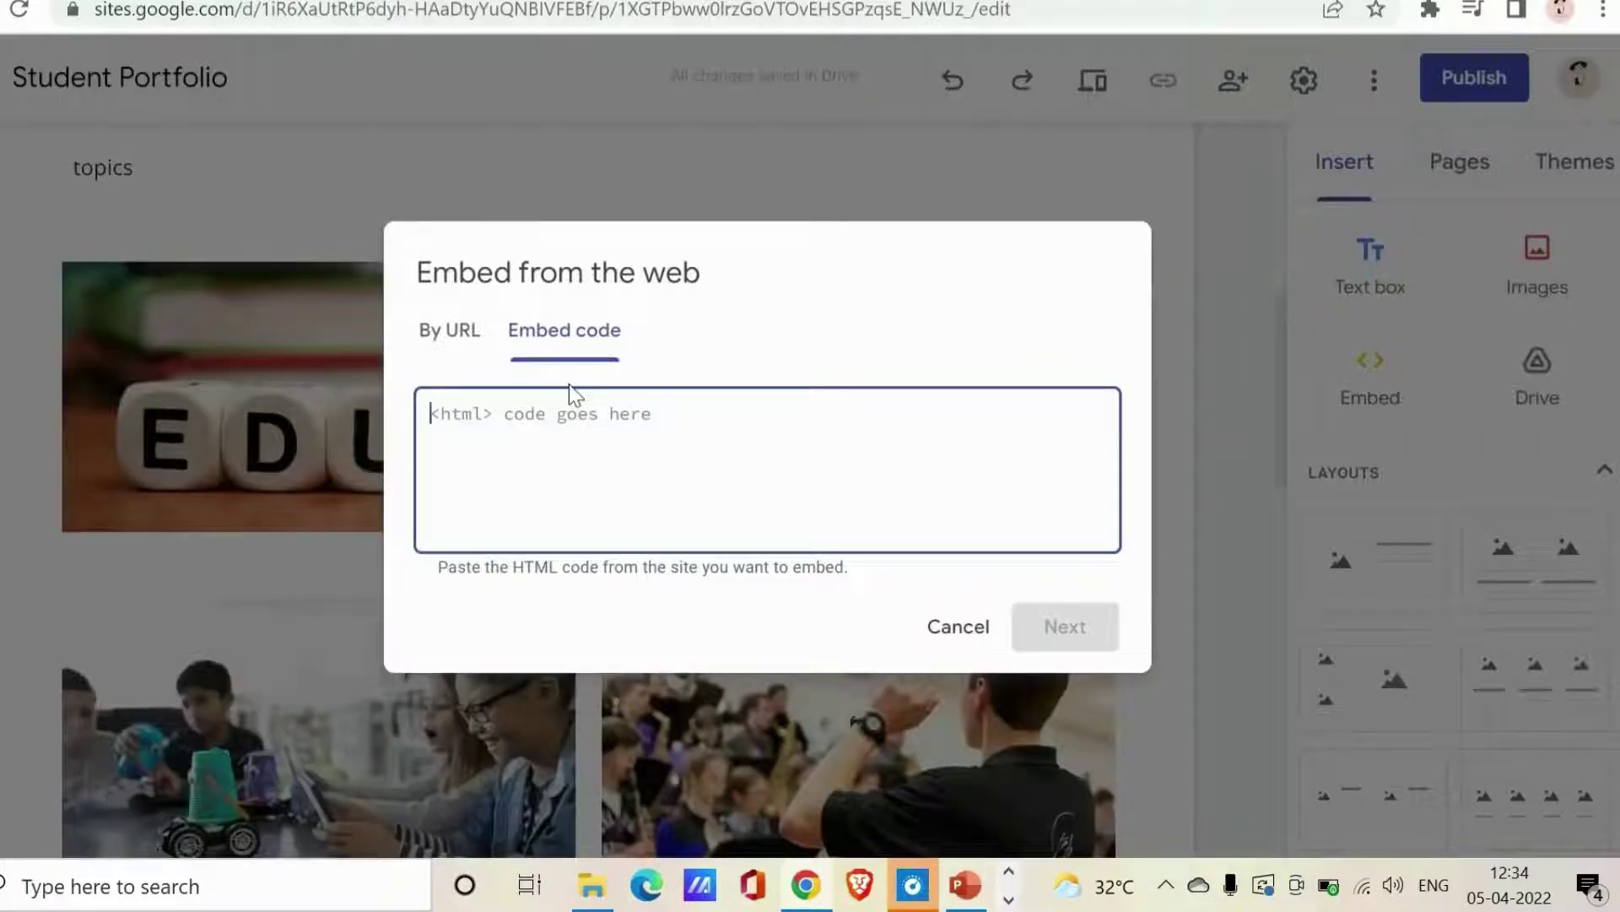
Step: Insert the YouTube video on the Activities page from the copied embed code and widen its frame to show the whole player
key(ctrl+v)
click(1025, 641)
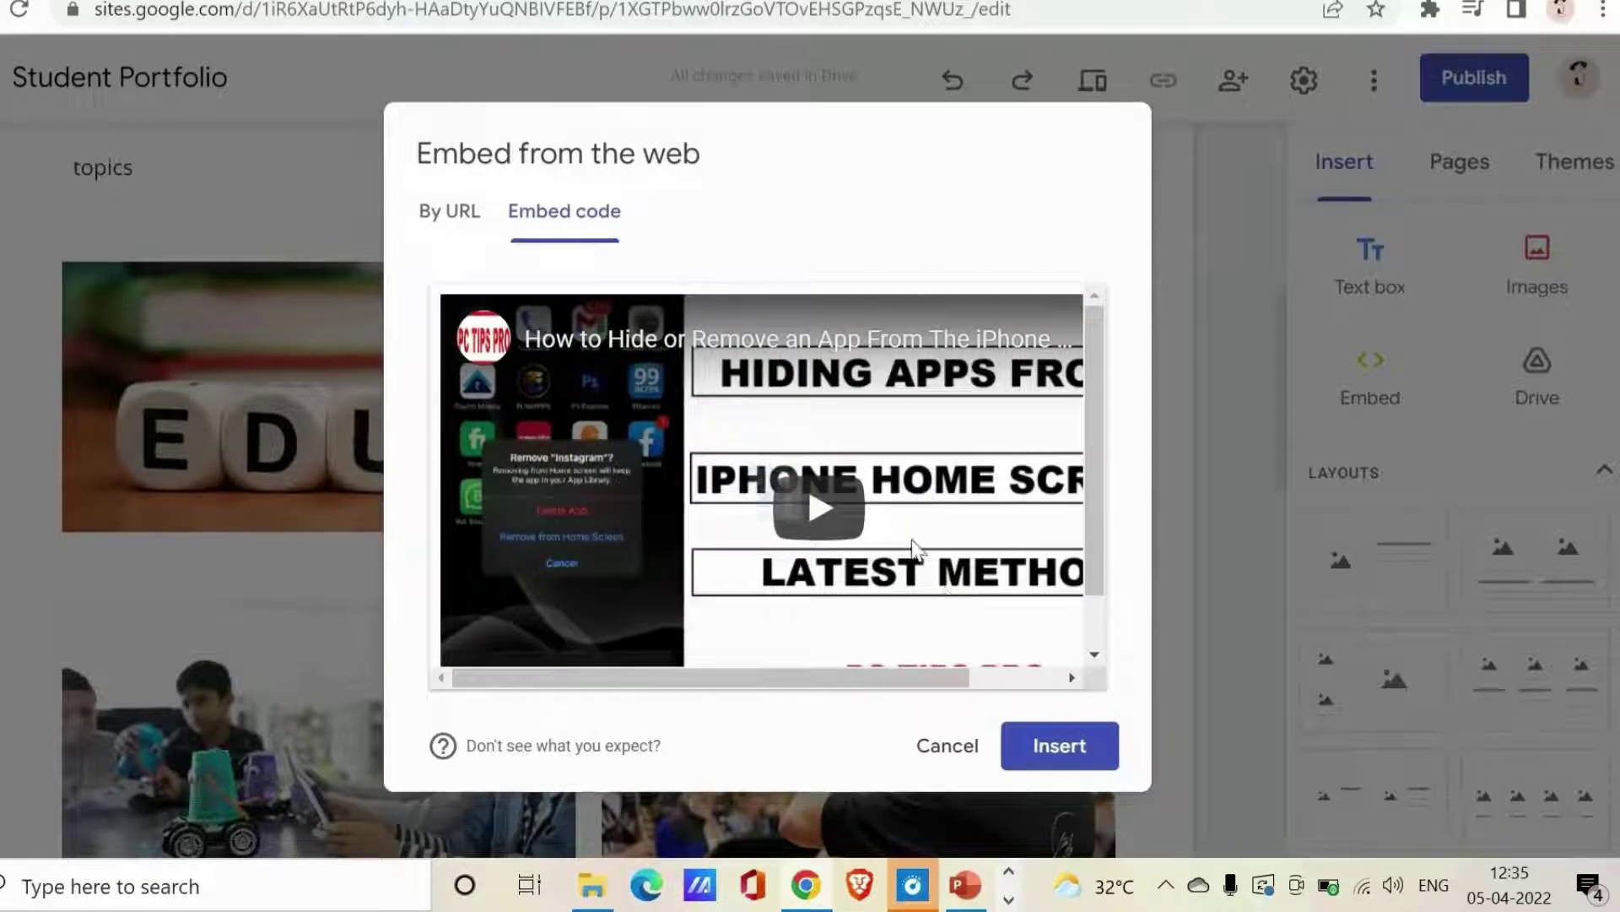
click(1046, 760)
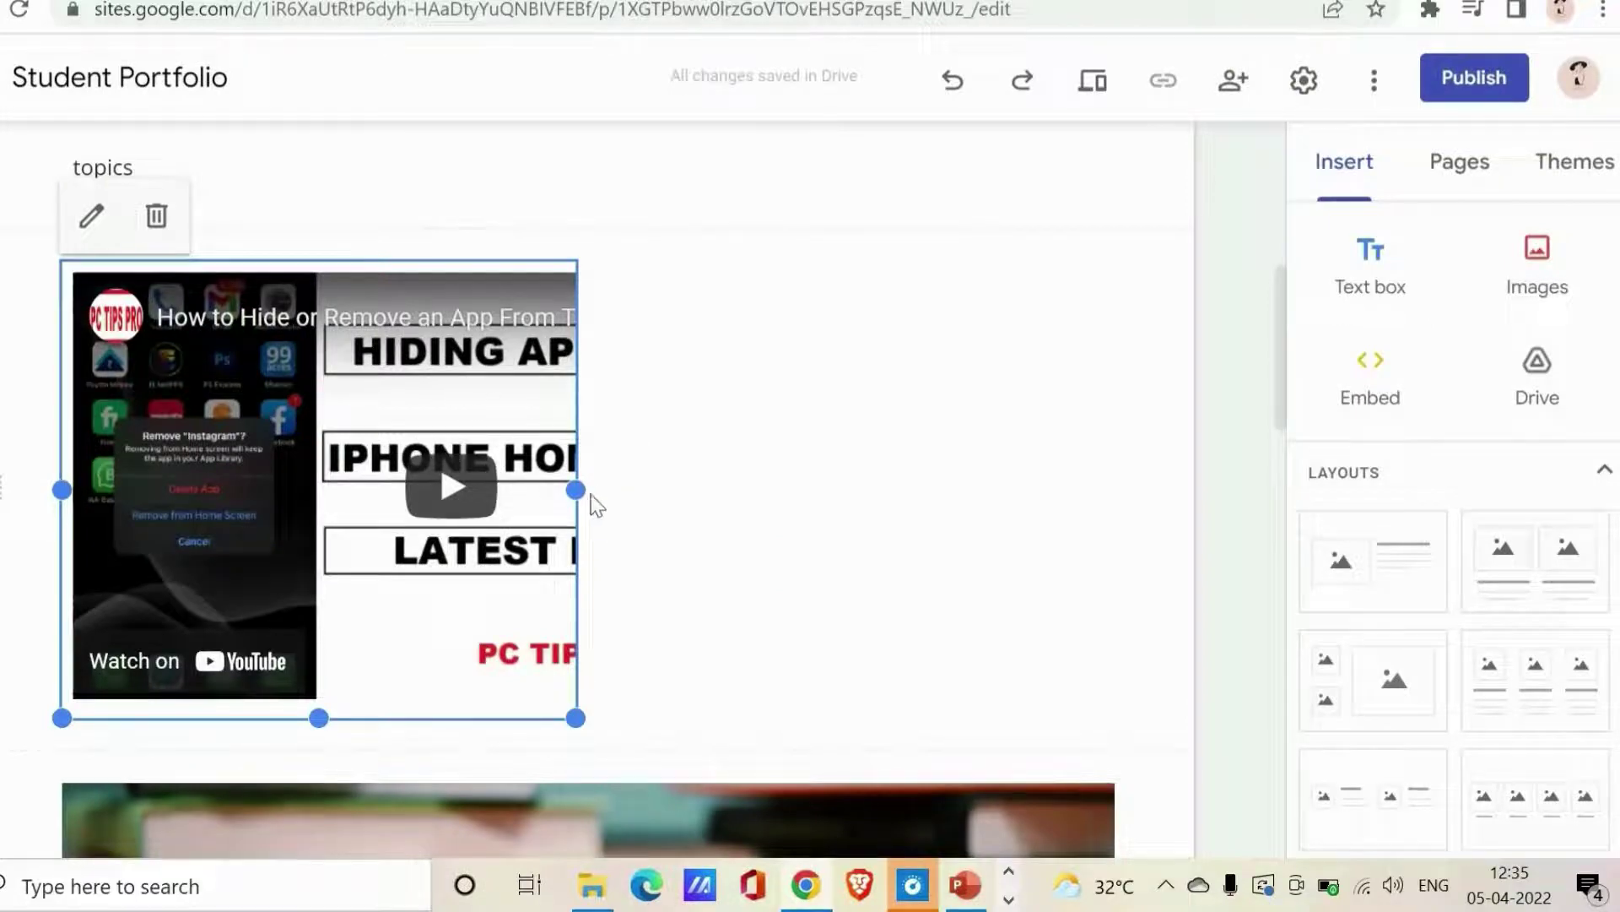
drag(576, 490, 1035, 466)
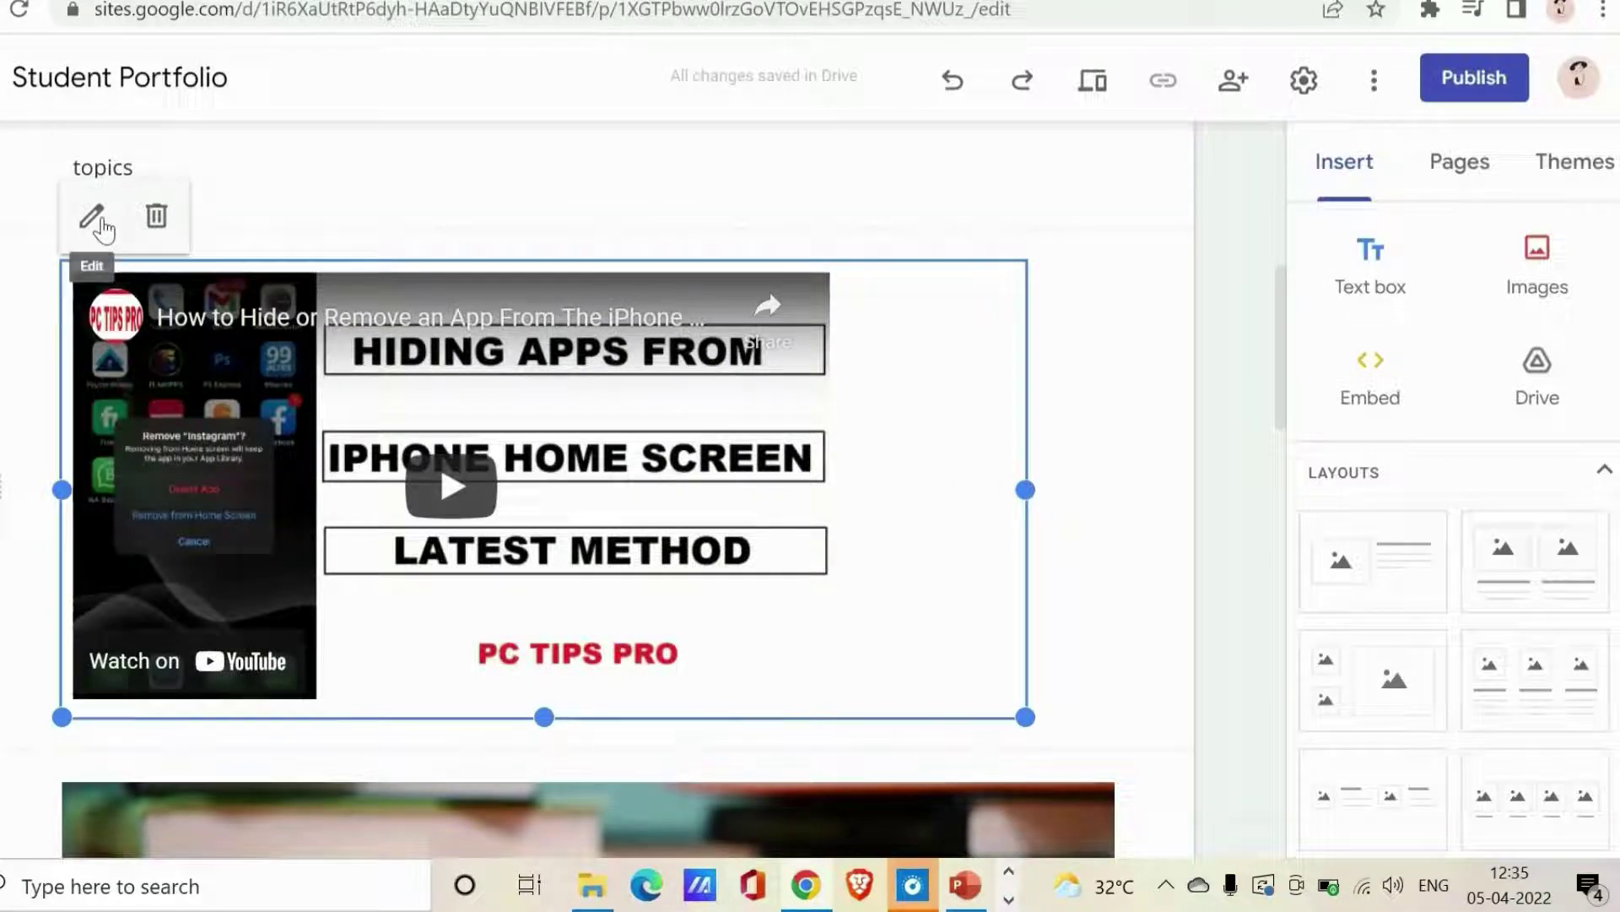
Step: Review the embedded video's HTML code, leaving it unedited
click(1015, 238)
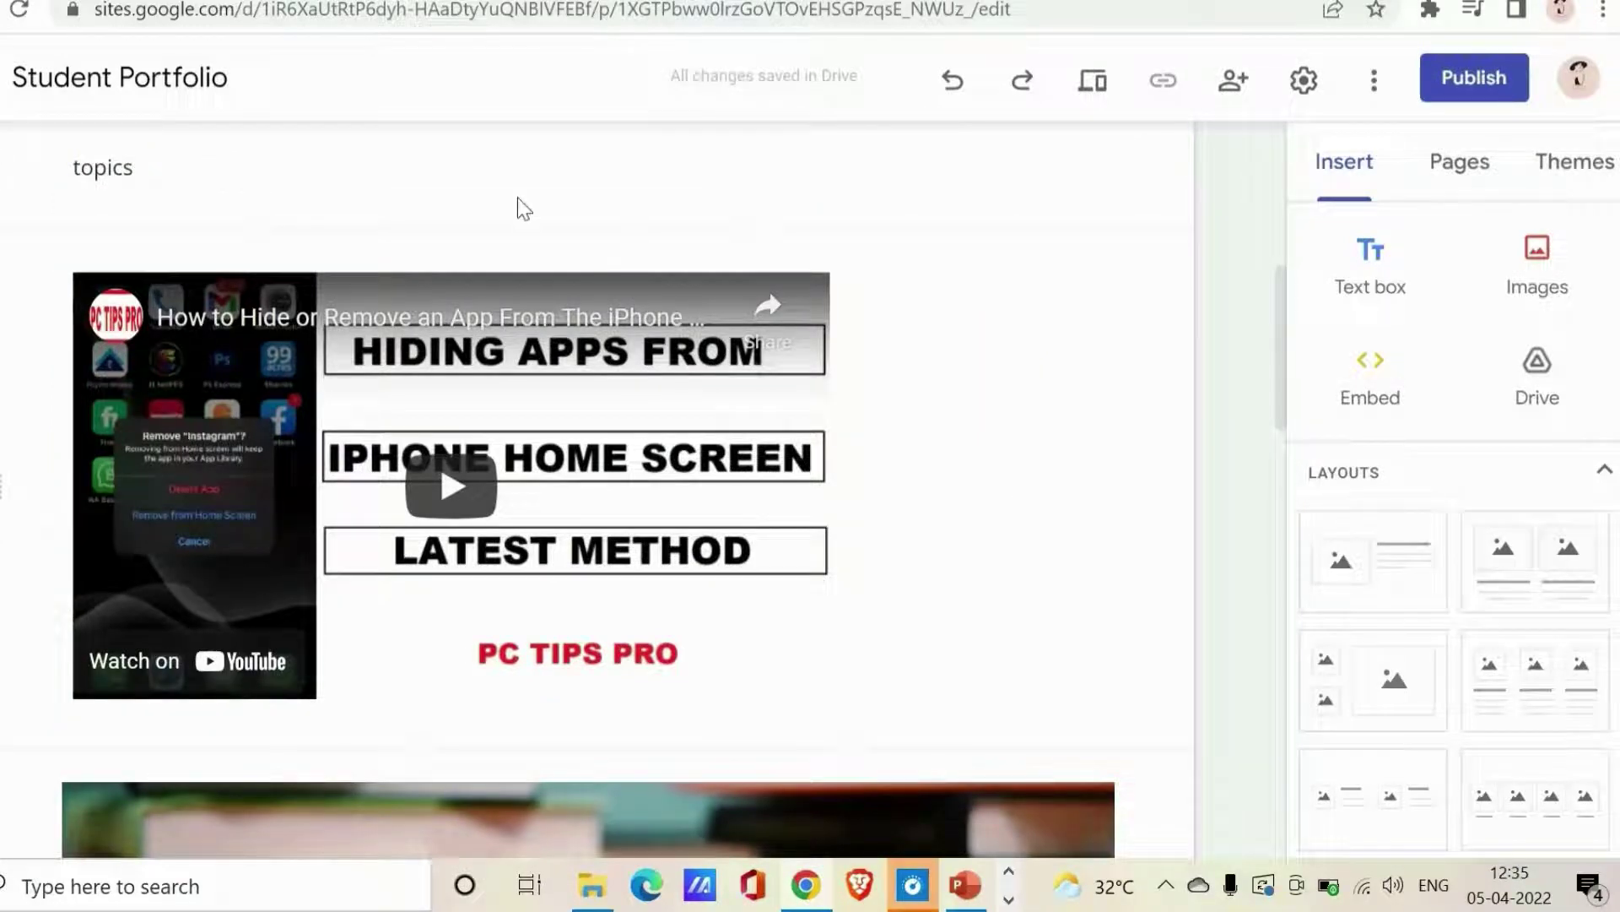
click(314, 432)
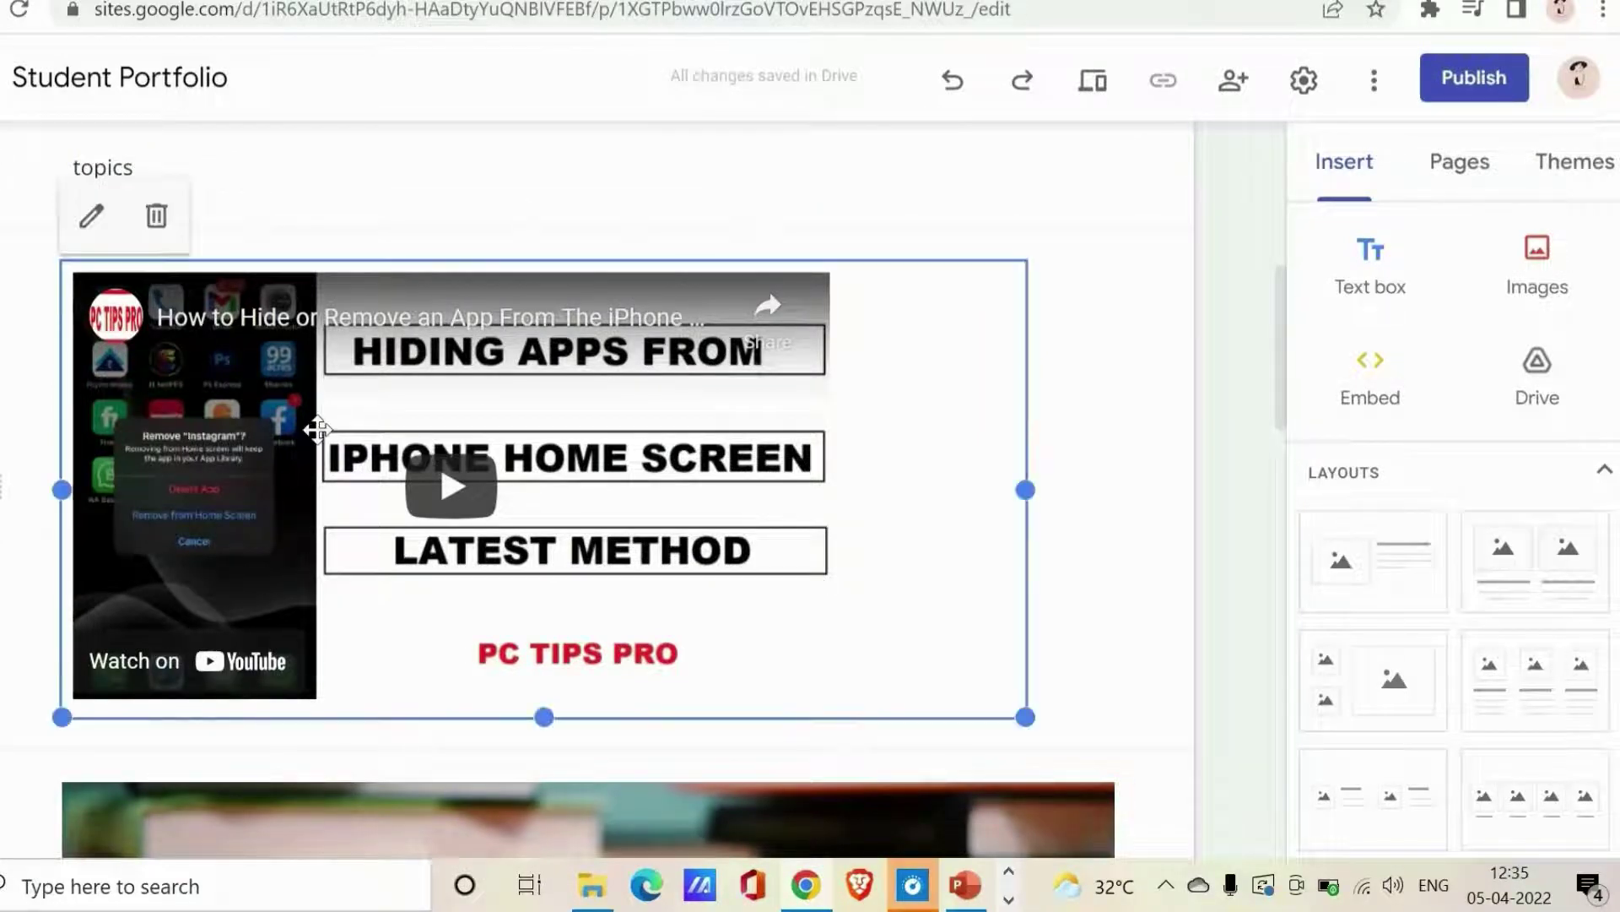
click(91, 218)
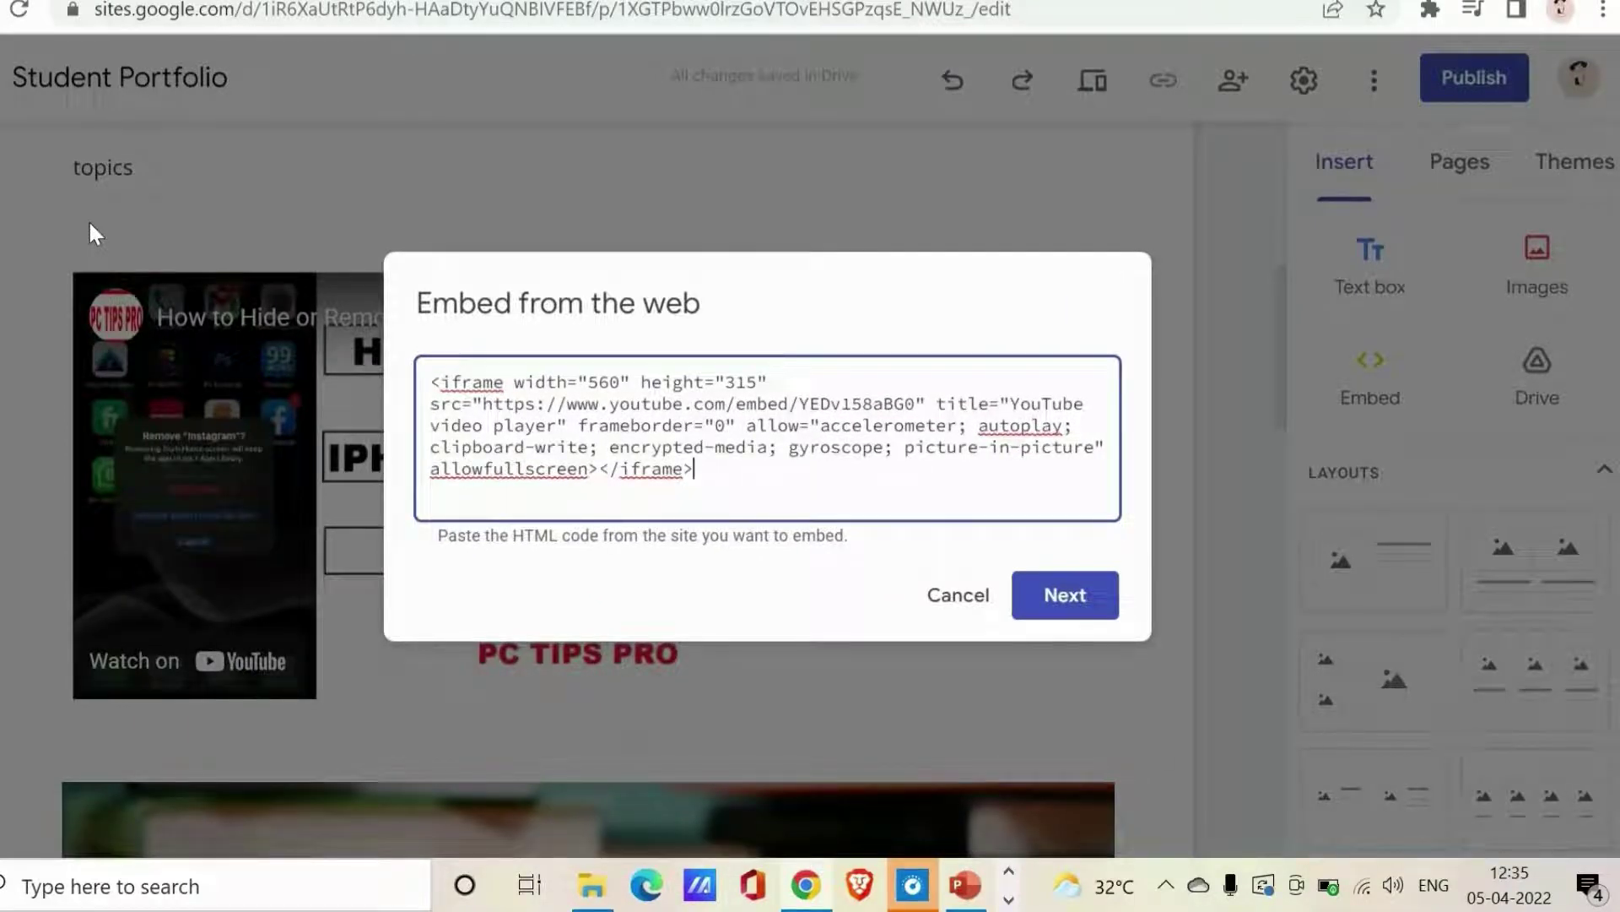
click(962, 601)
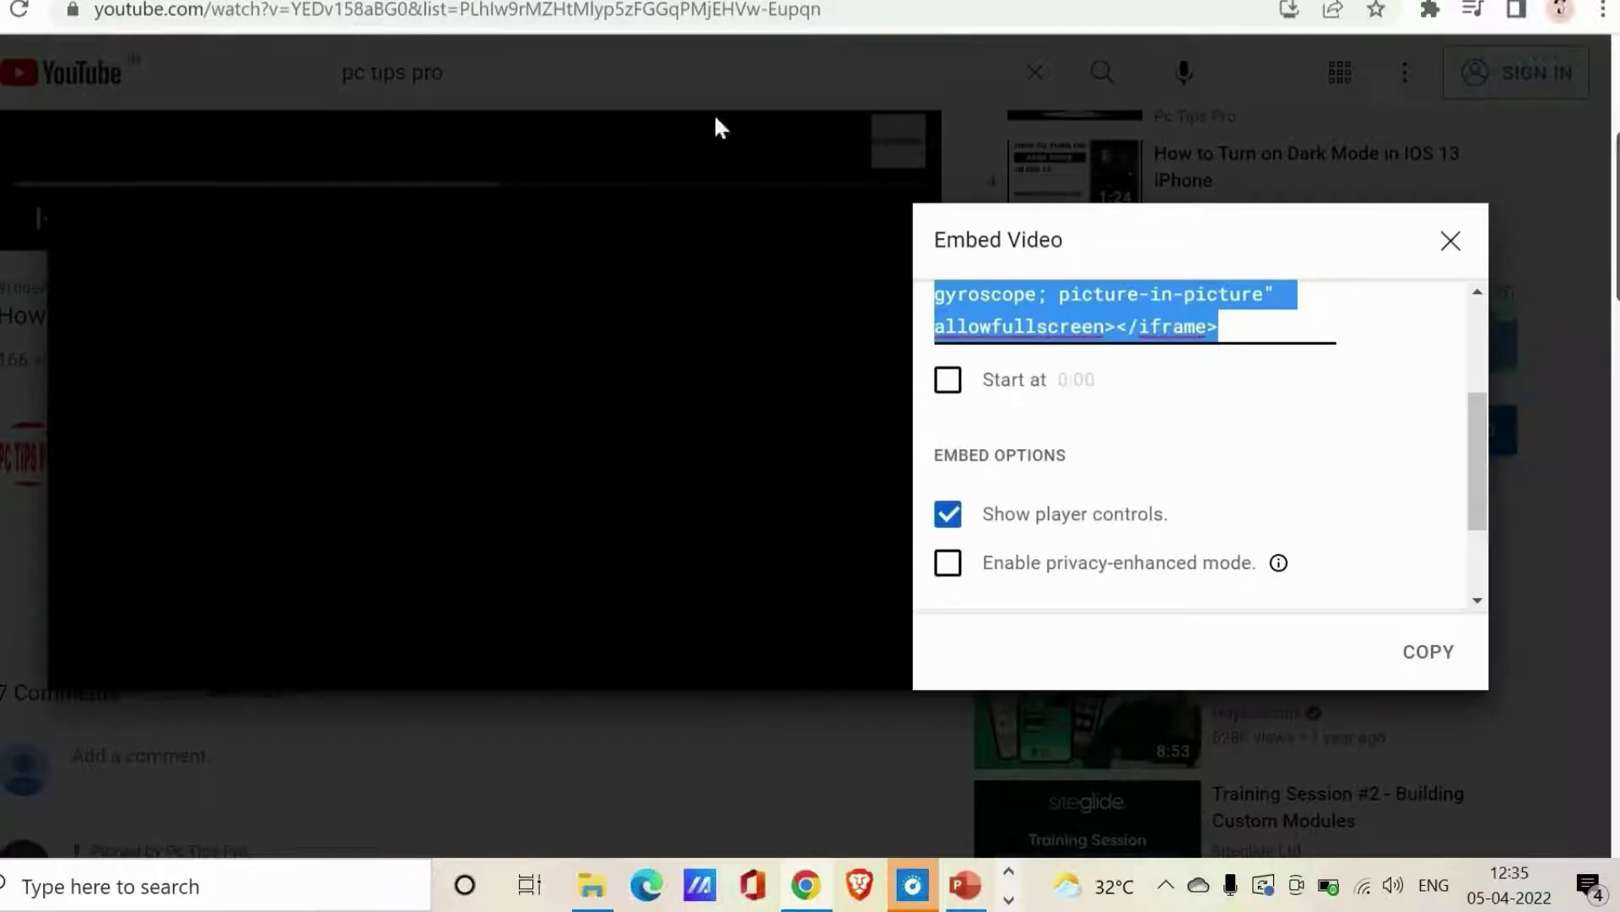
Step: Return to YouTube's embed settings for the video and explore the custom start time option
drag(1483, 438, 1483, 392)
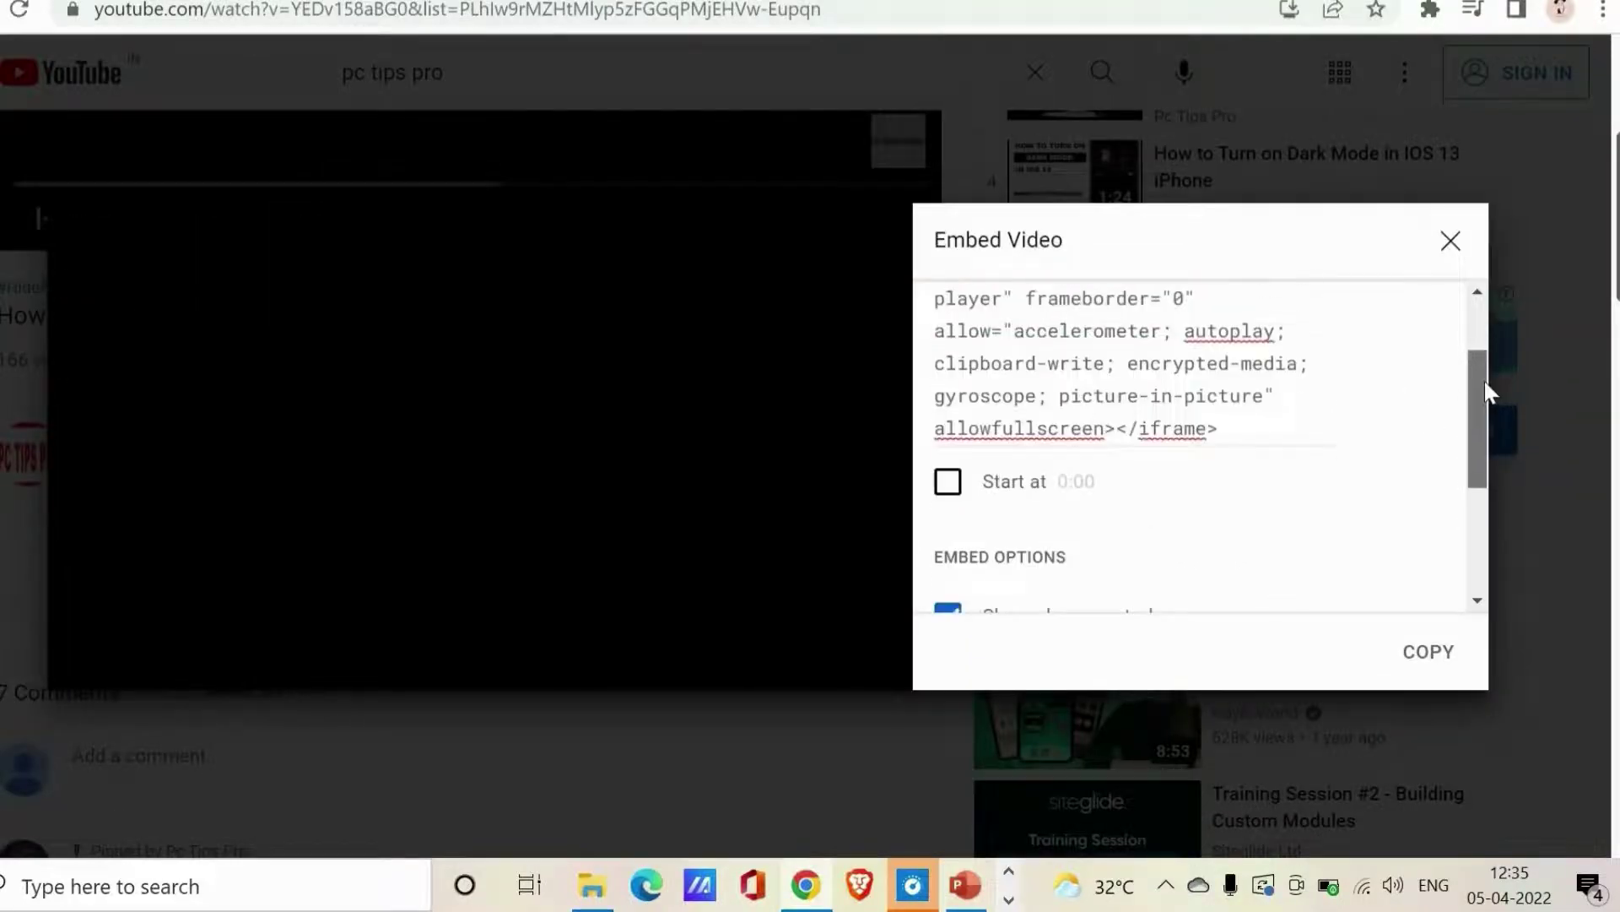
click(953, 493)
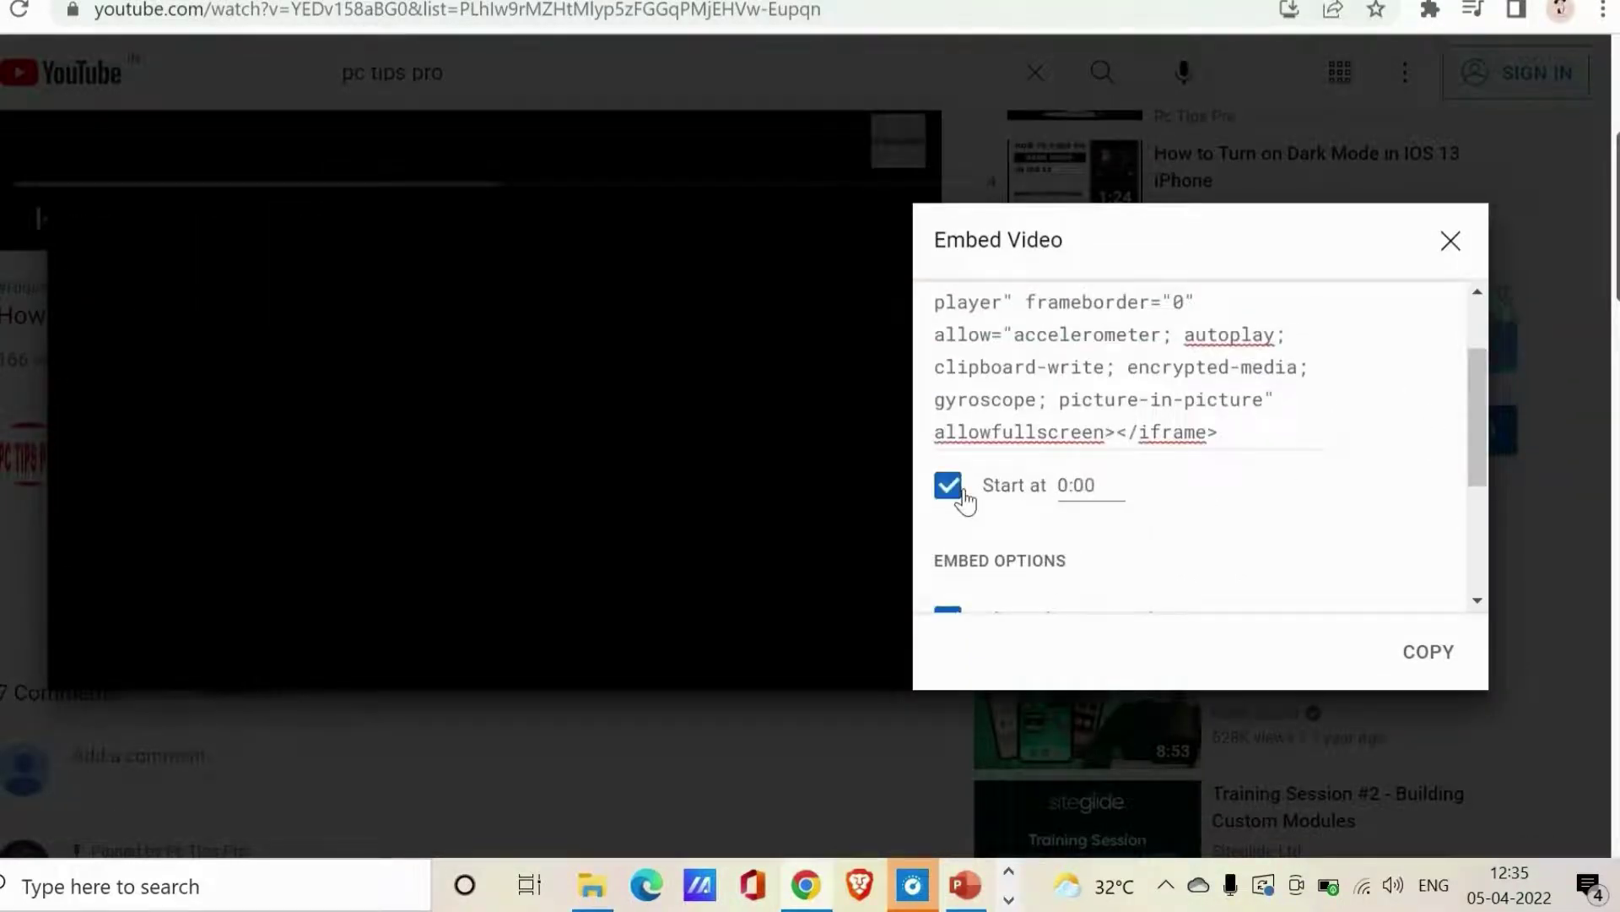
click(1091, 490)
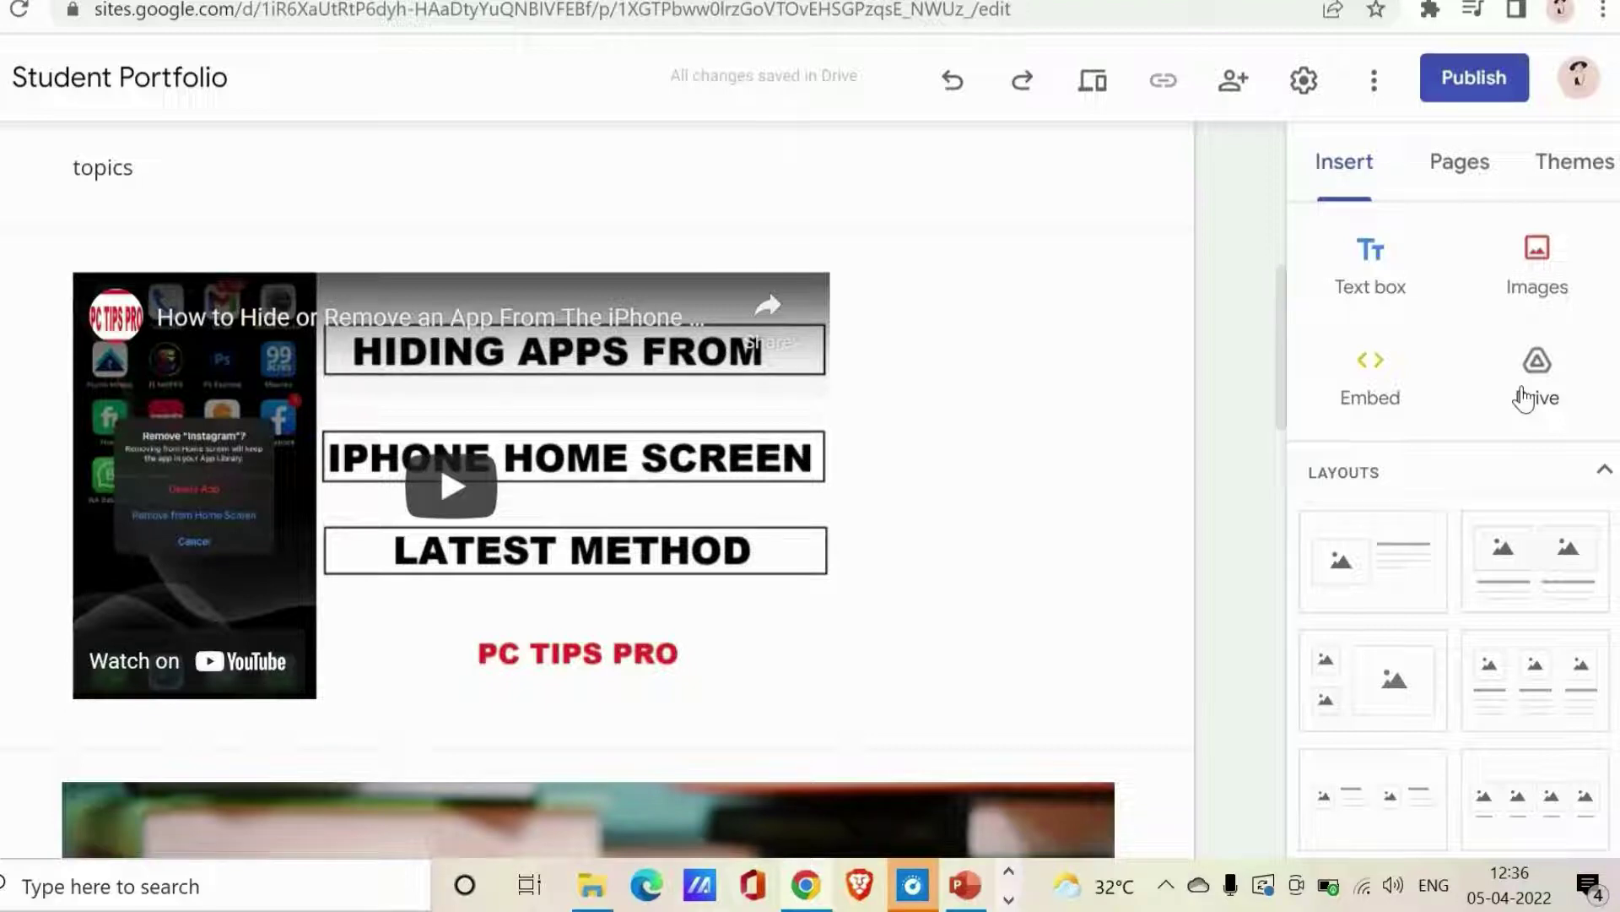
Step: Insert a table of contents above the topics text box
scroll(1524, 397, down, 10)
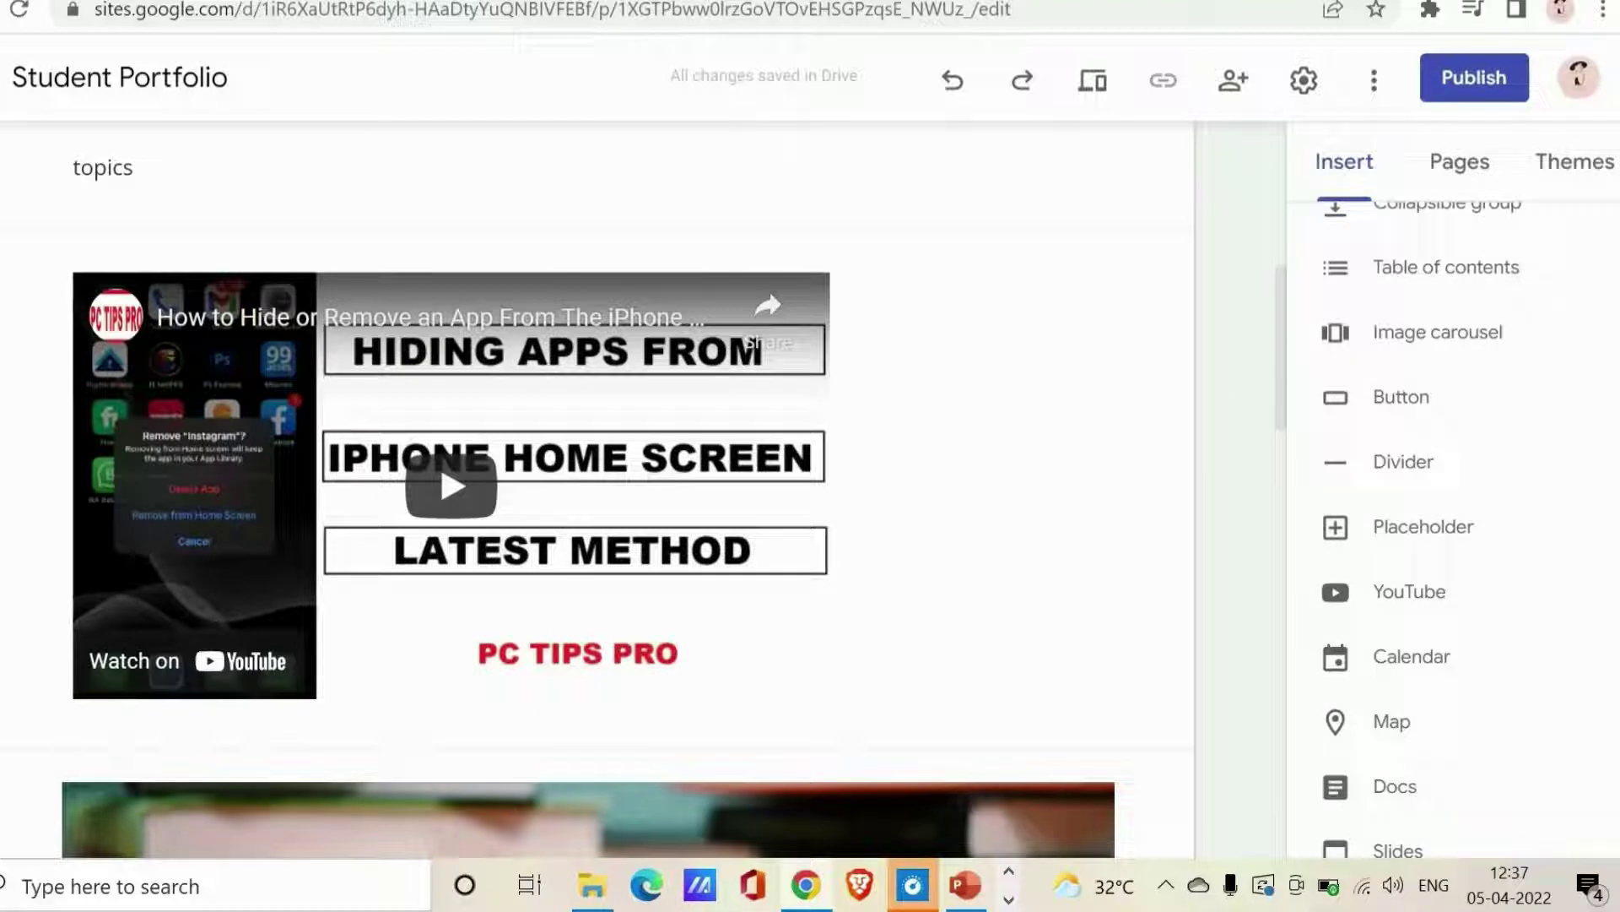
click(1451, 298)
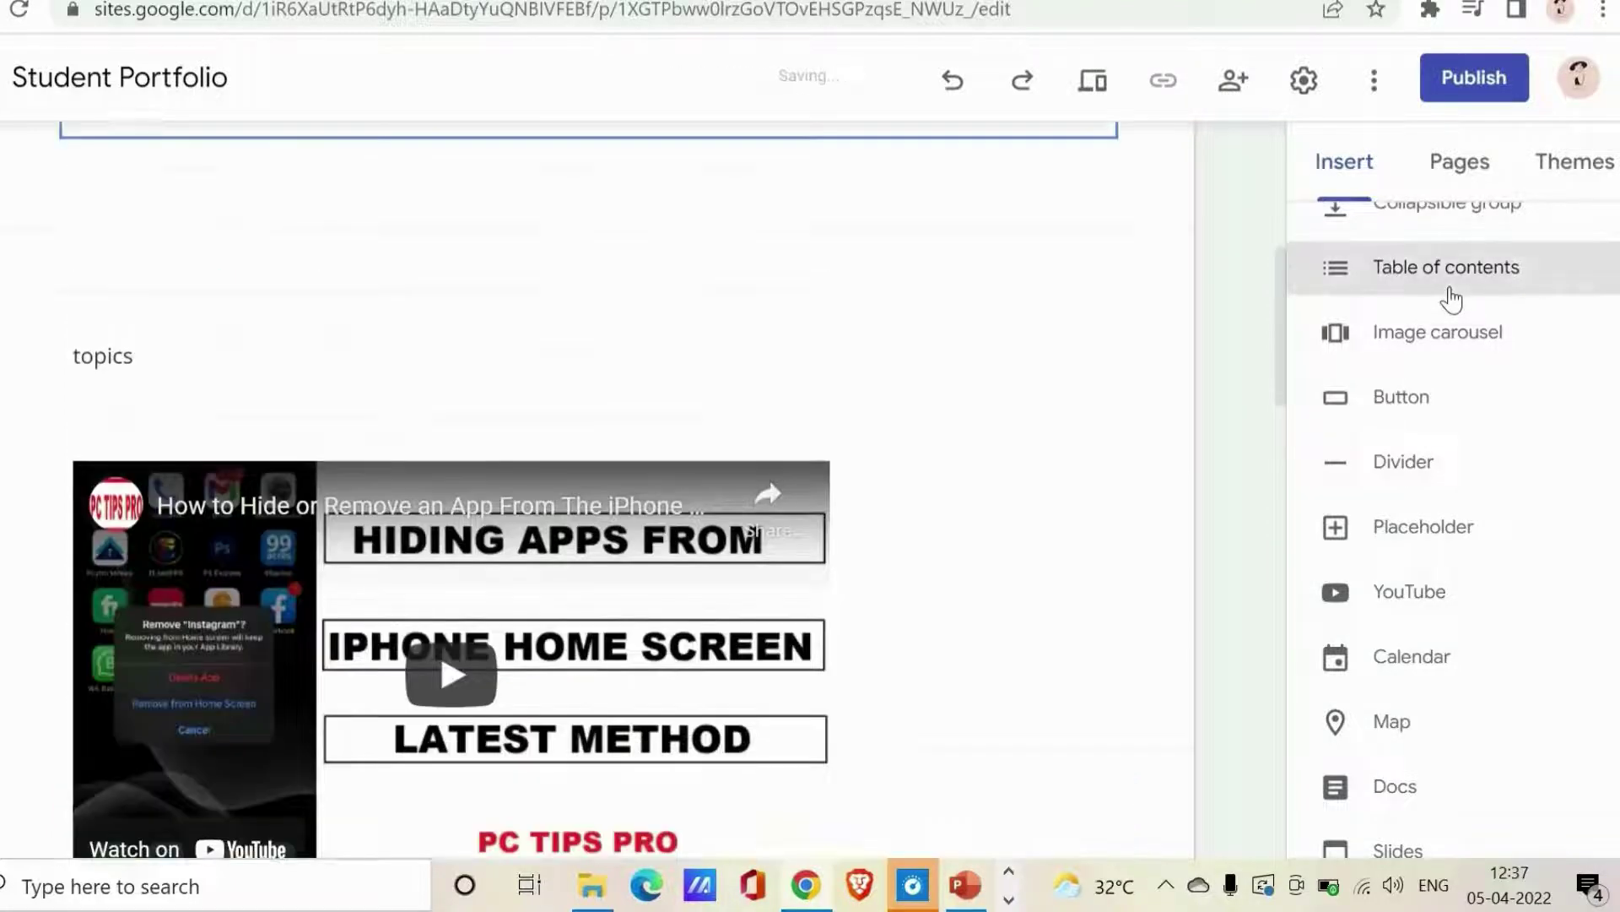
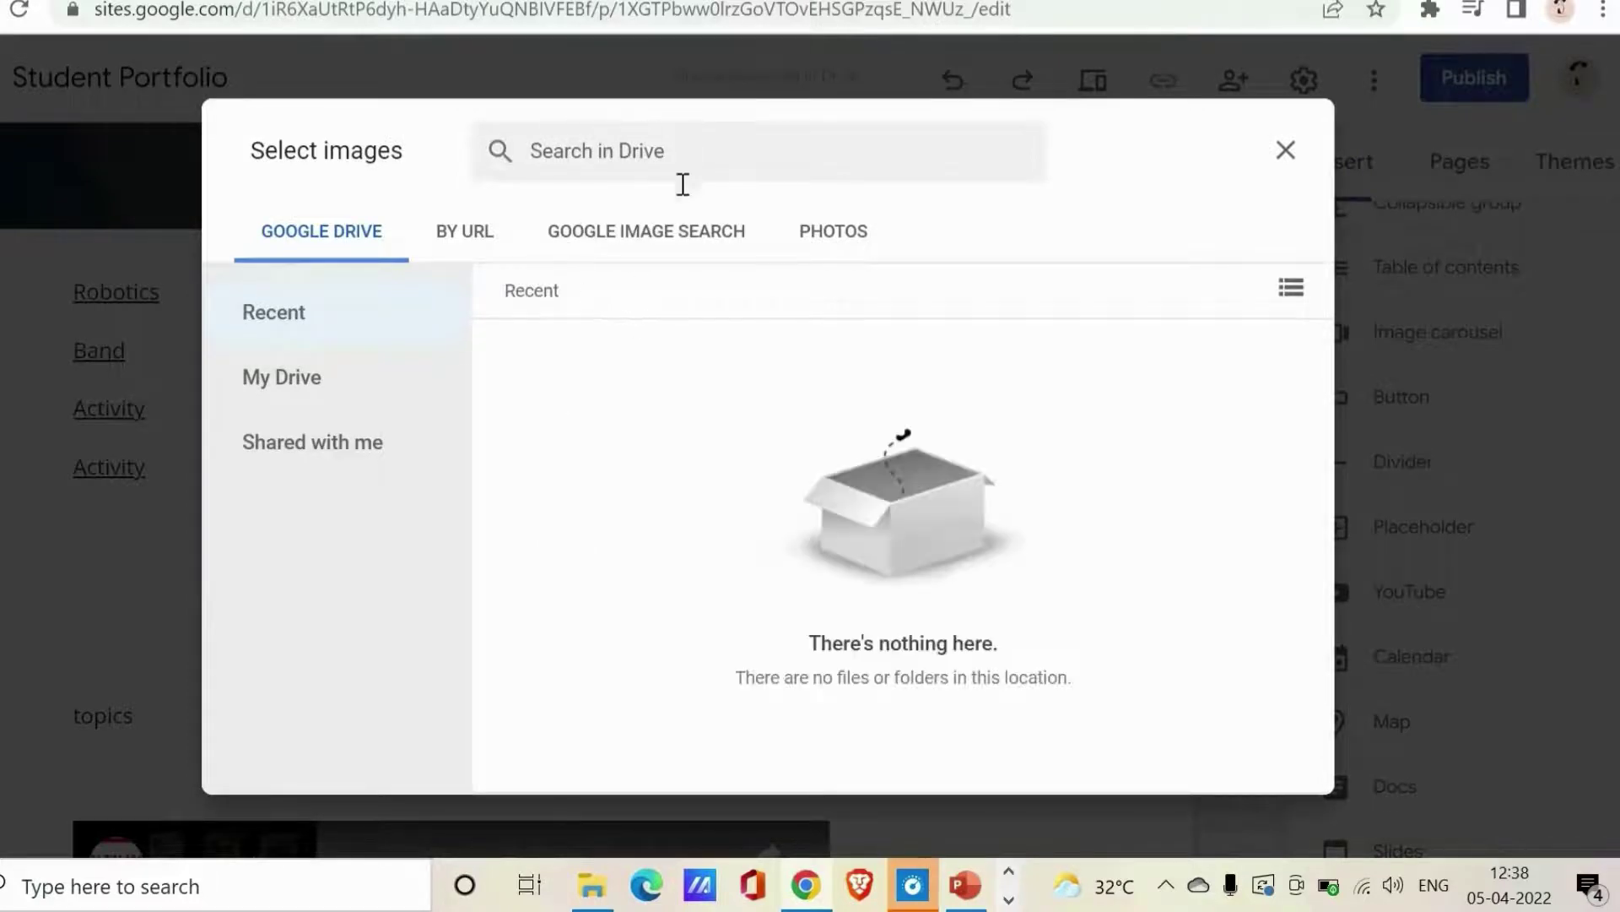
Step: Find "education" images with Google image search and add the child at a laptop and the cheering classroom pictures to the image carousel
click(672, 253)
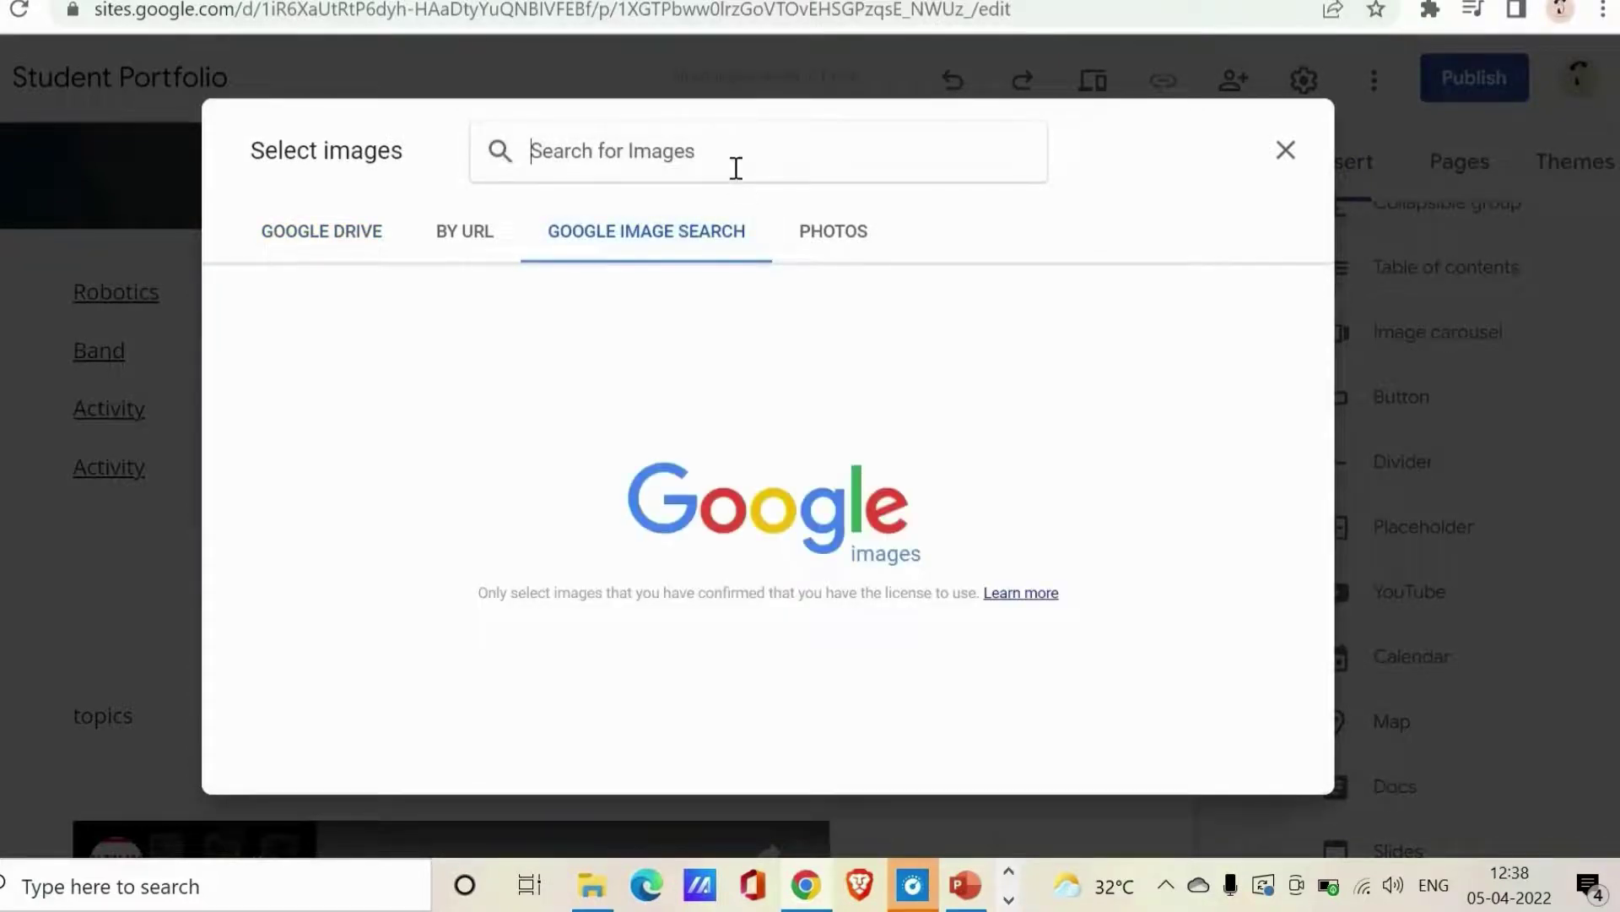
text(educat)
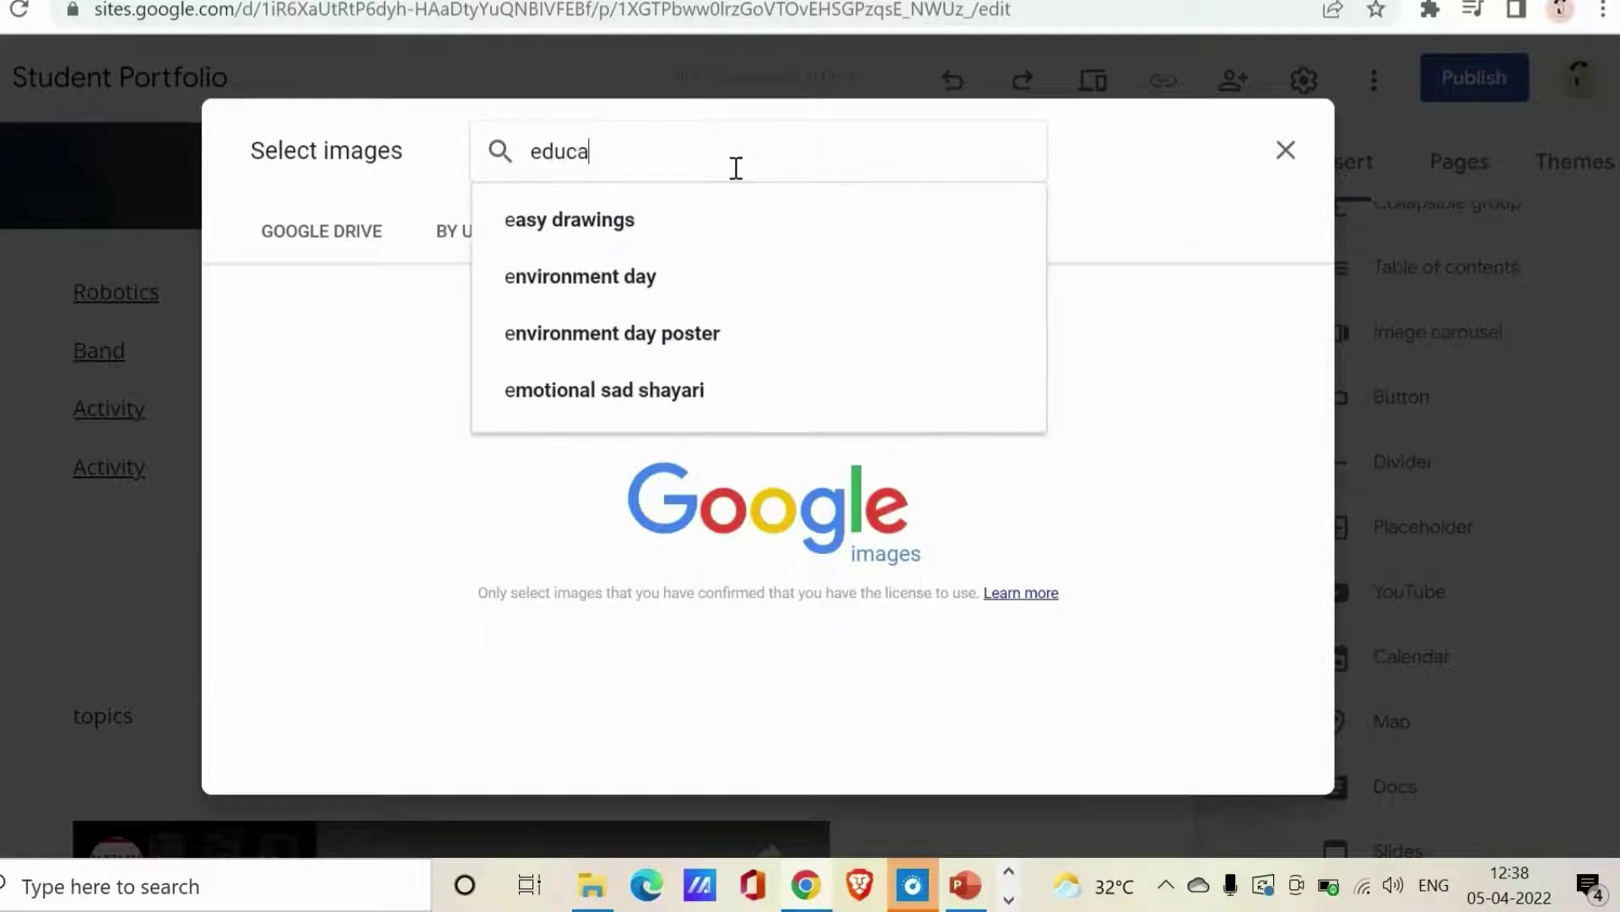
click(739, 278)
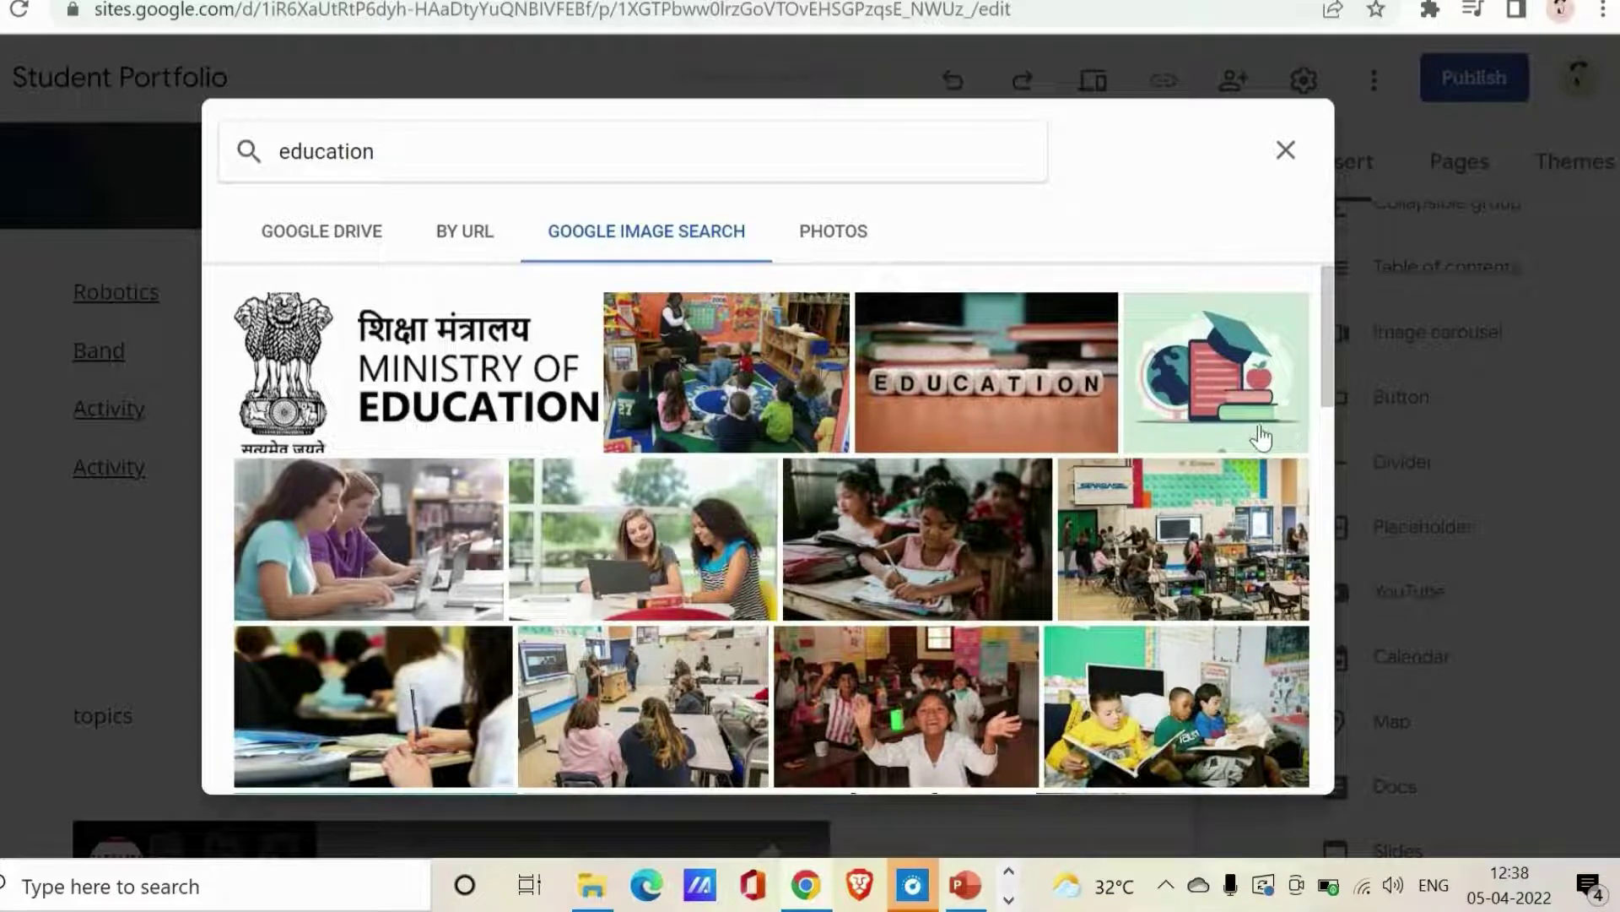
drag(1324, 339, 1329, 398)
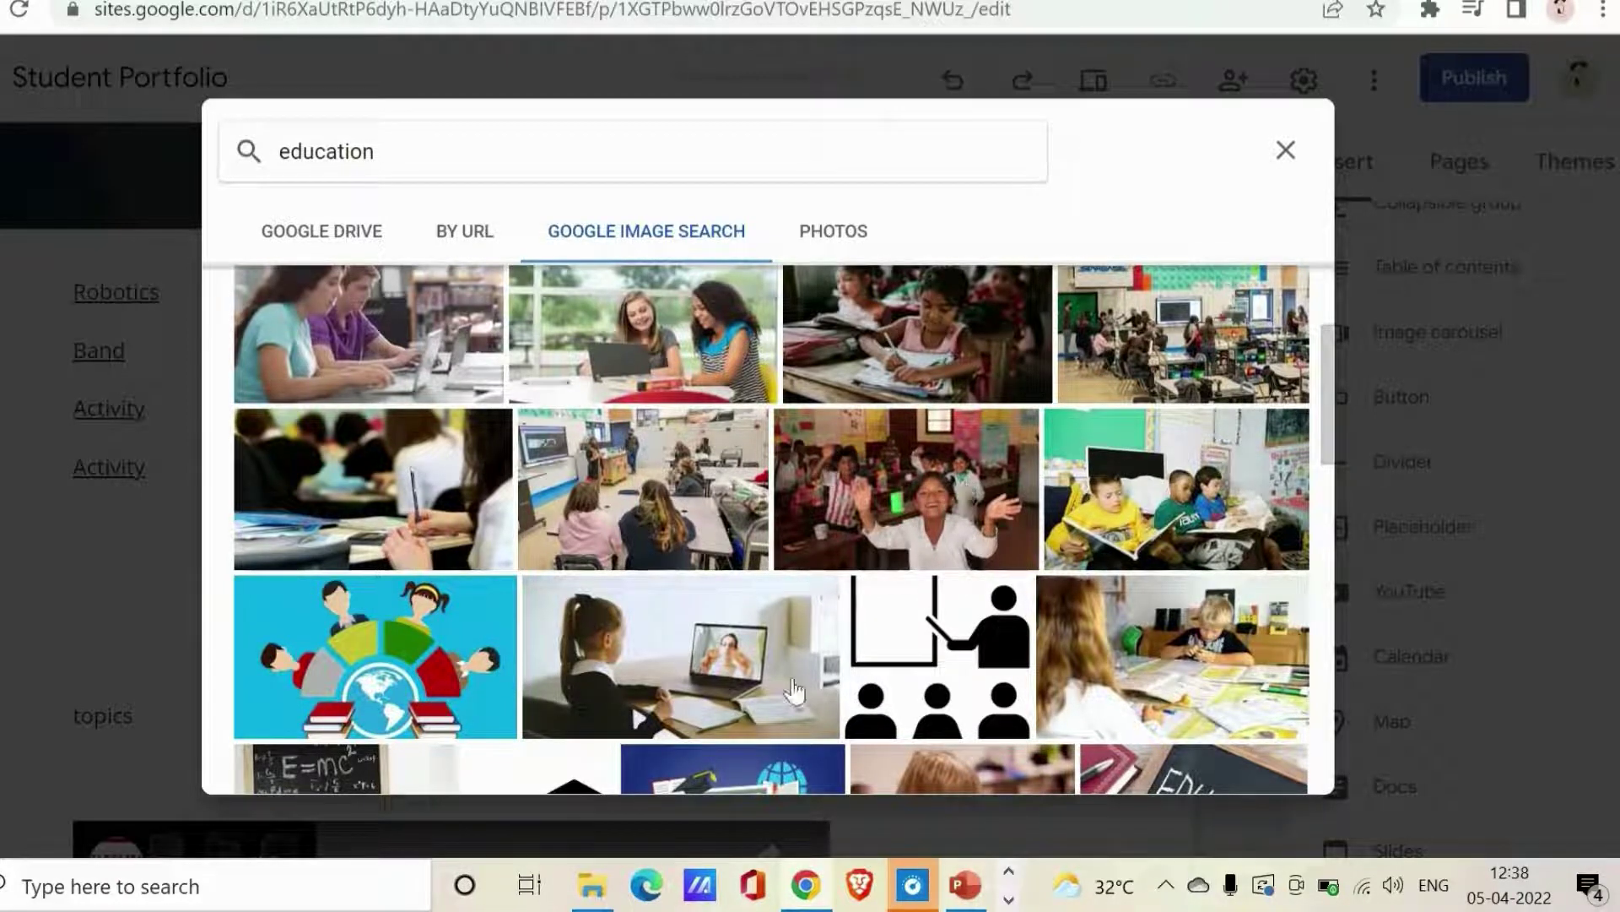
click(764, 688)
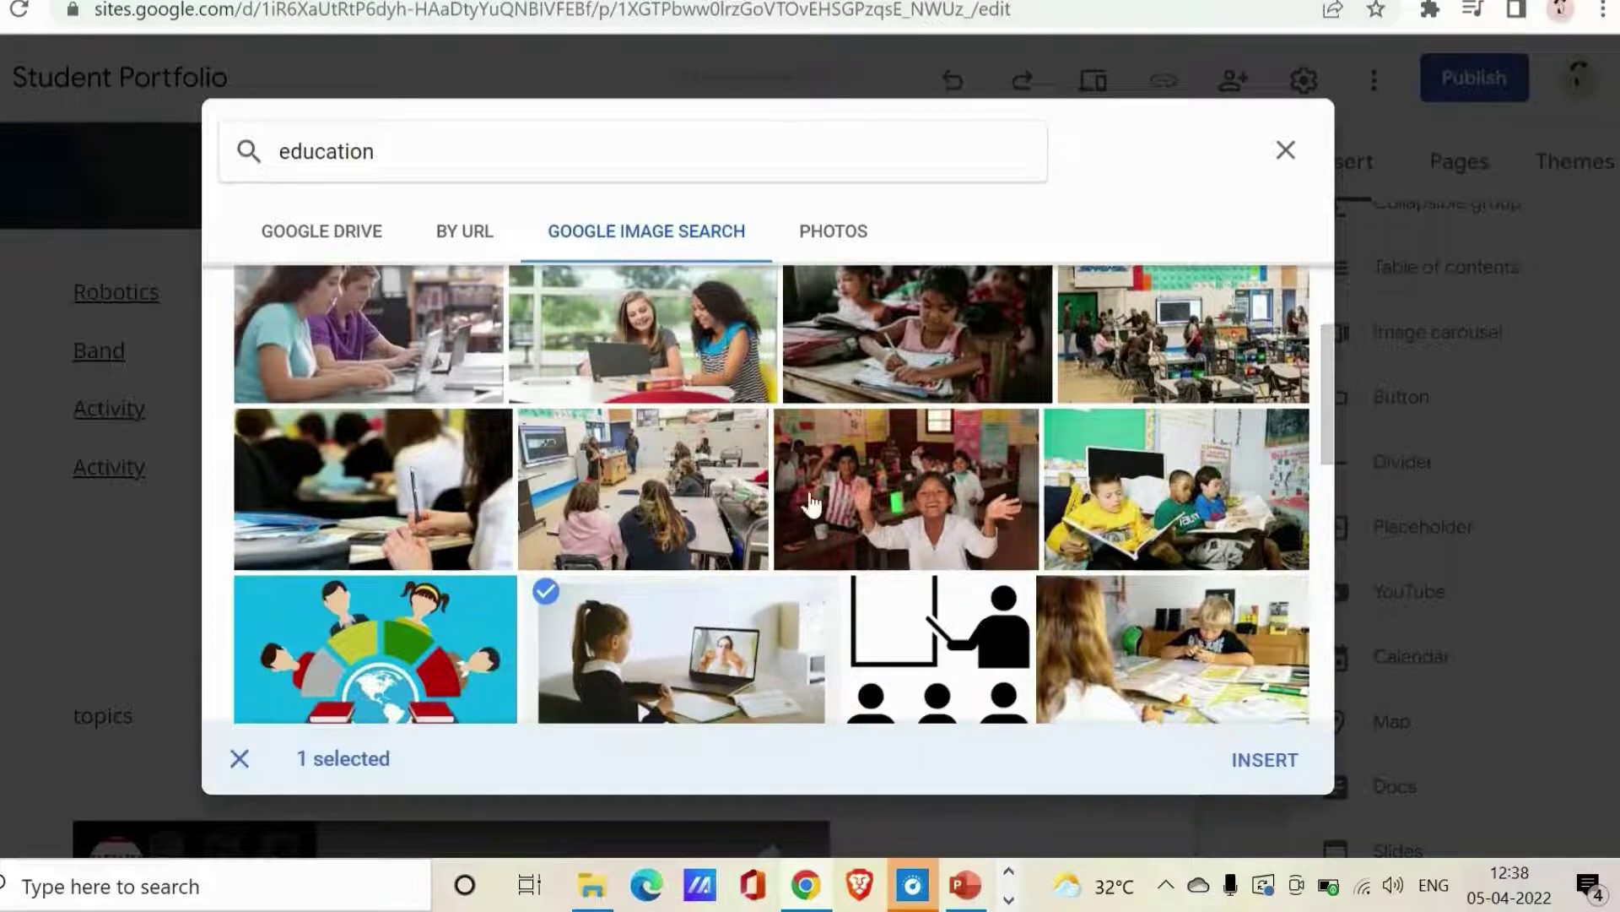
click(891, 493)
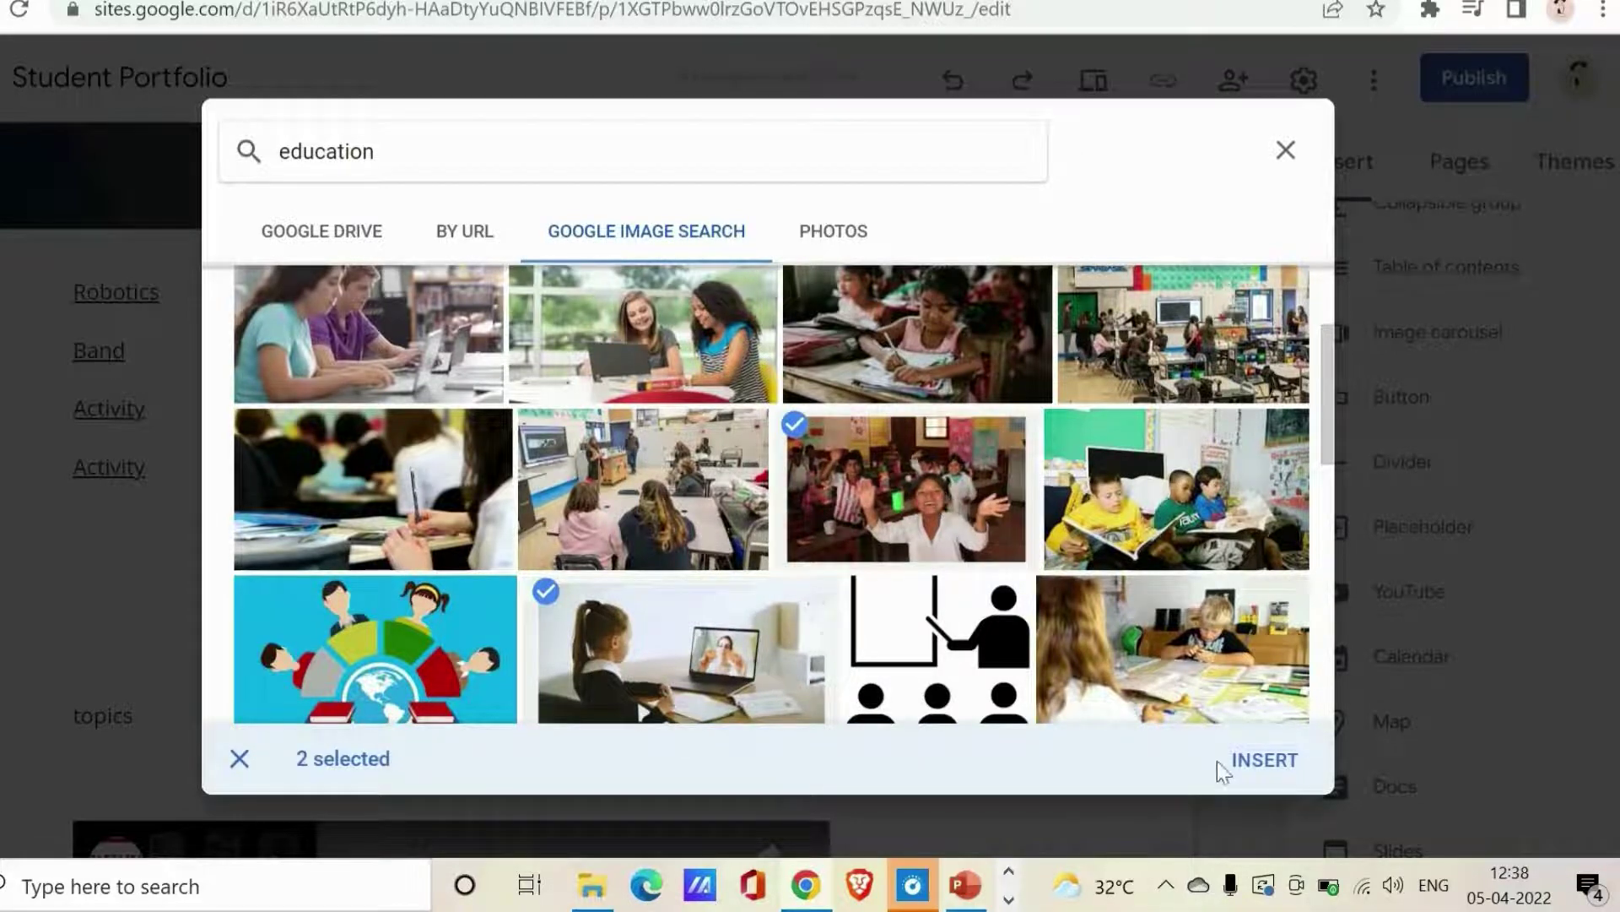
click(1256, 762)
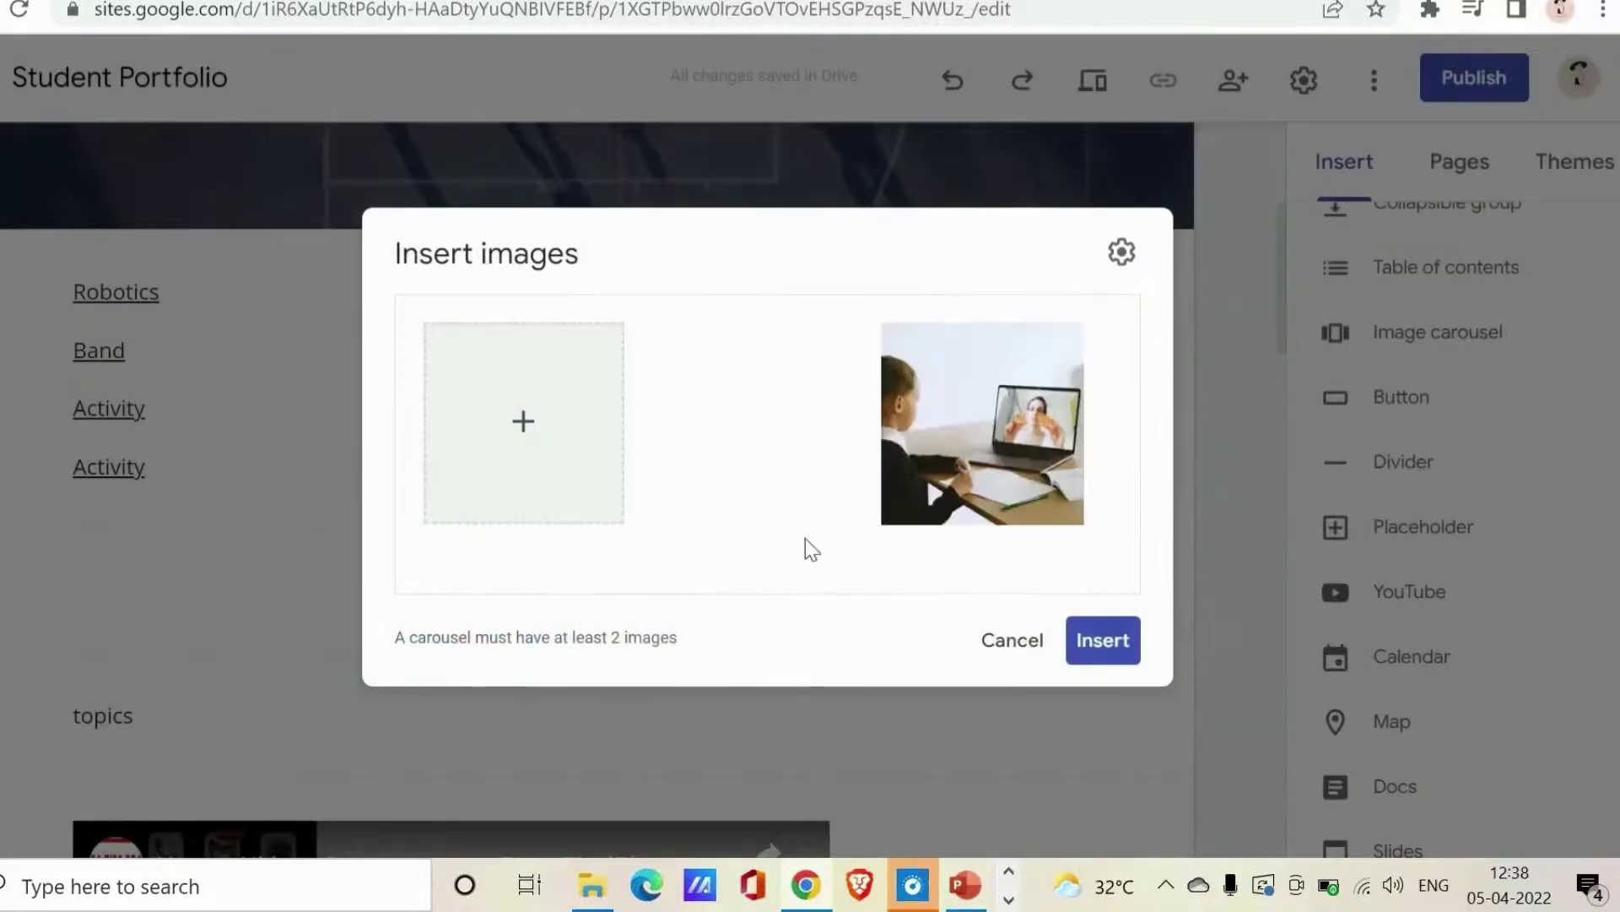
Step: Add the picture of two girls at a laptop from an "education" Google image search and insert the image carousel
click(508, 447)
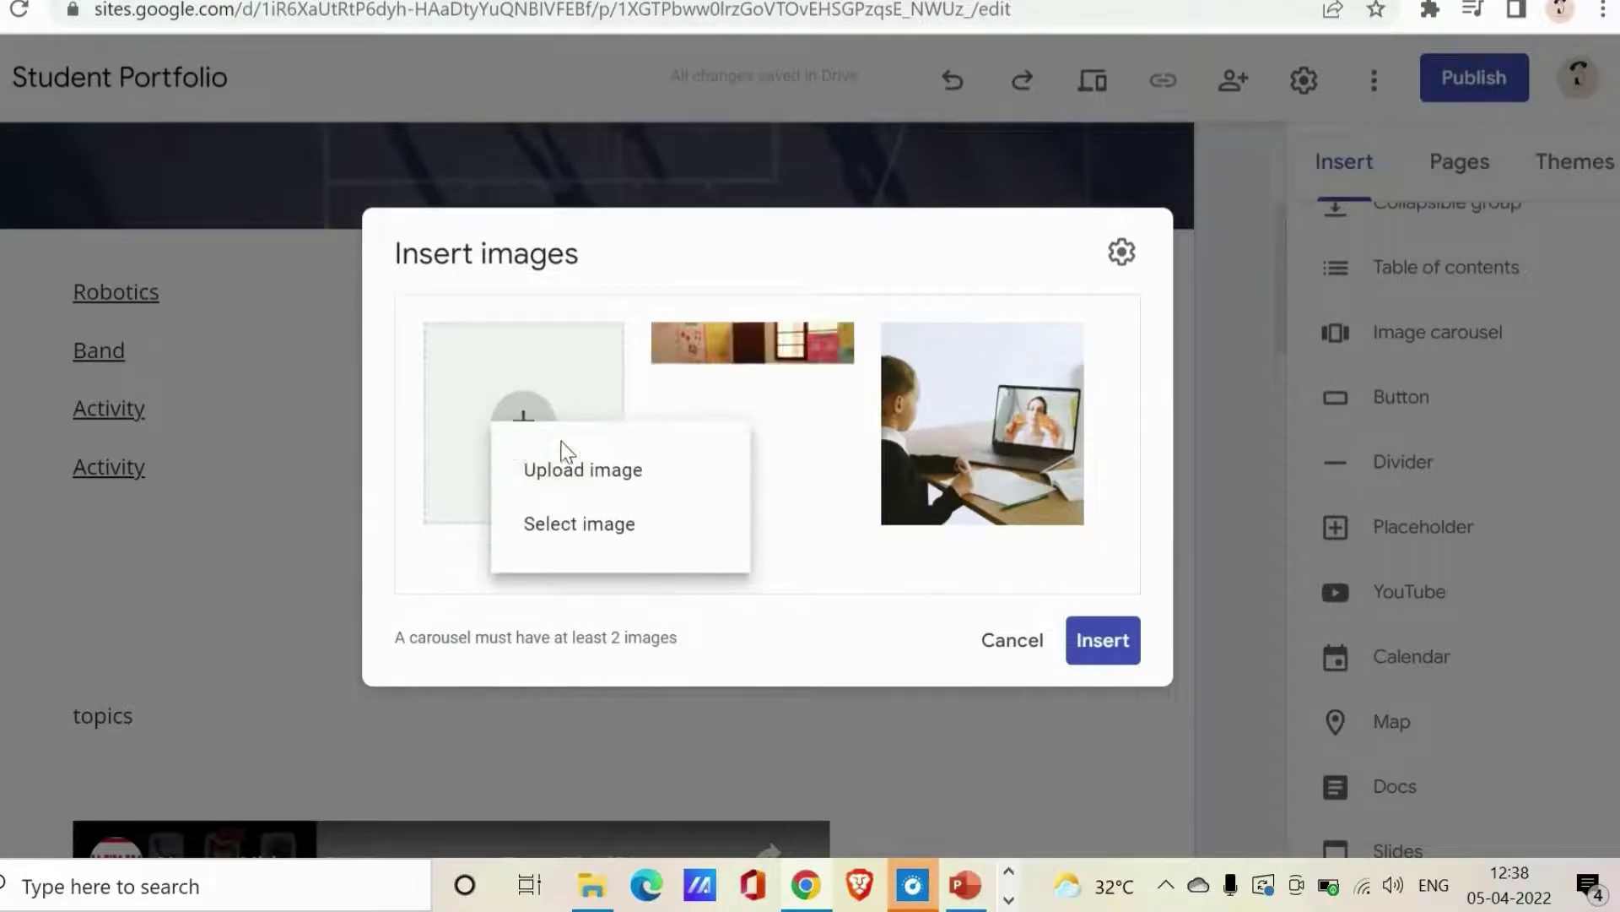
click(607, 531)
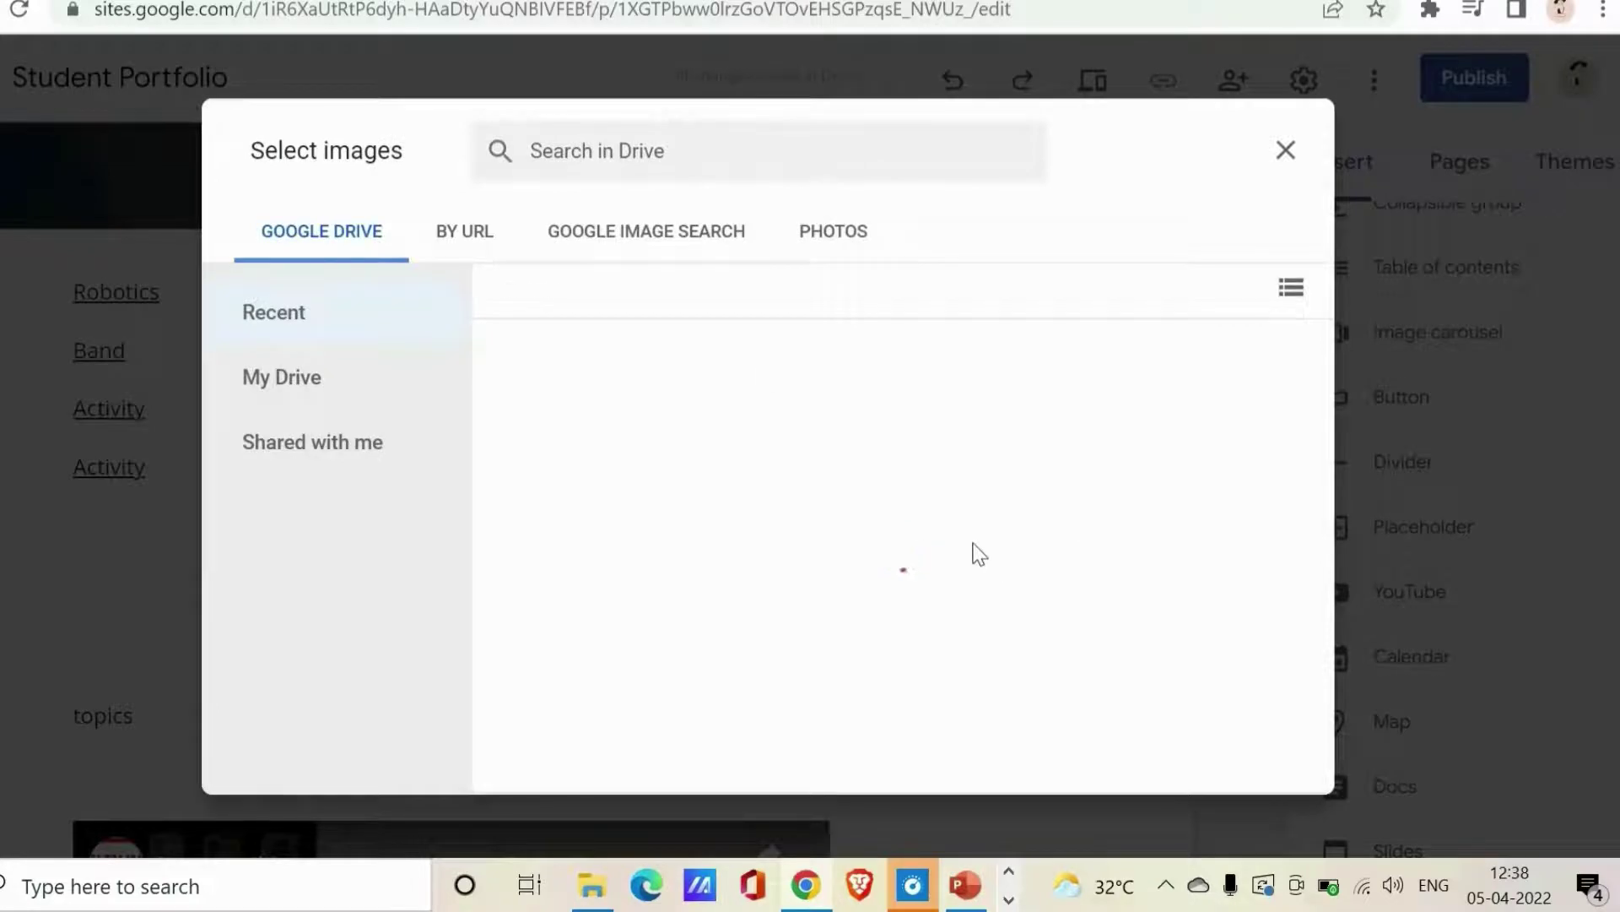
click(659, 249)
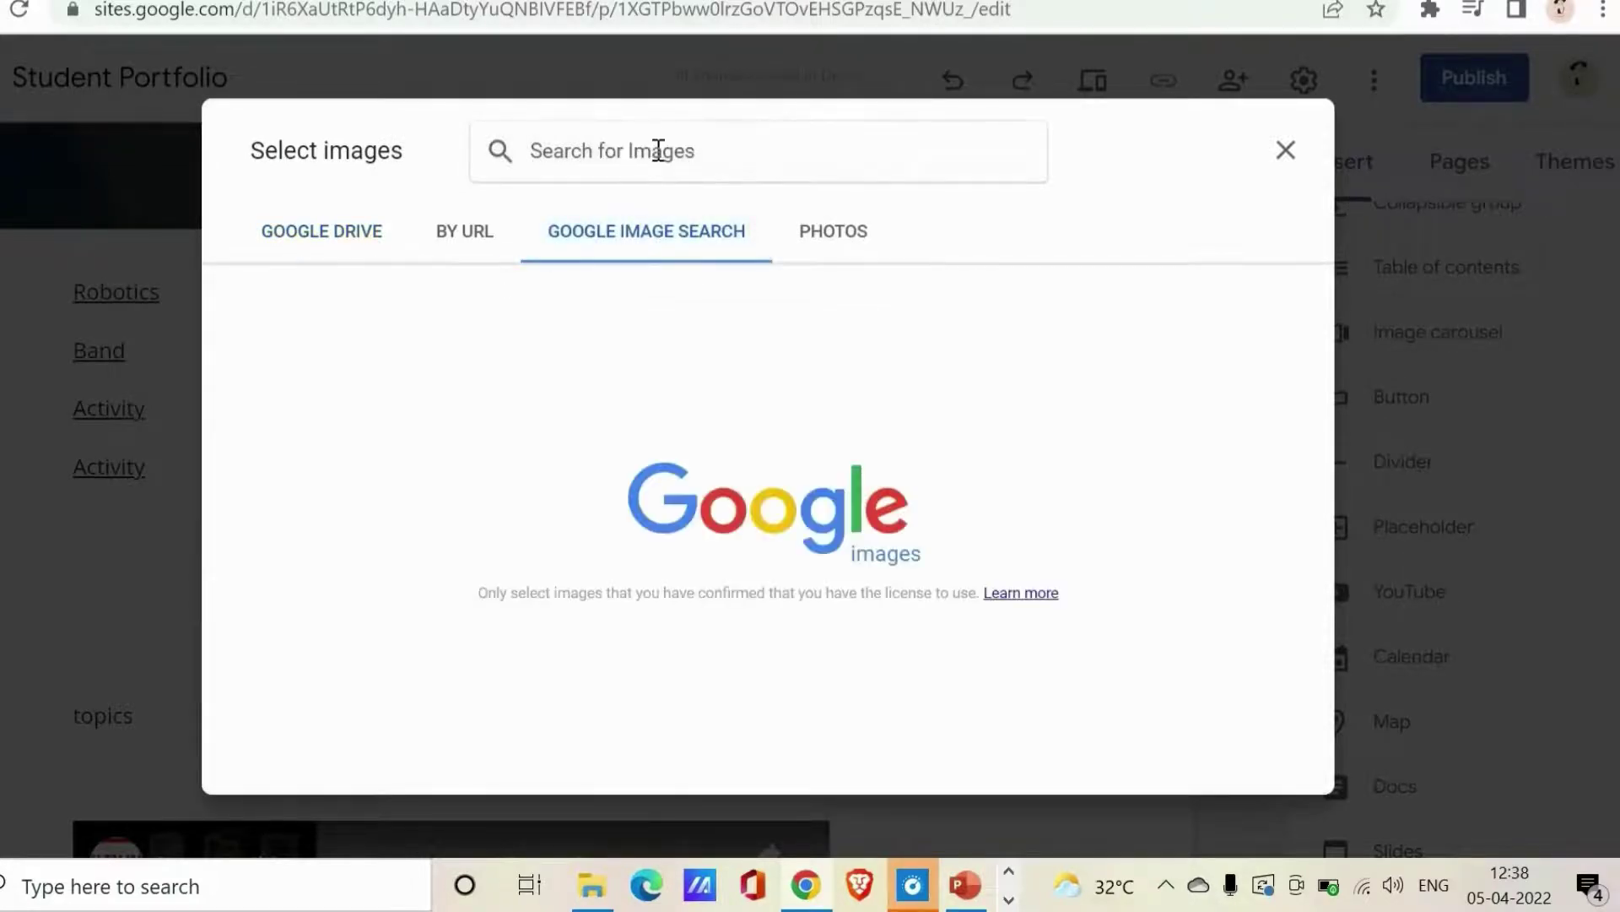
text(edu)
key(Down)
key(Down)
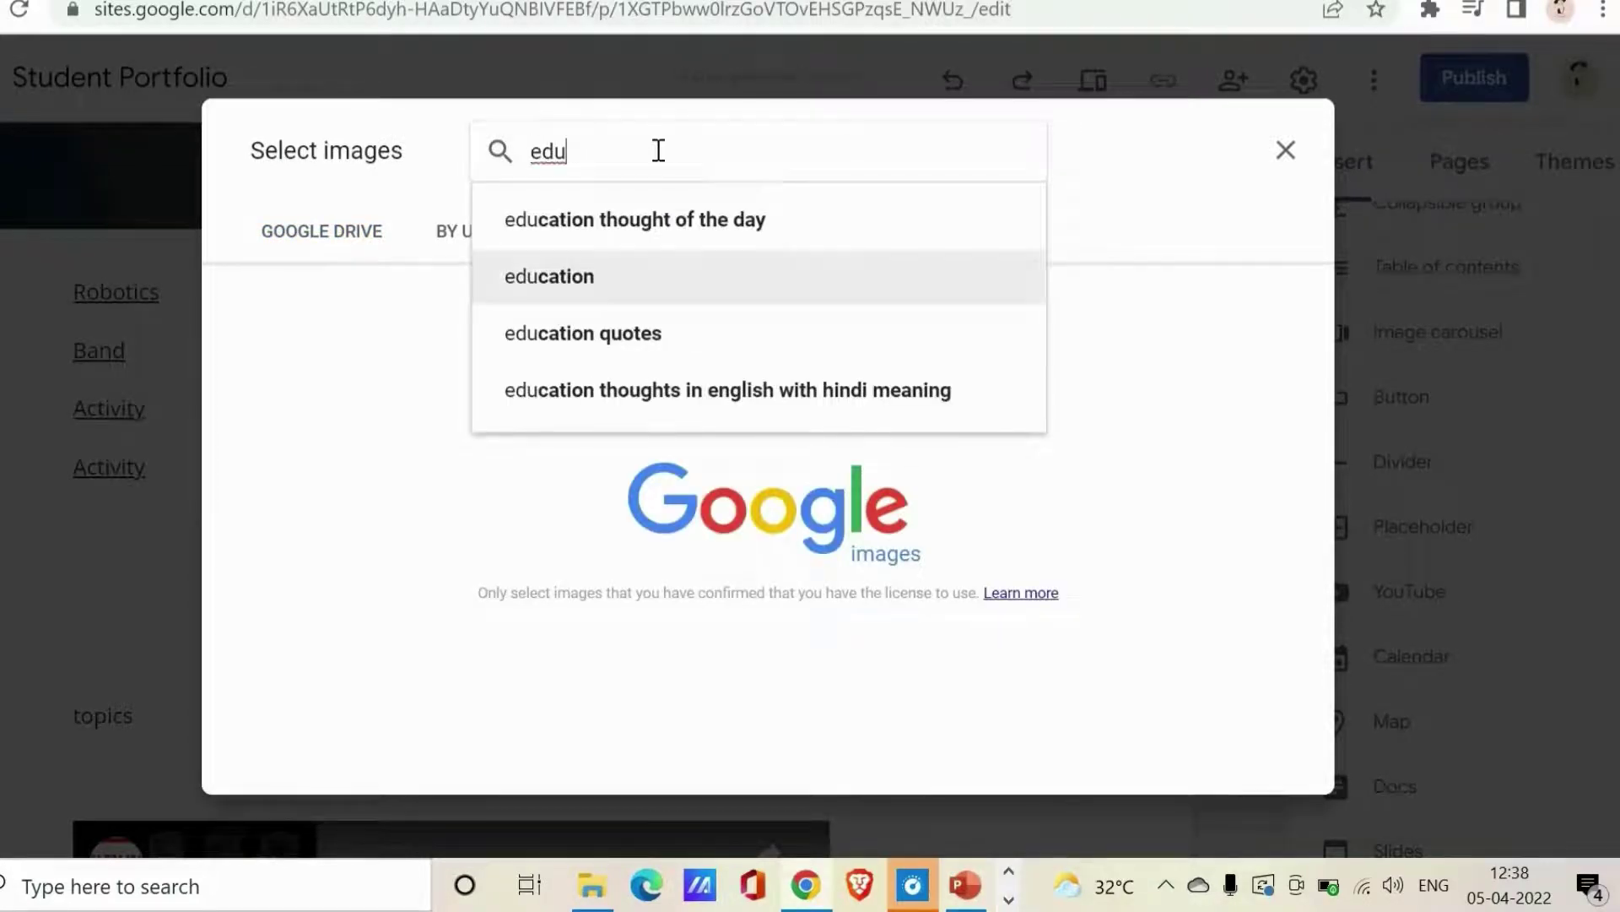
key(Return)
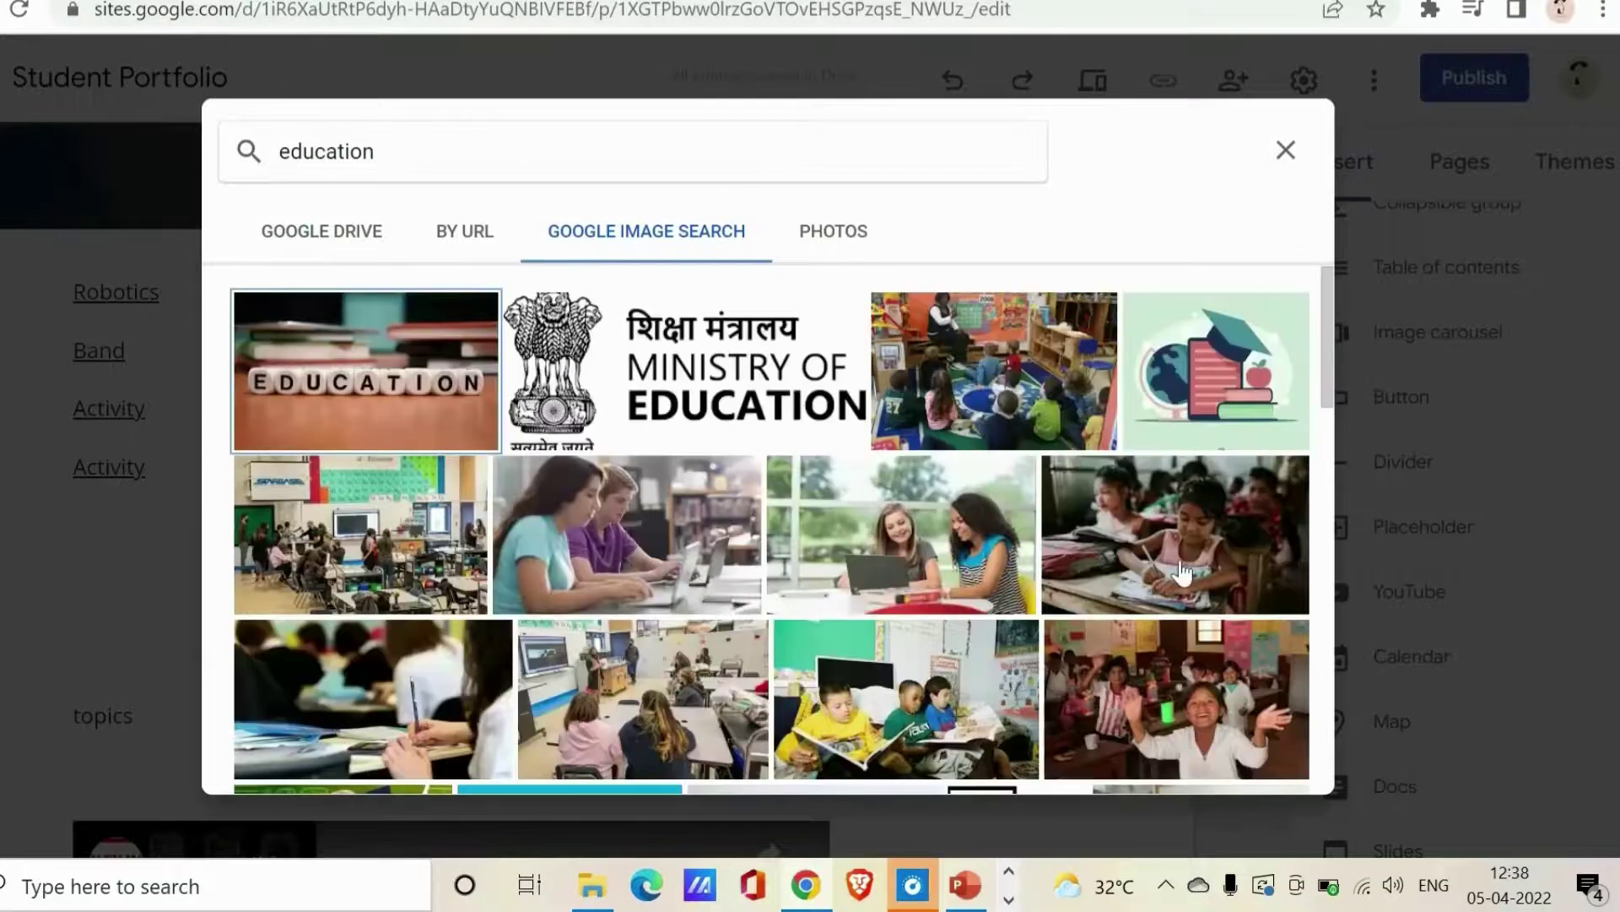
click(965, 557)
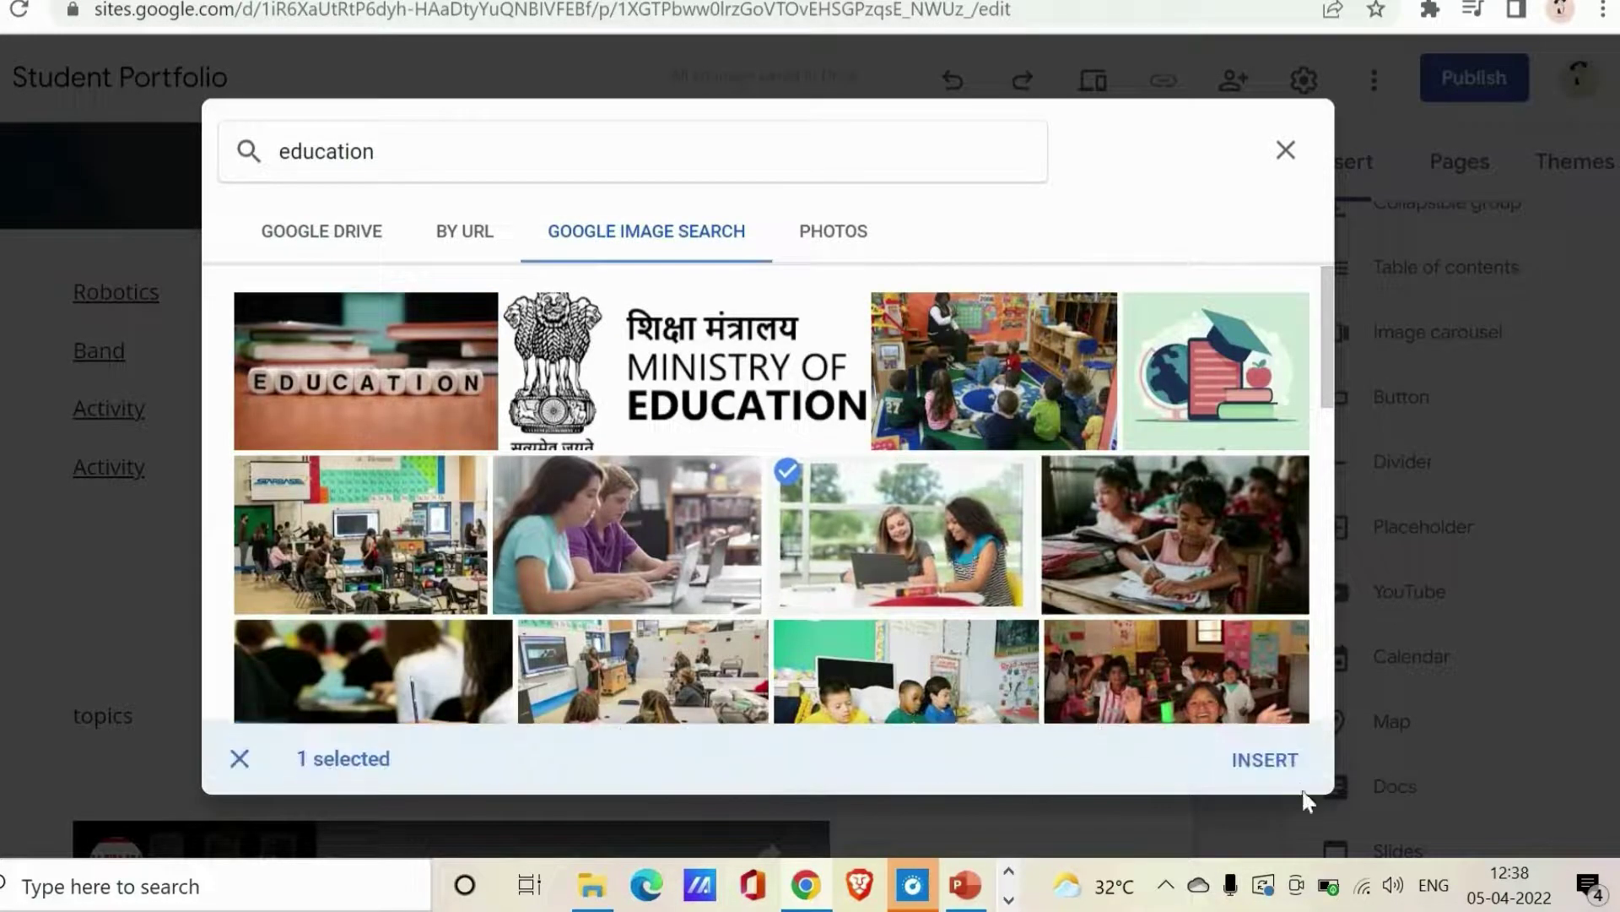
click(1260, 763)
click(1106, 643)
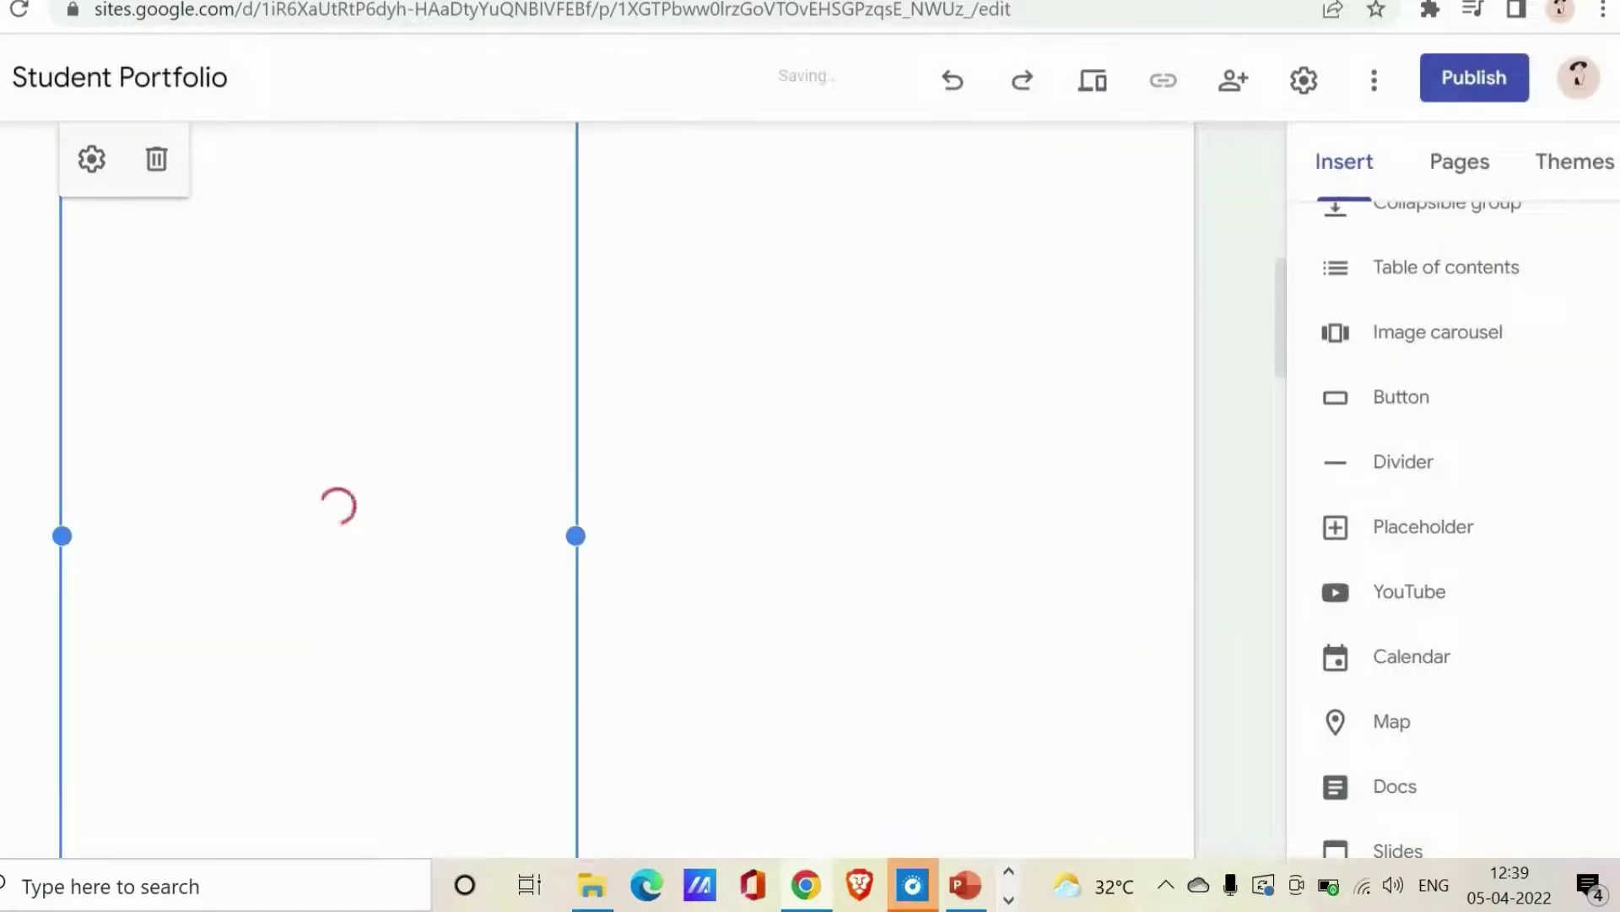
Step: Insert a button named "enroll now" that links to the site's Classes page
scroll(1452, 523, up, 3)
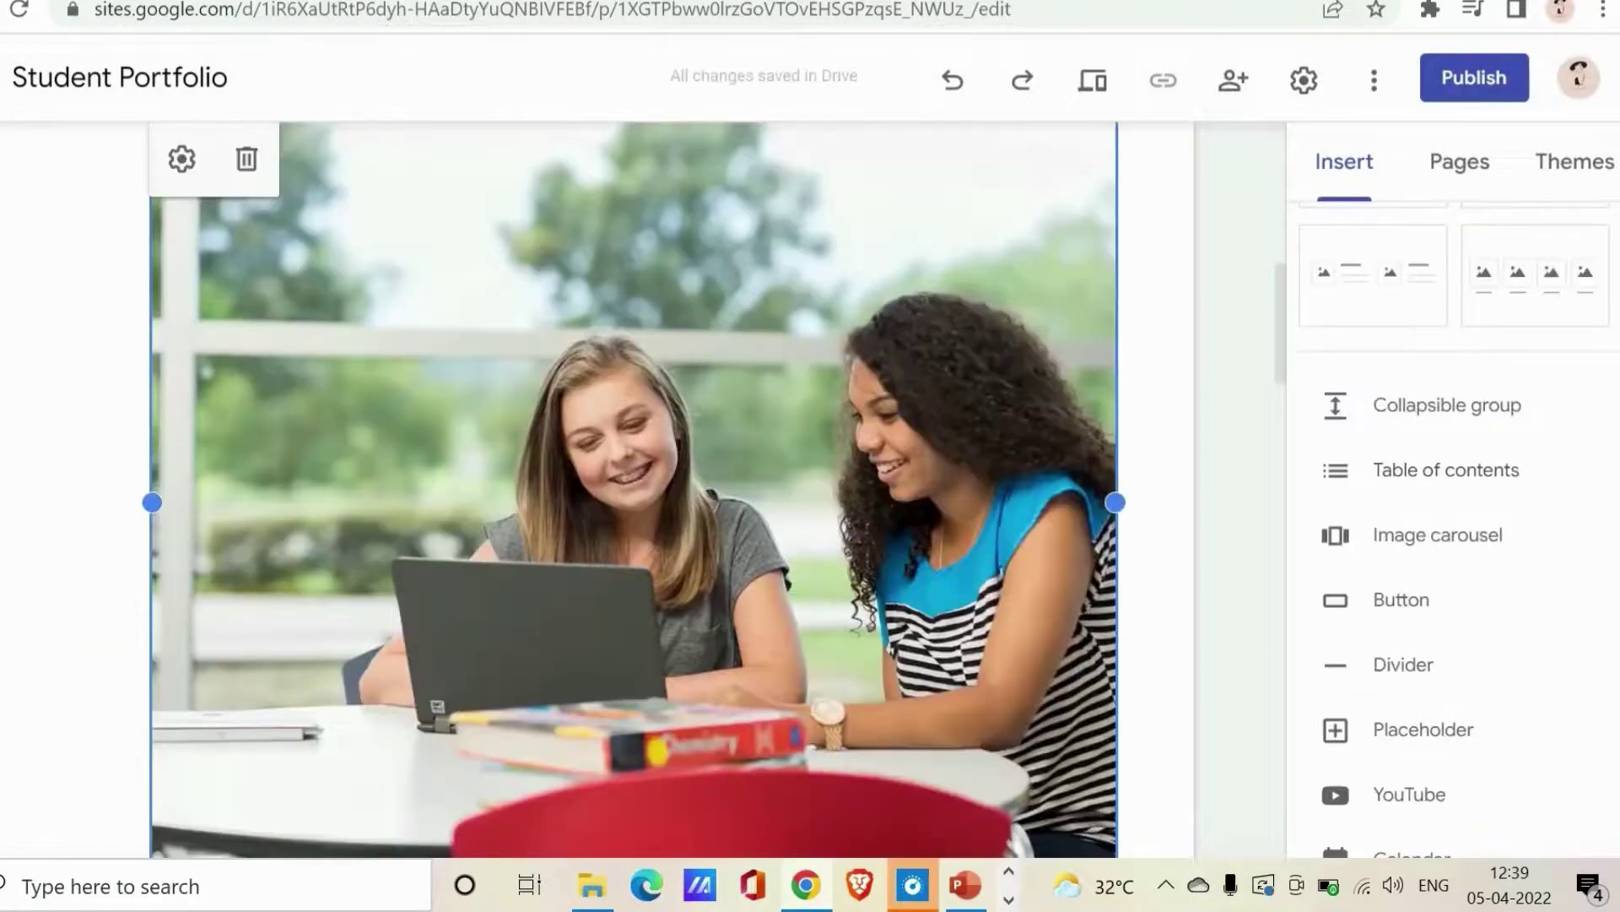
scroll(1451, 523, down, 2)
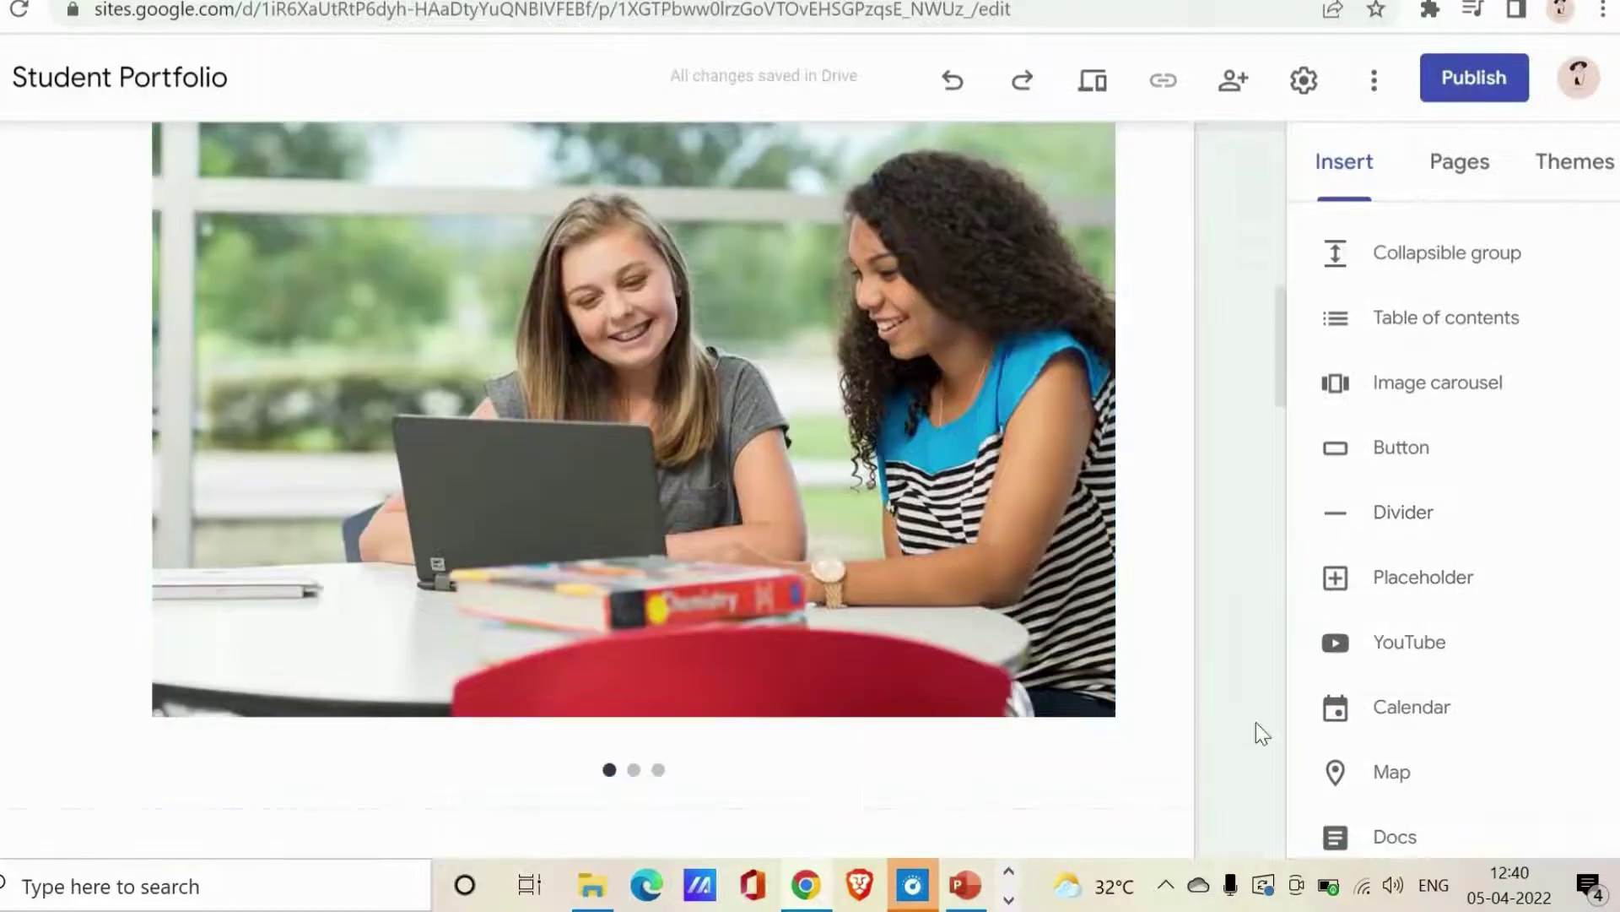
click(1385, 469)
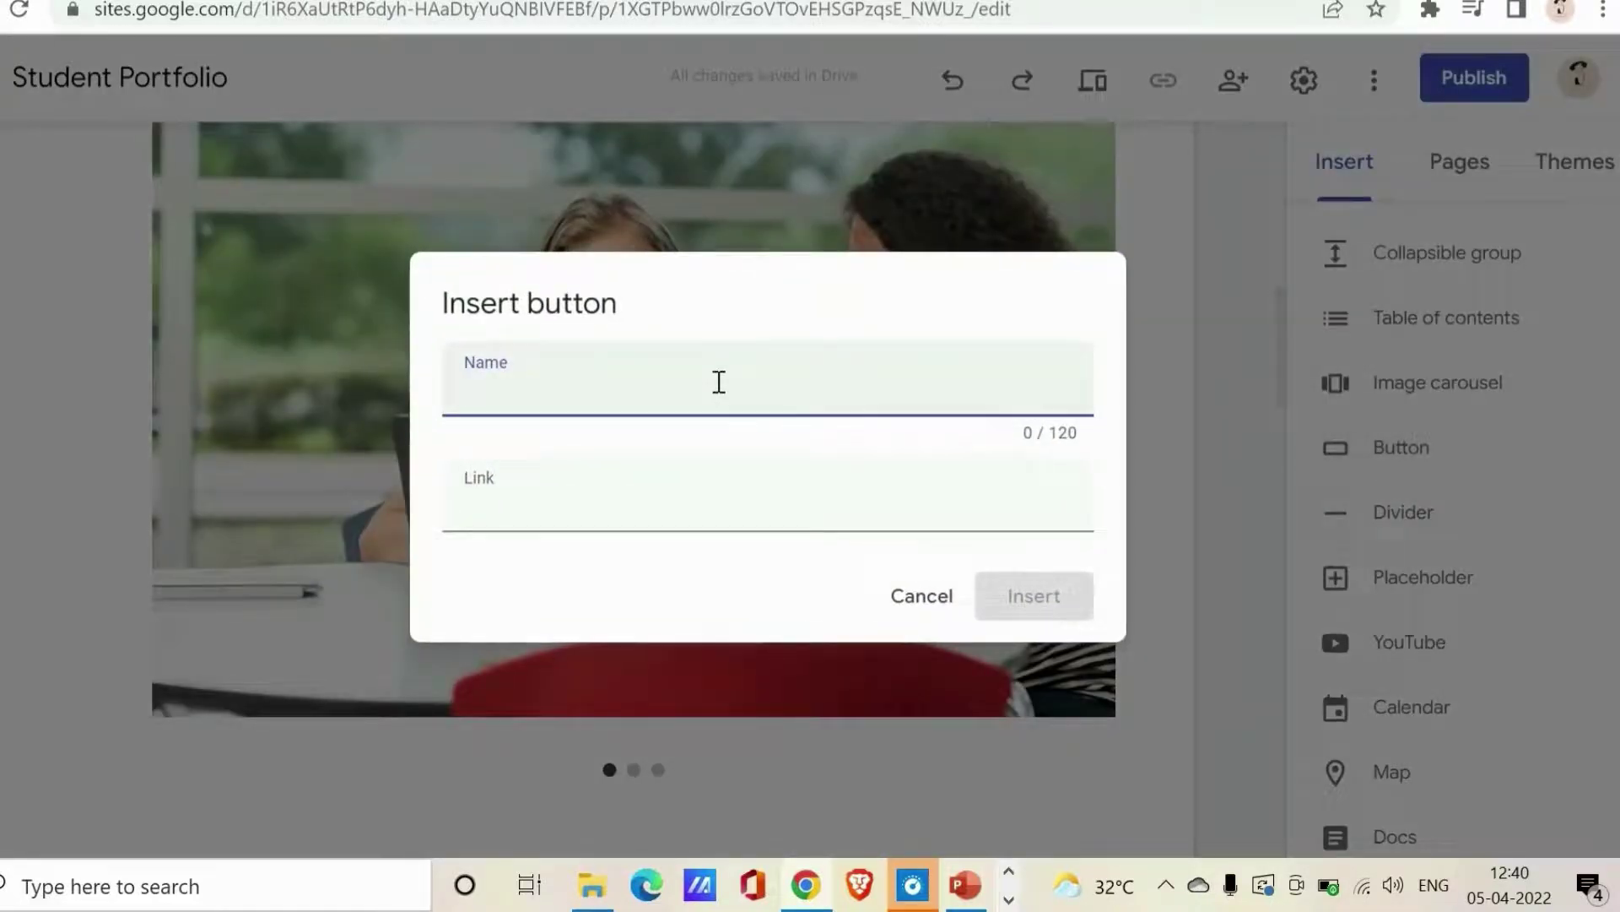
text(e)
key(BackSpace)
text(enroll now)
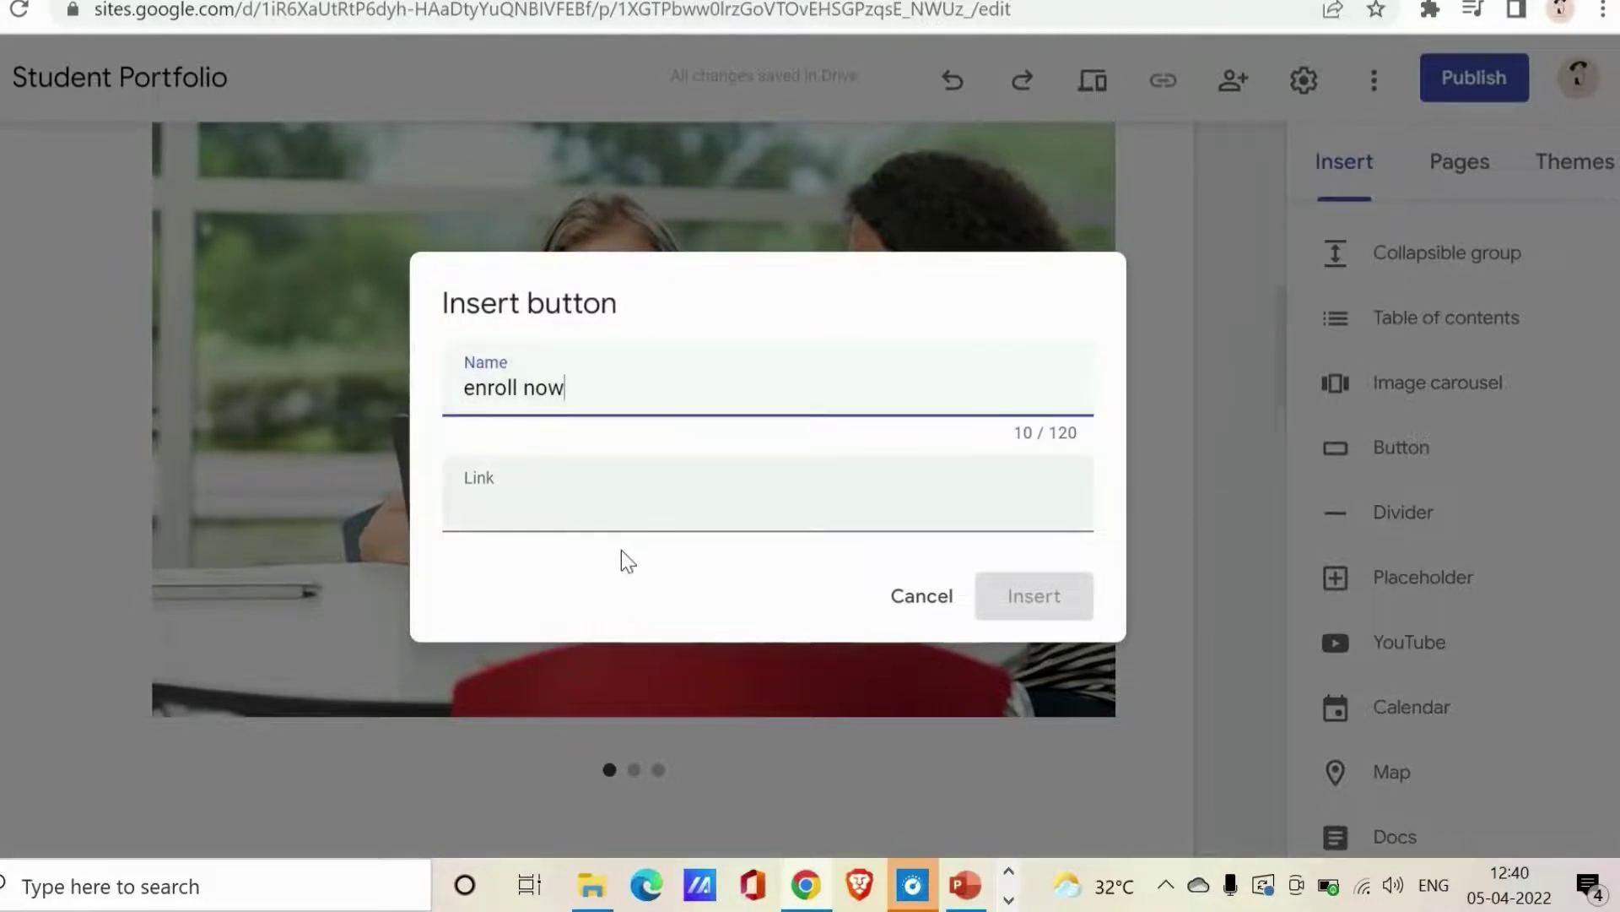
click(652, 505)
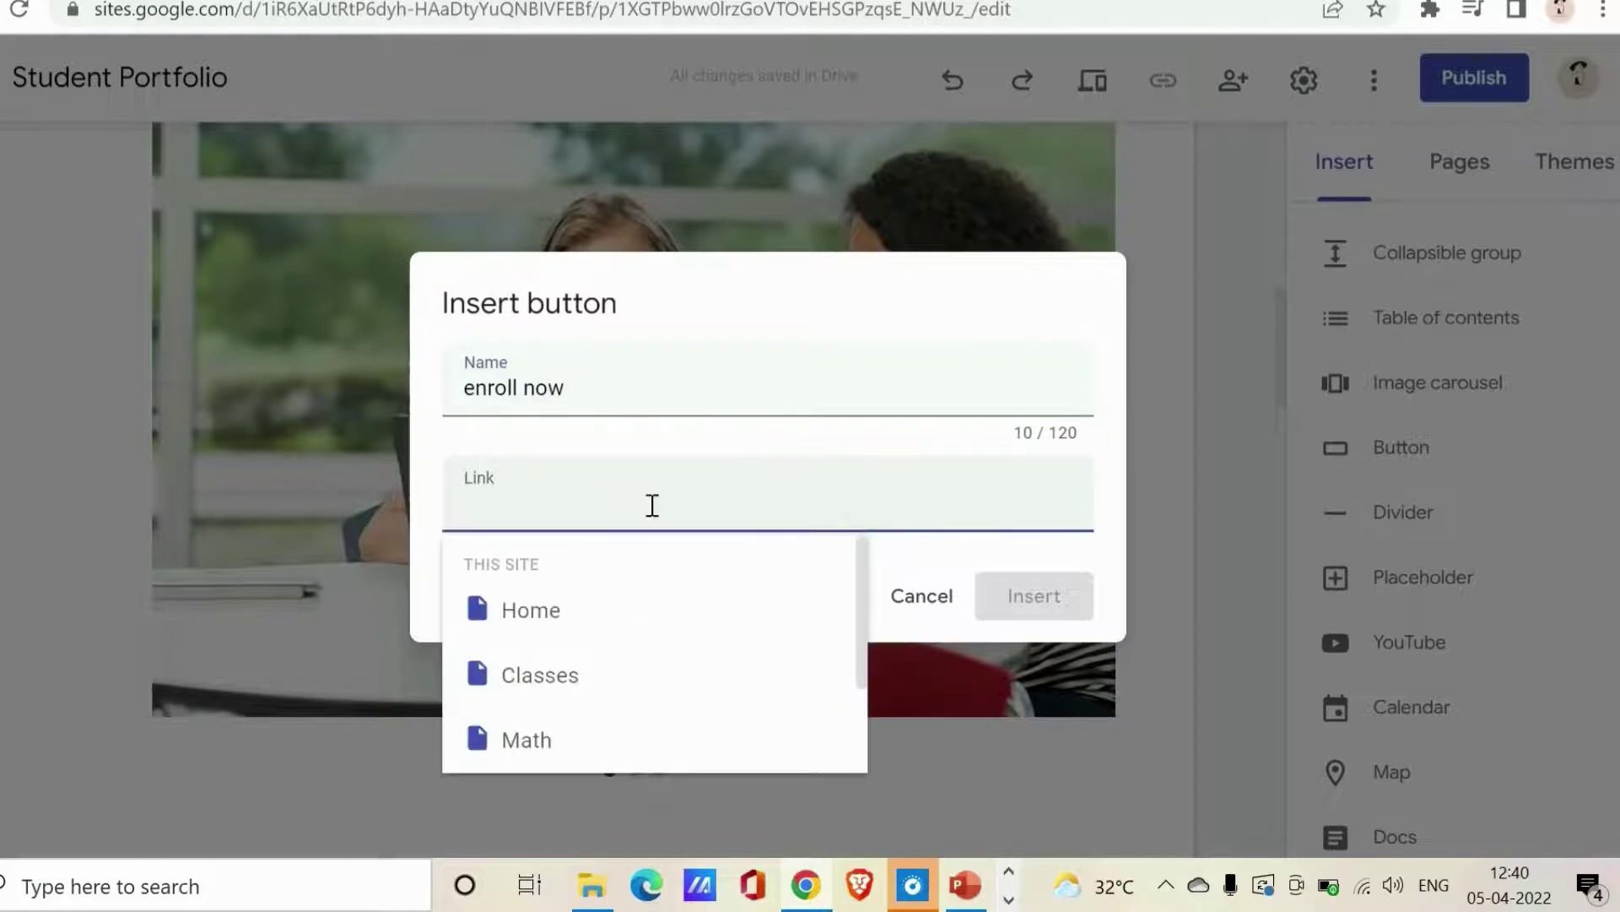
click(774, 671)
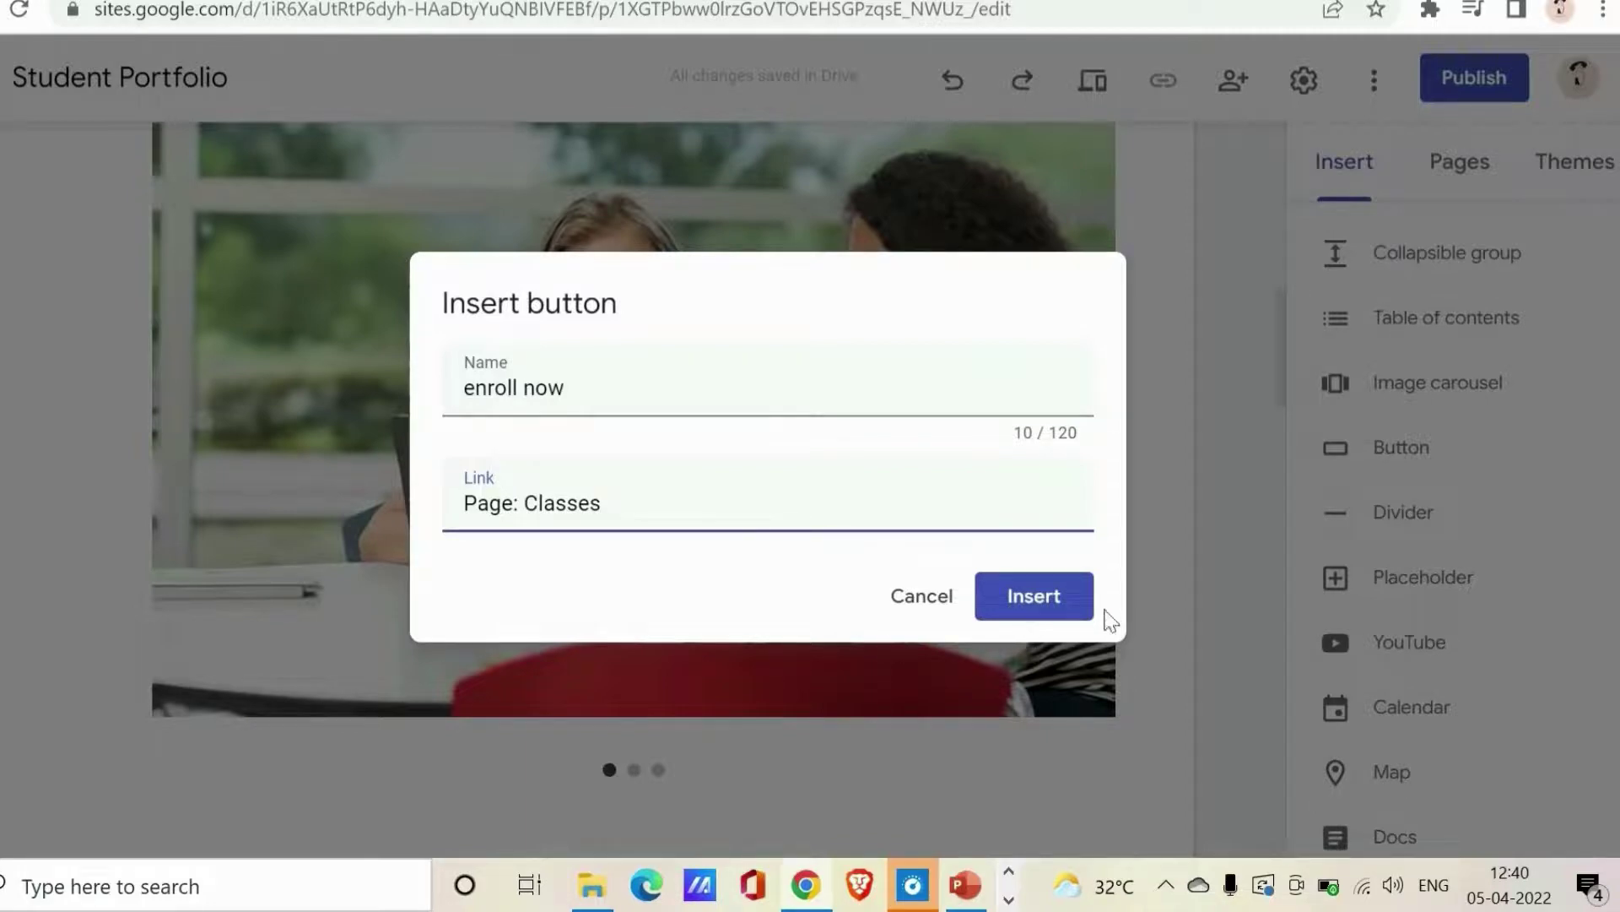
click(1047, 623)
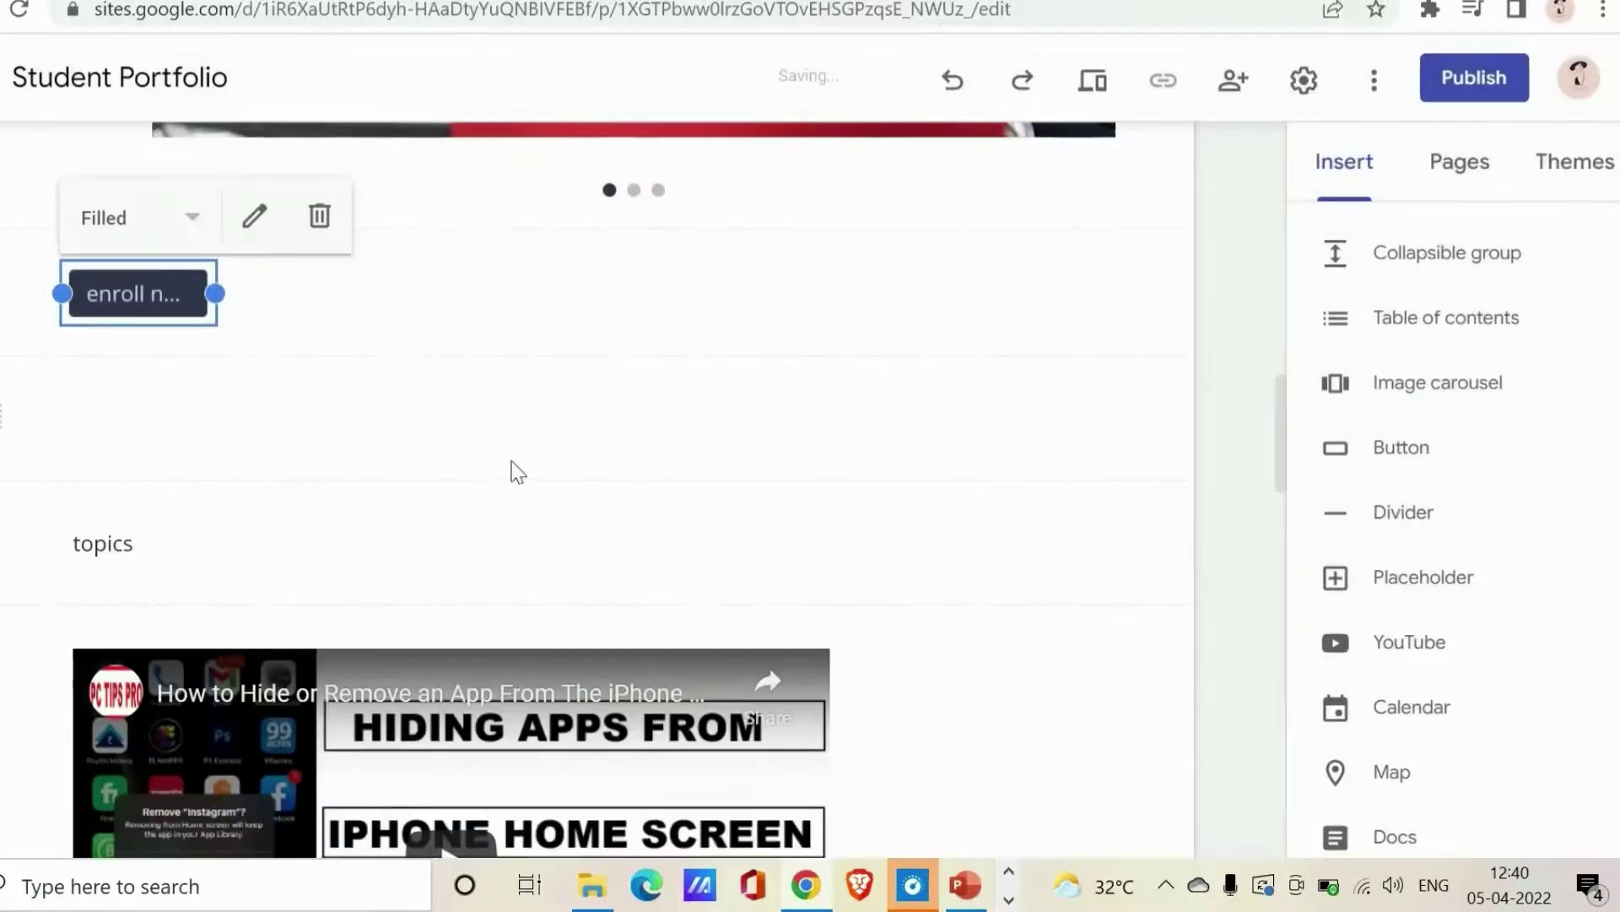
Step: Widen the enroll now button to about double its width so the full label fits
click(413, 467)
click(139, 296)
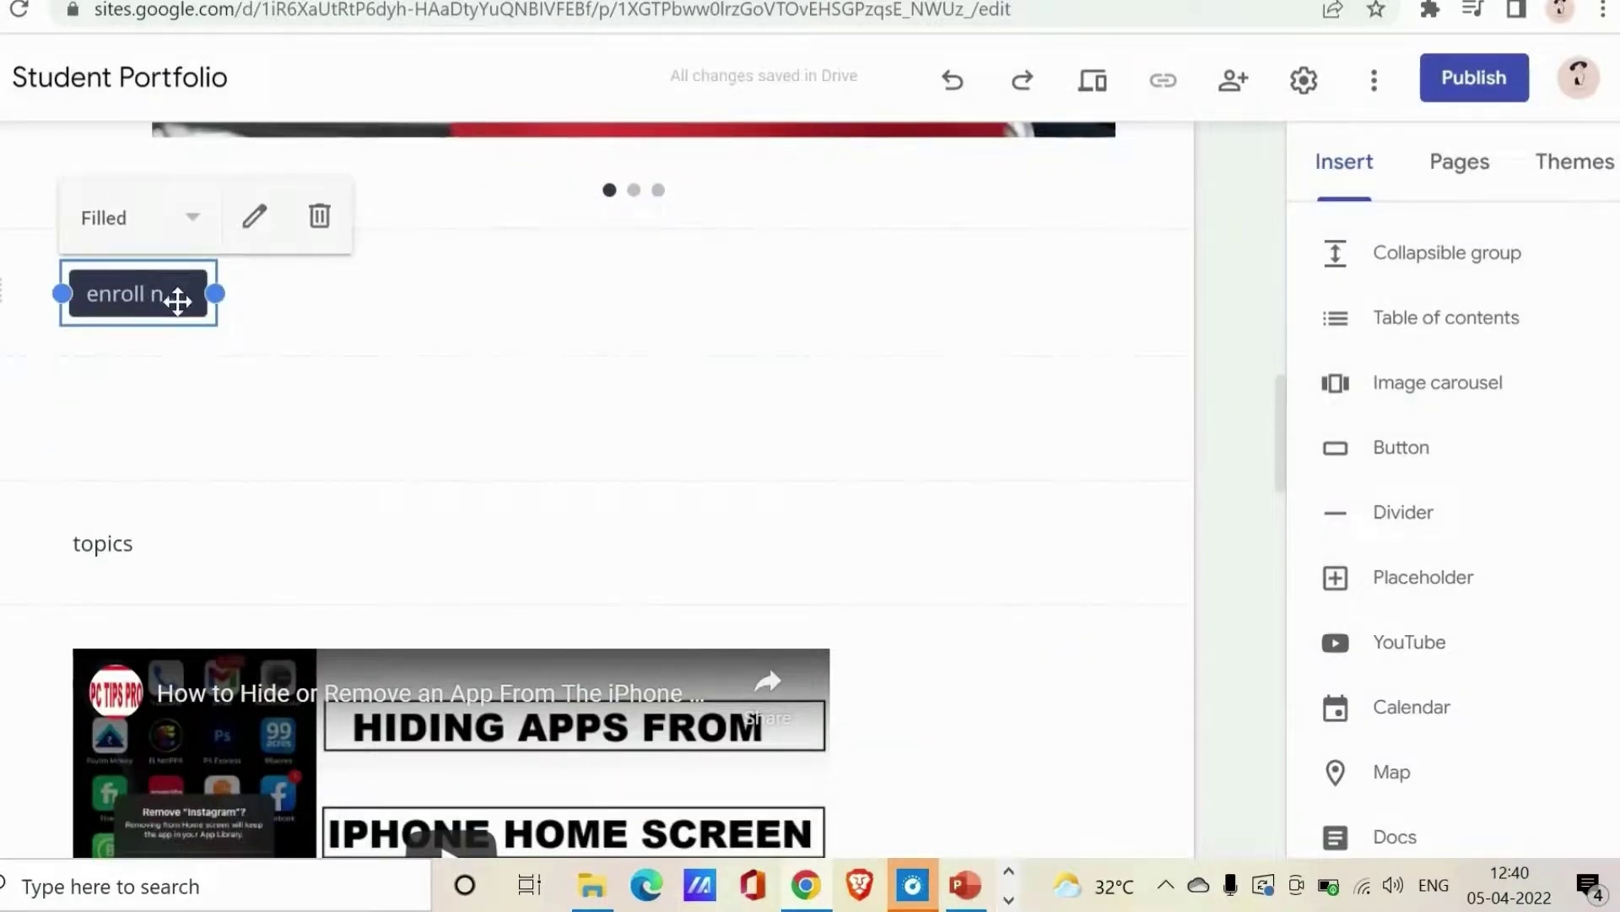
drag(215, 293, 395, 297)
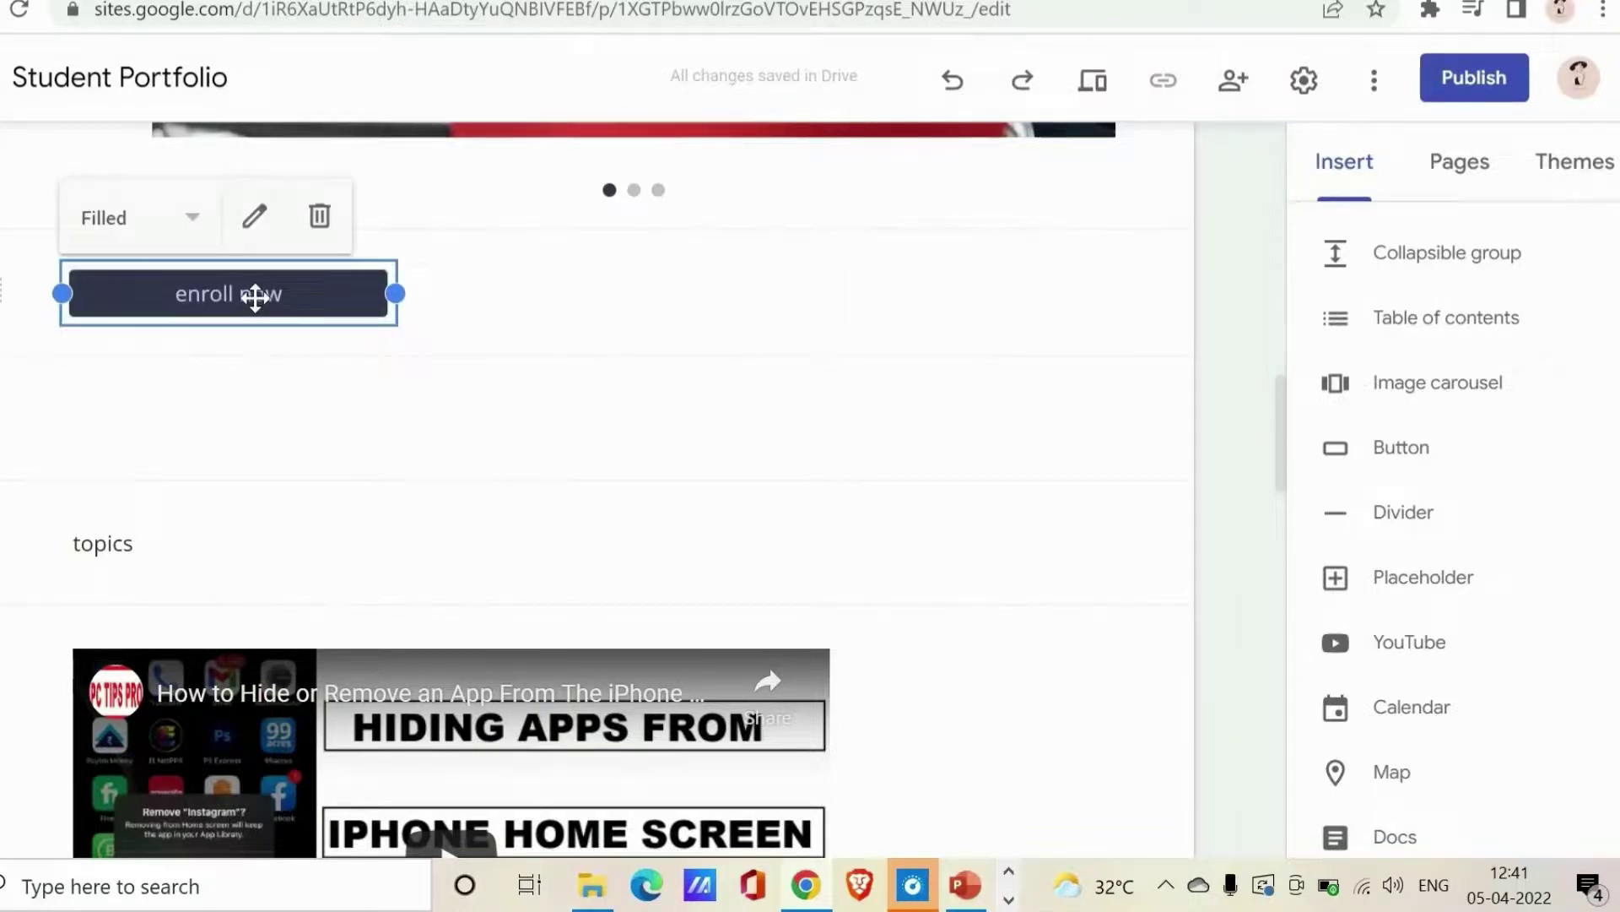
click(438, 339)
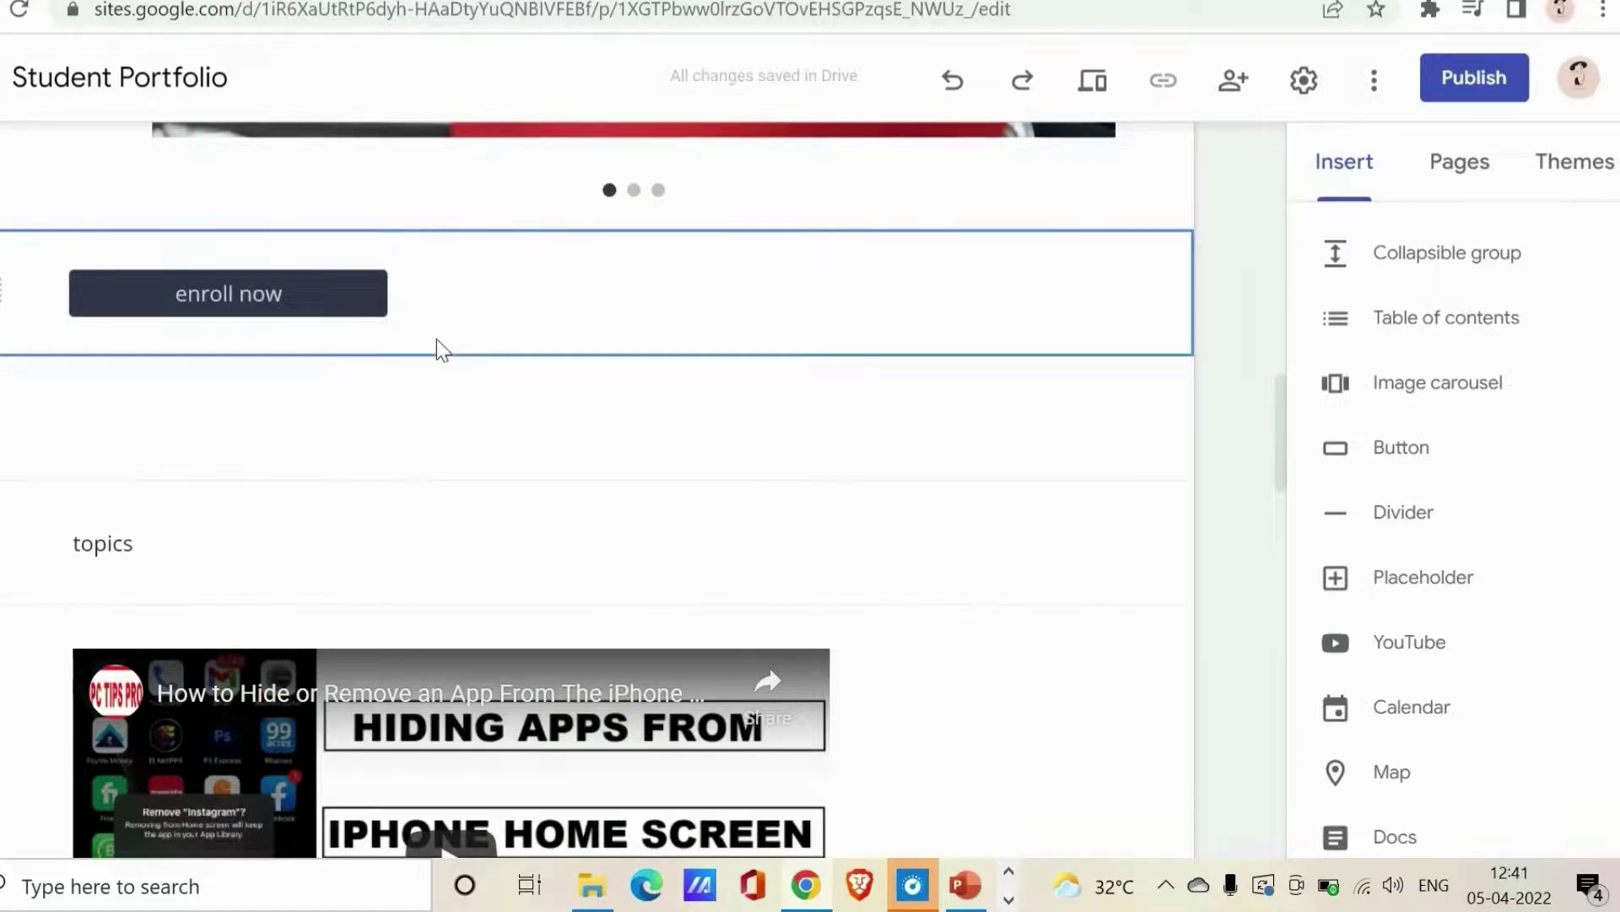
click(289, 293)
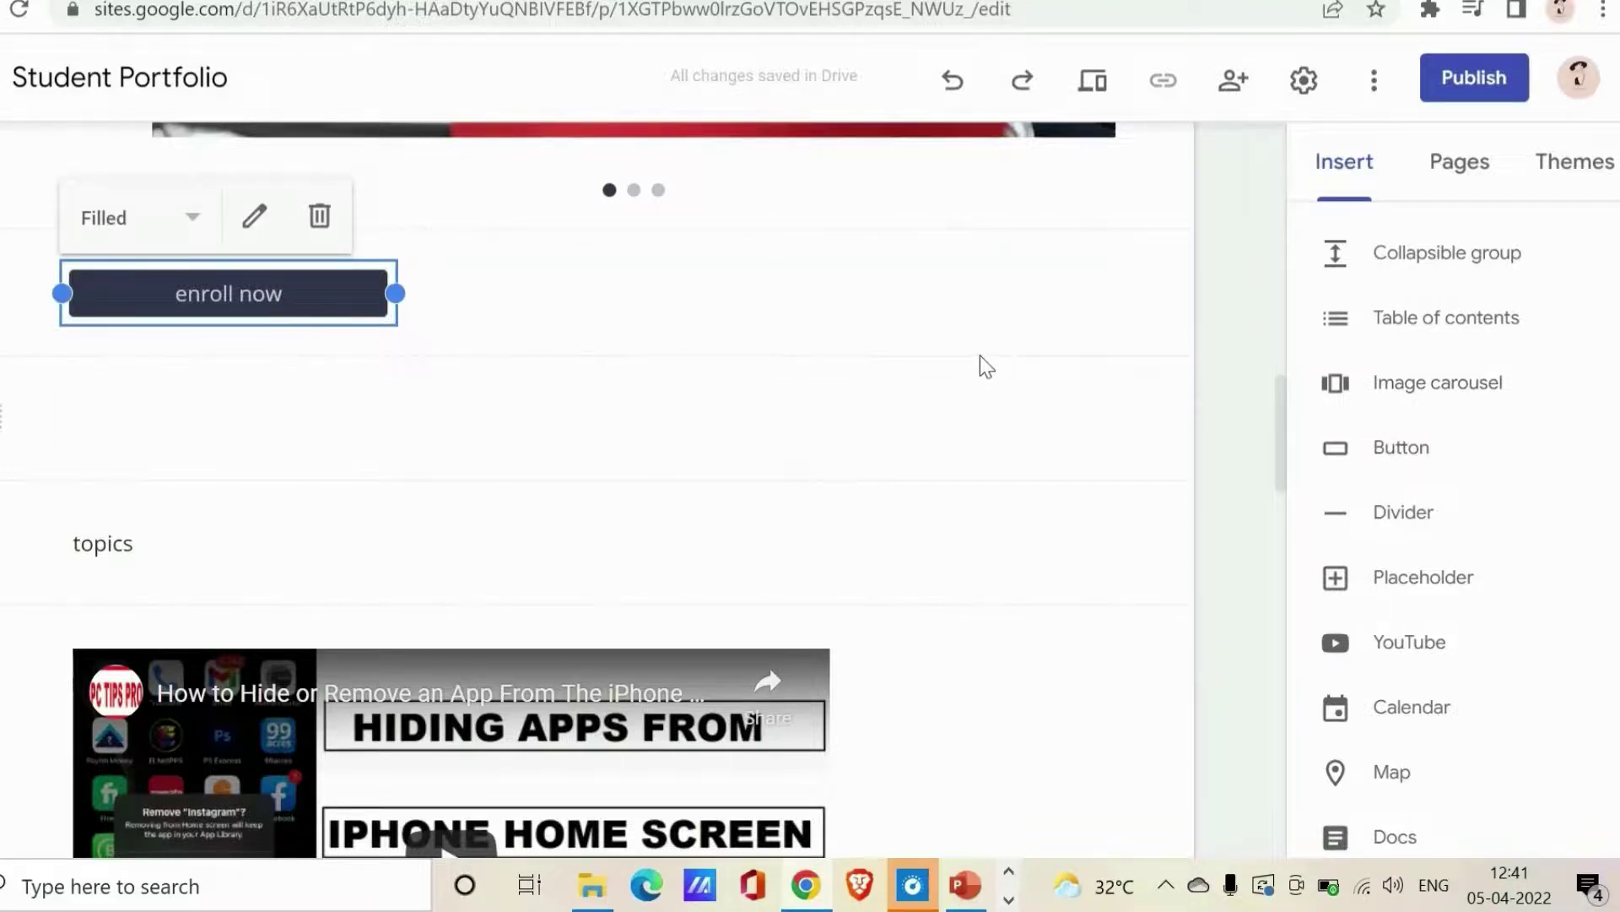
click(1279, 477)
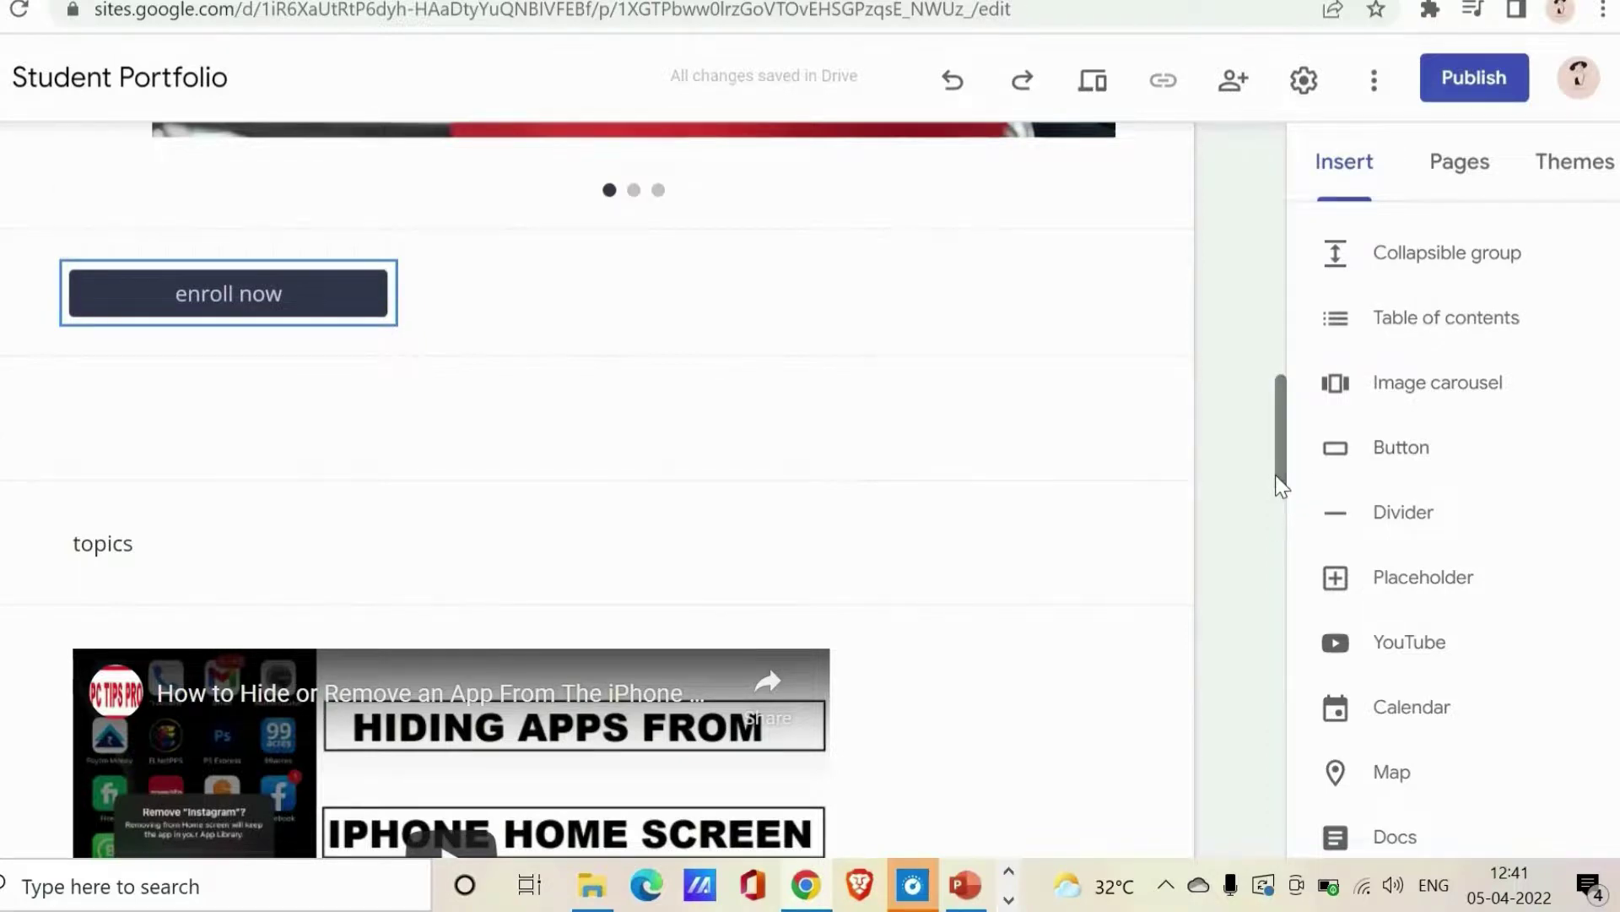
Step: Insert a divider line below the enroll now button
click(1416, 516)
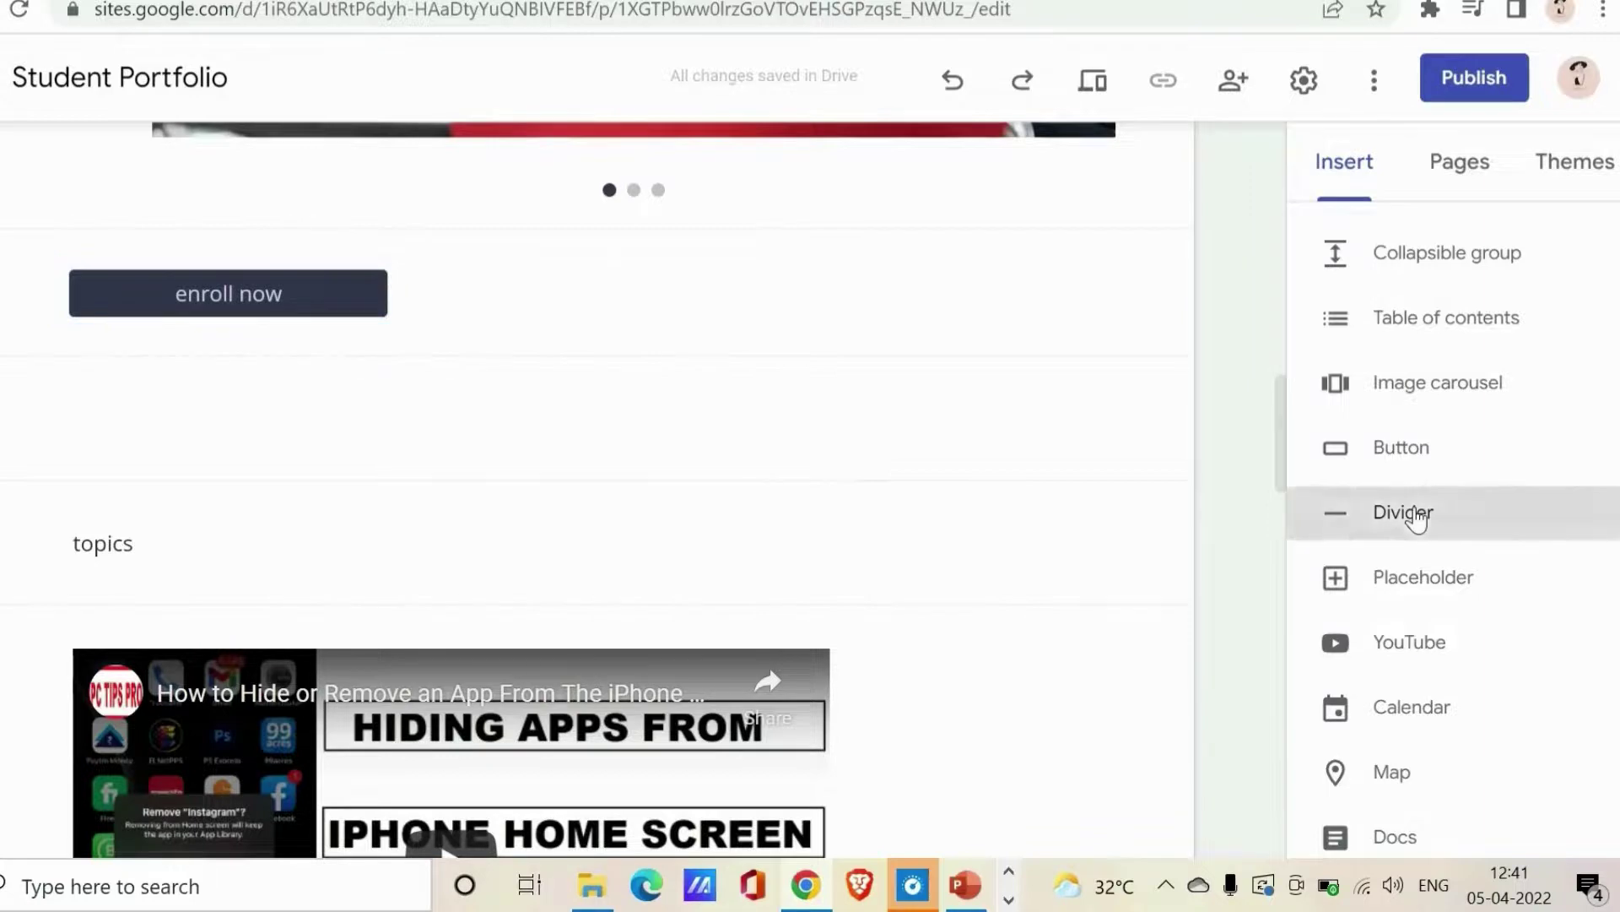
click(881, 315)
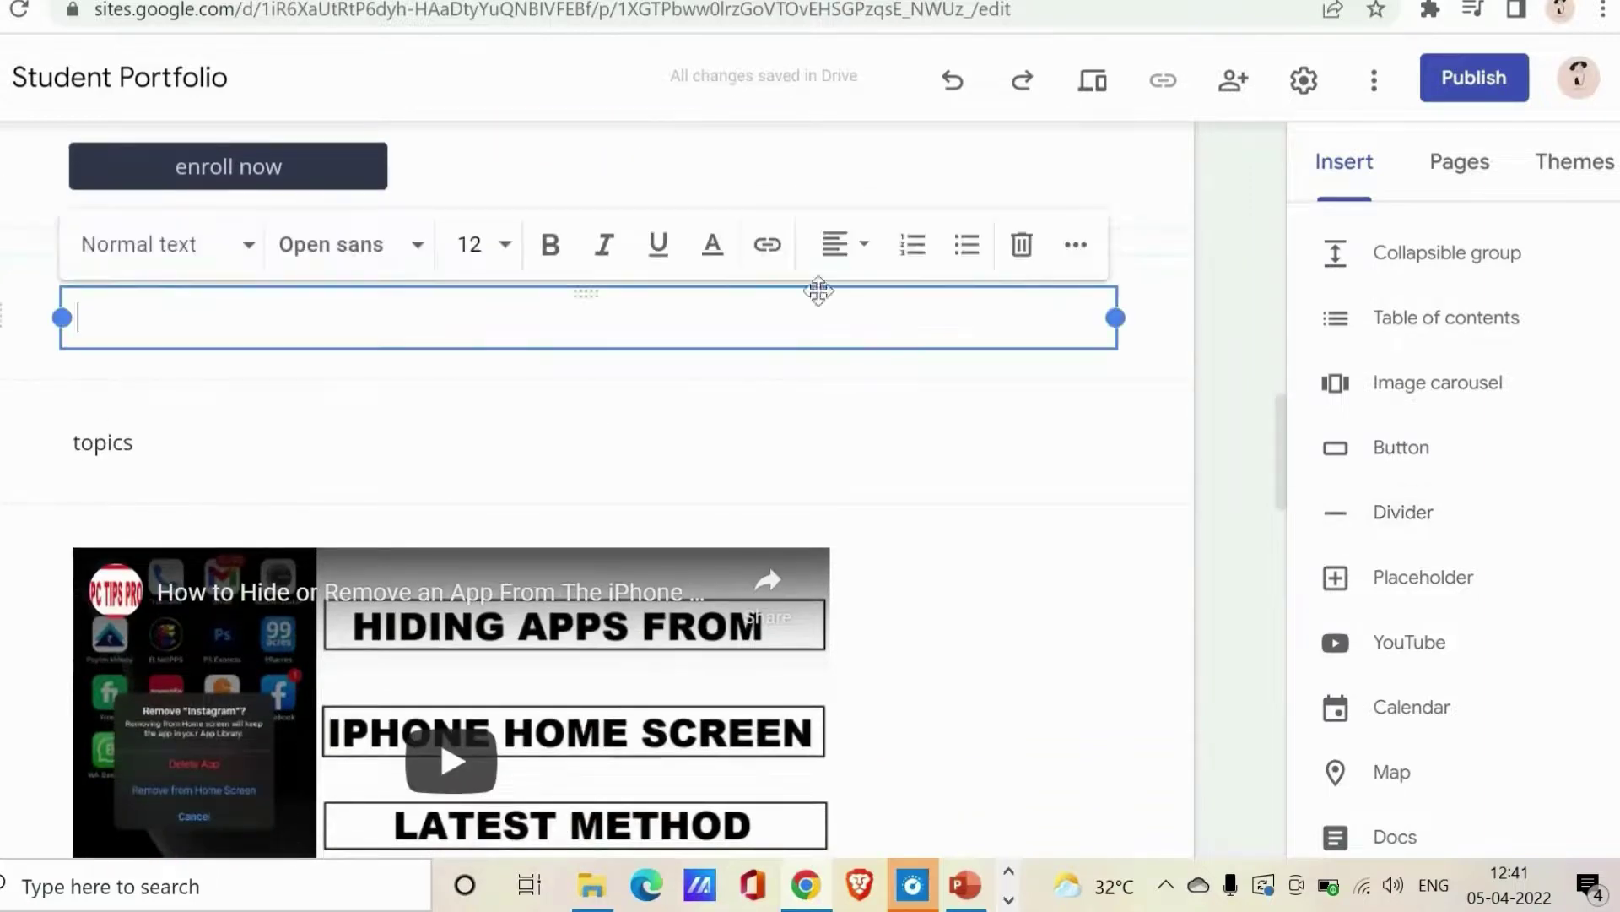
click(1176, 213)
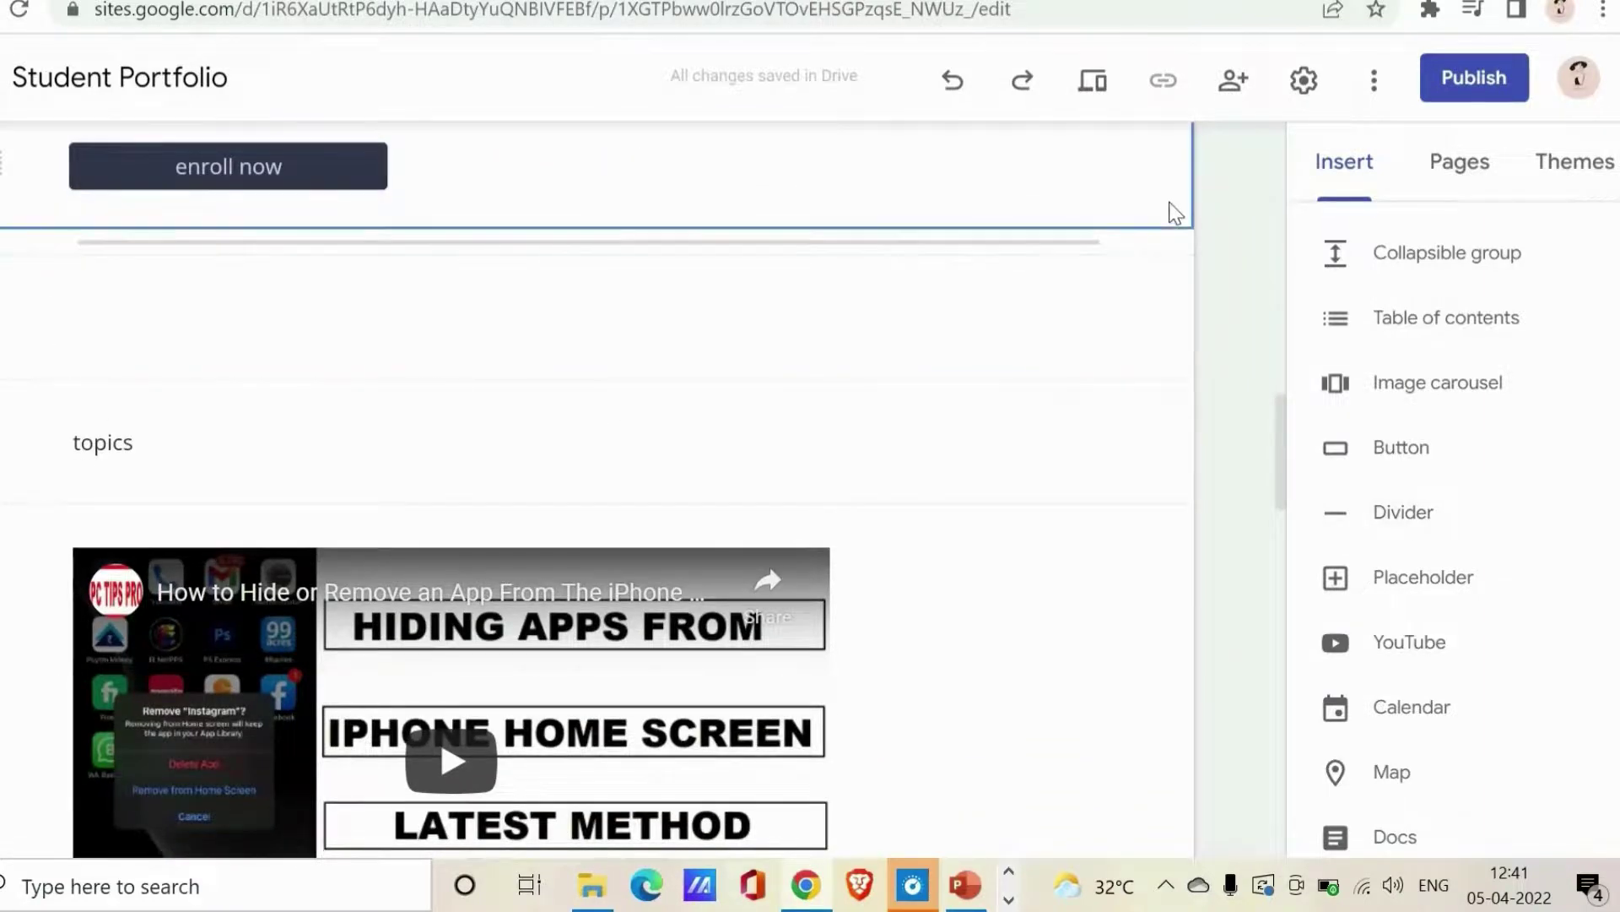
click(884, 244)
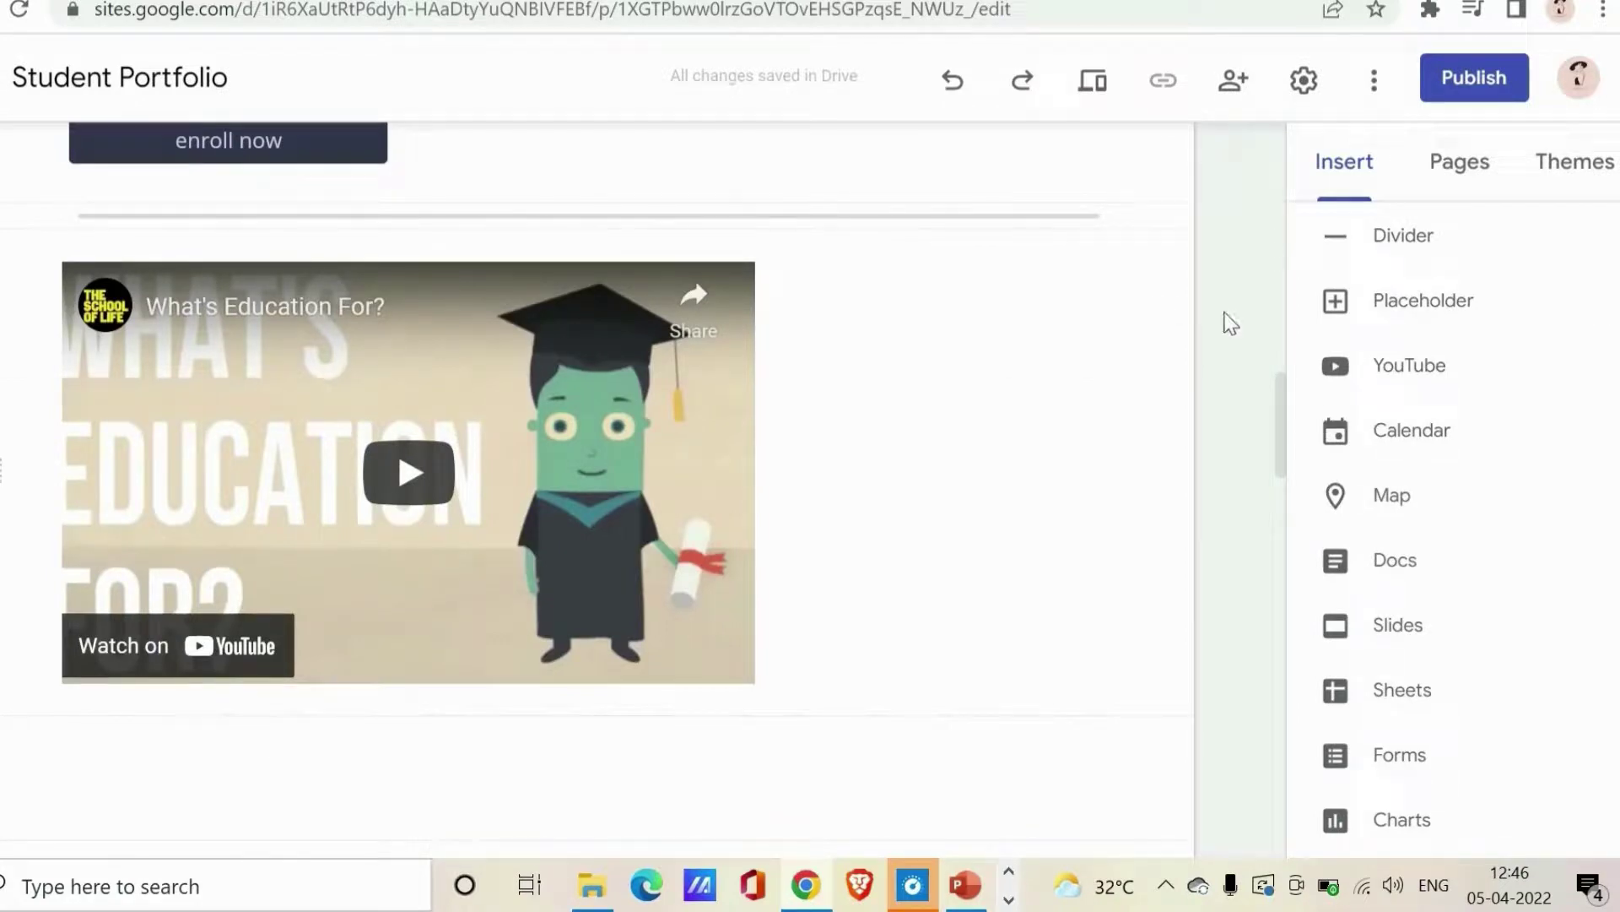
Step: Check the YouTube video picker without choosing a video, and review the available layouts and insertable content elements
click(1435, 361)
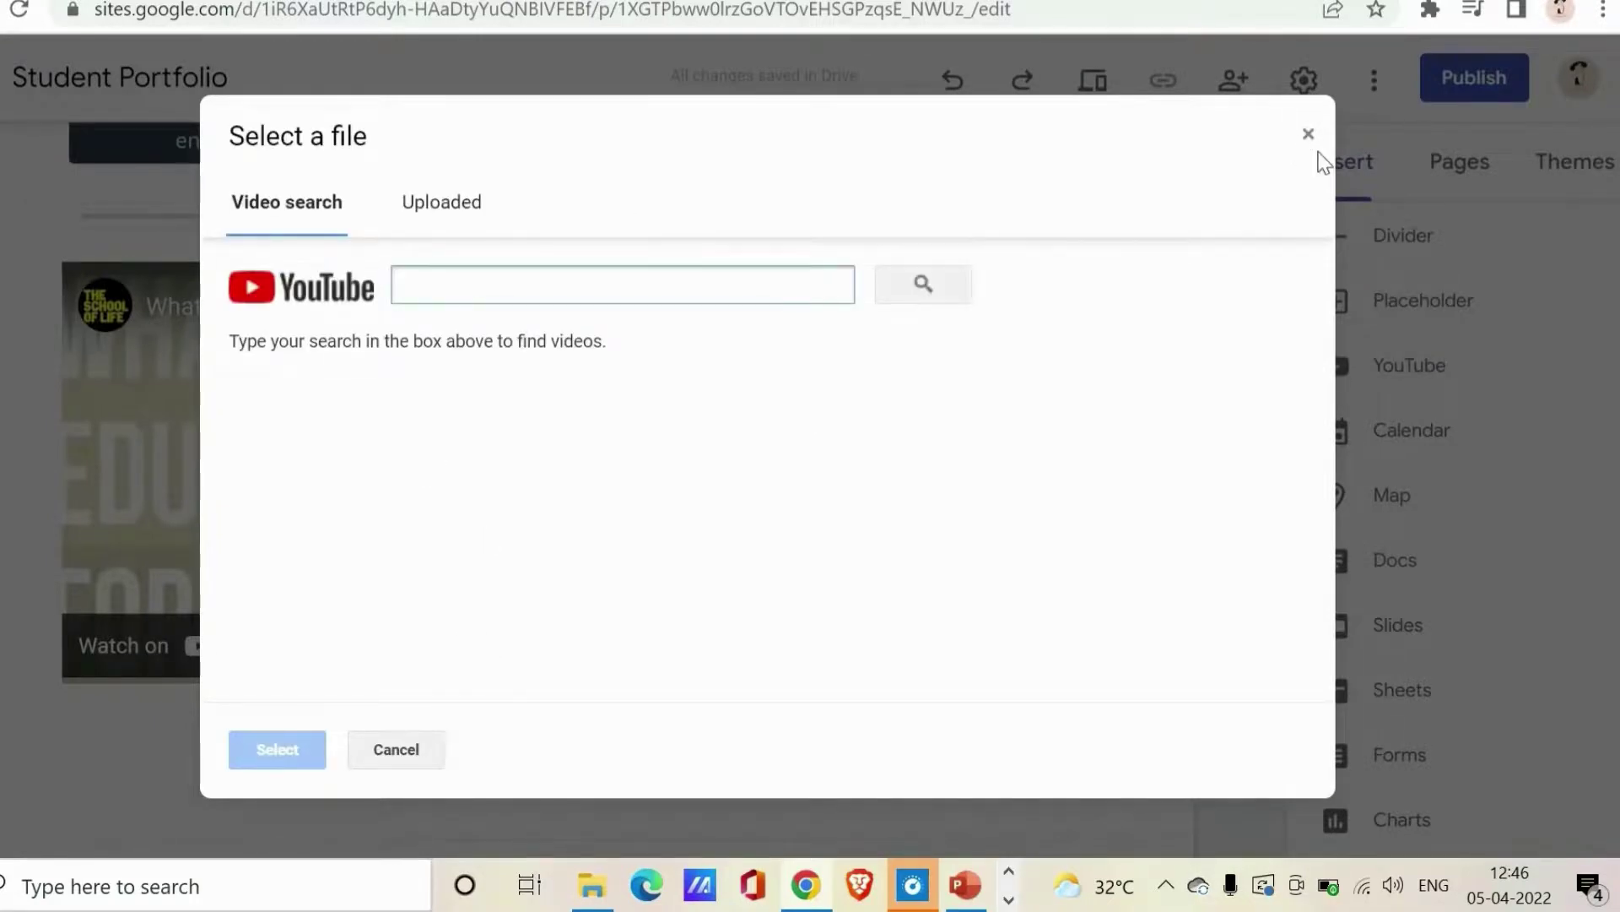
click(1308, 136)
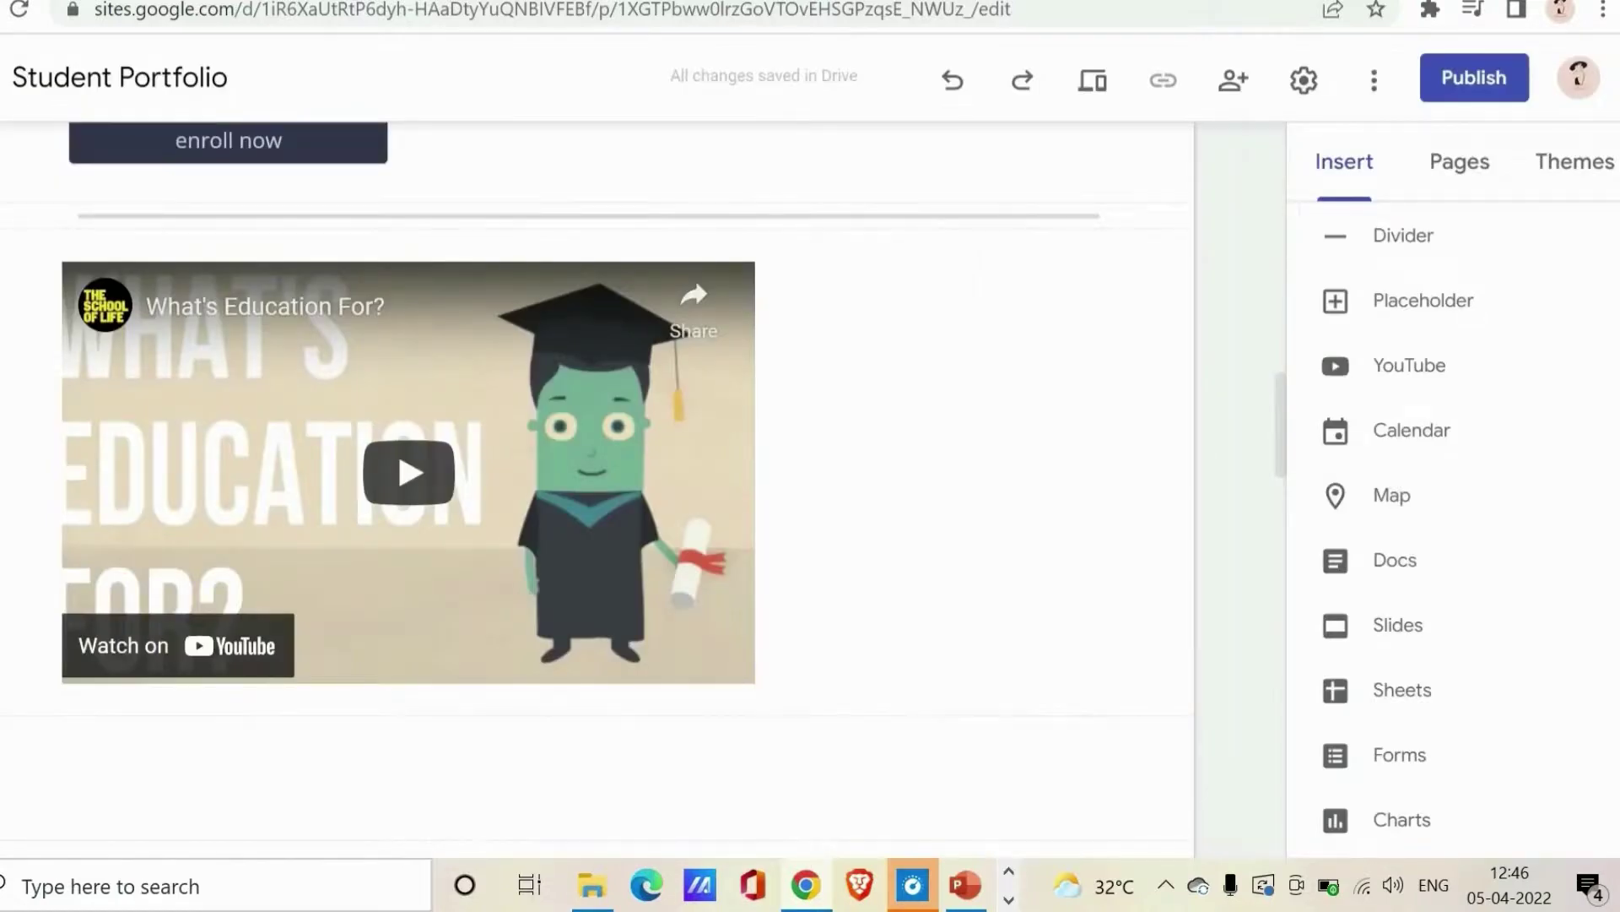
scroll(1452, 506, up, 10)
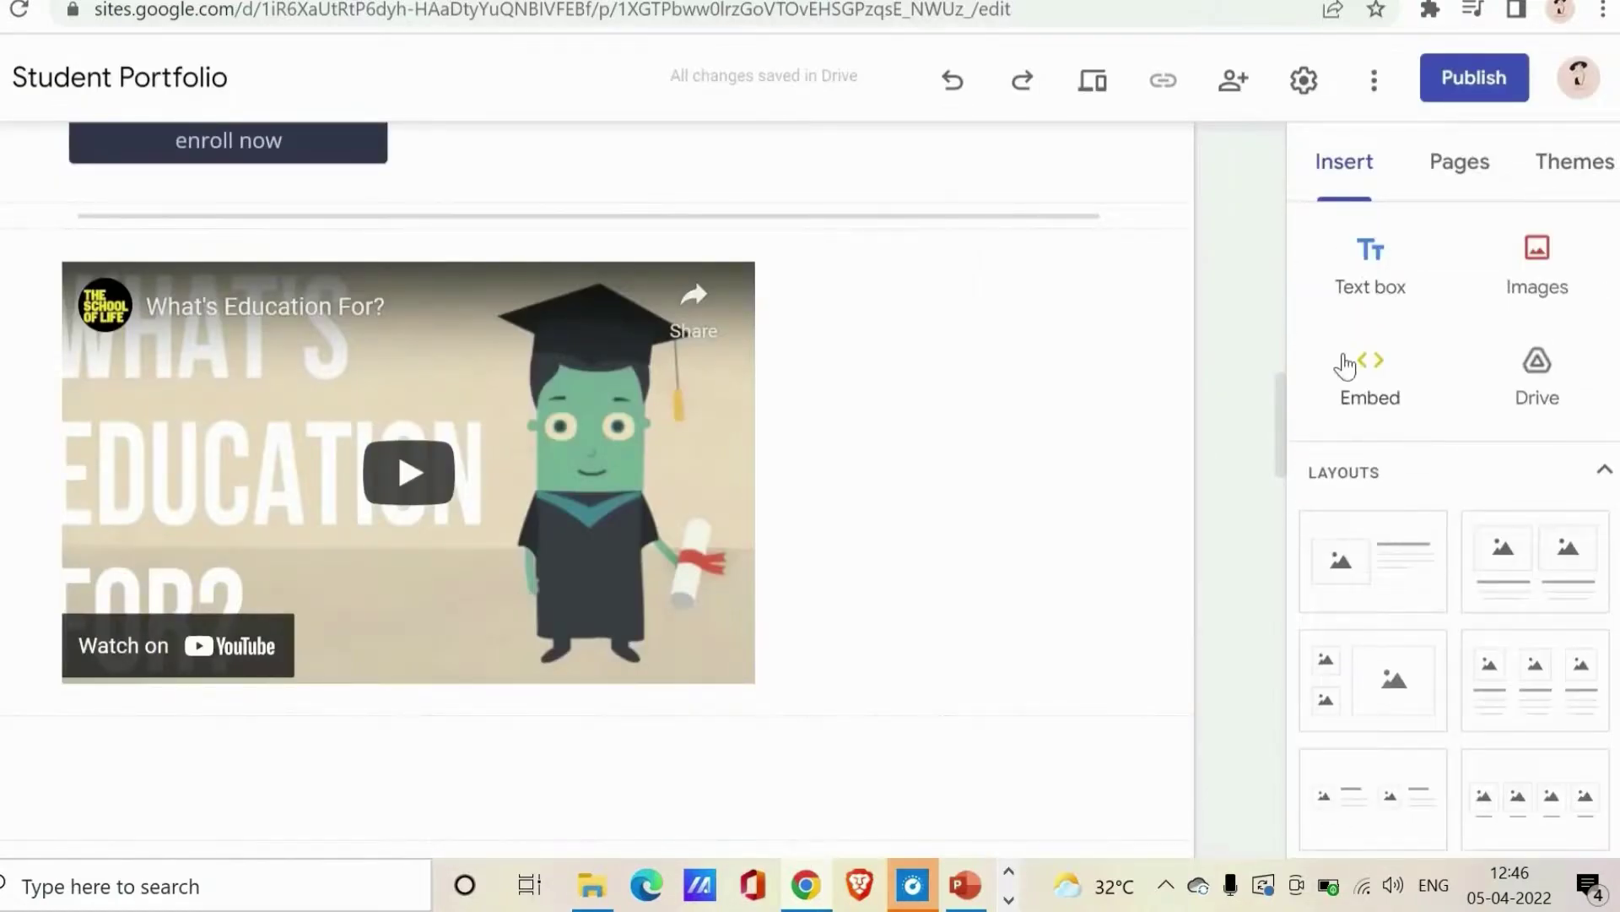
scroll(1345, 365, down, 10)
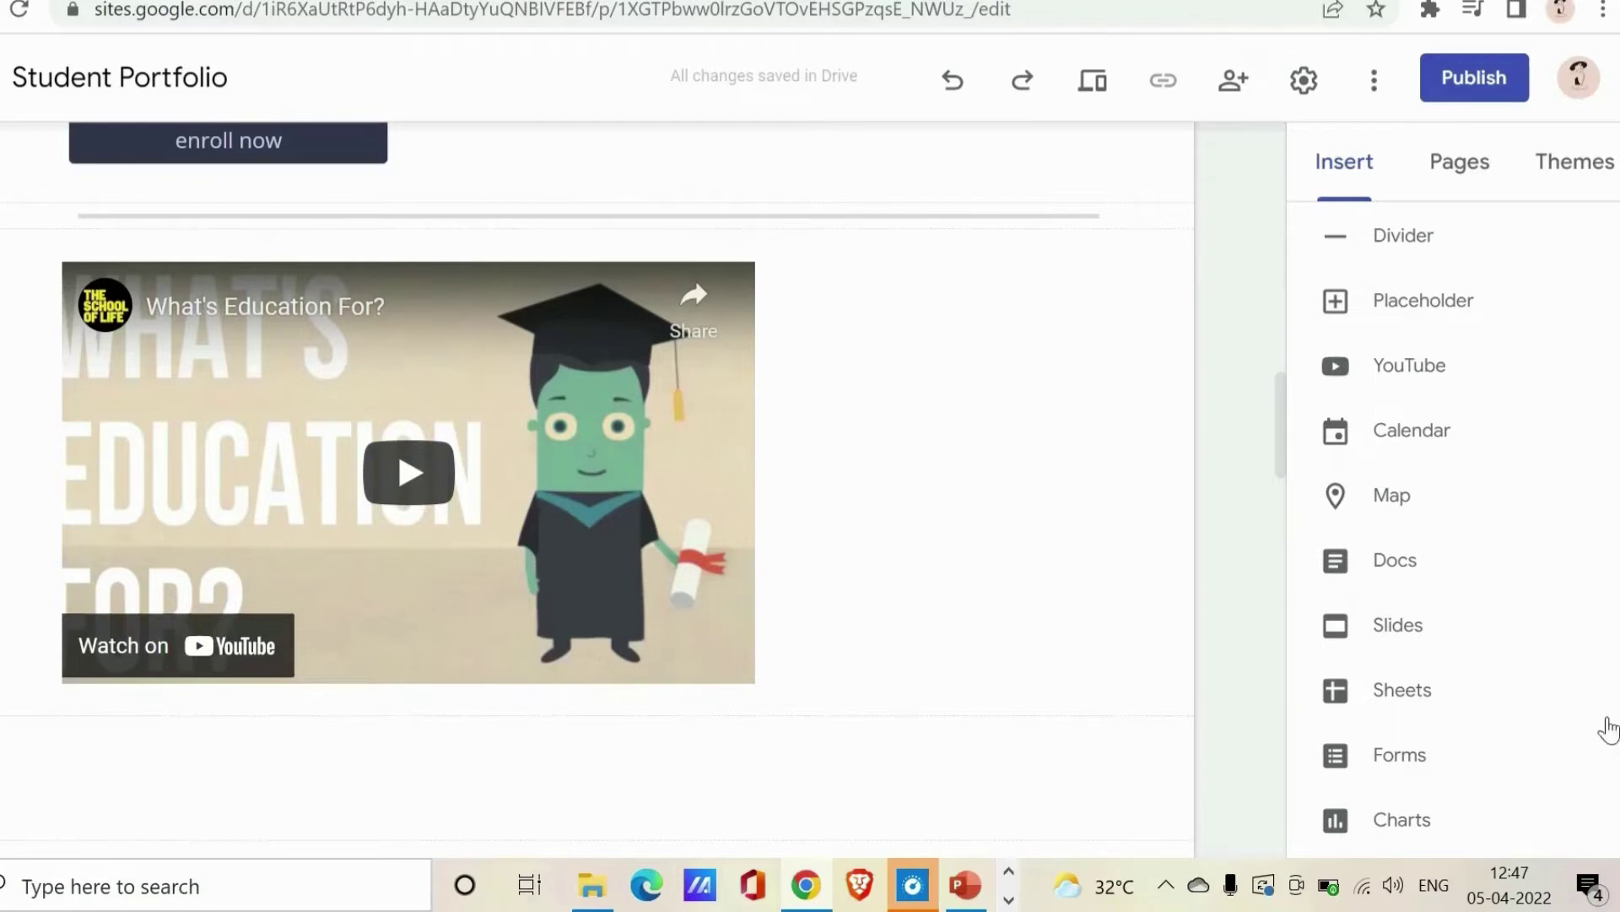
scroll(1452, 523, down, 5)
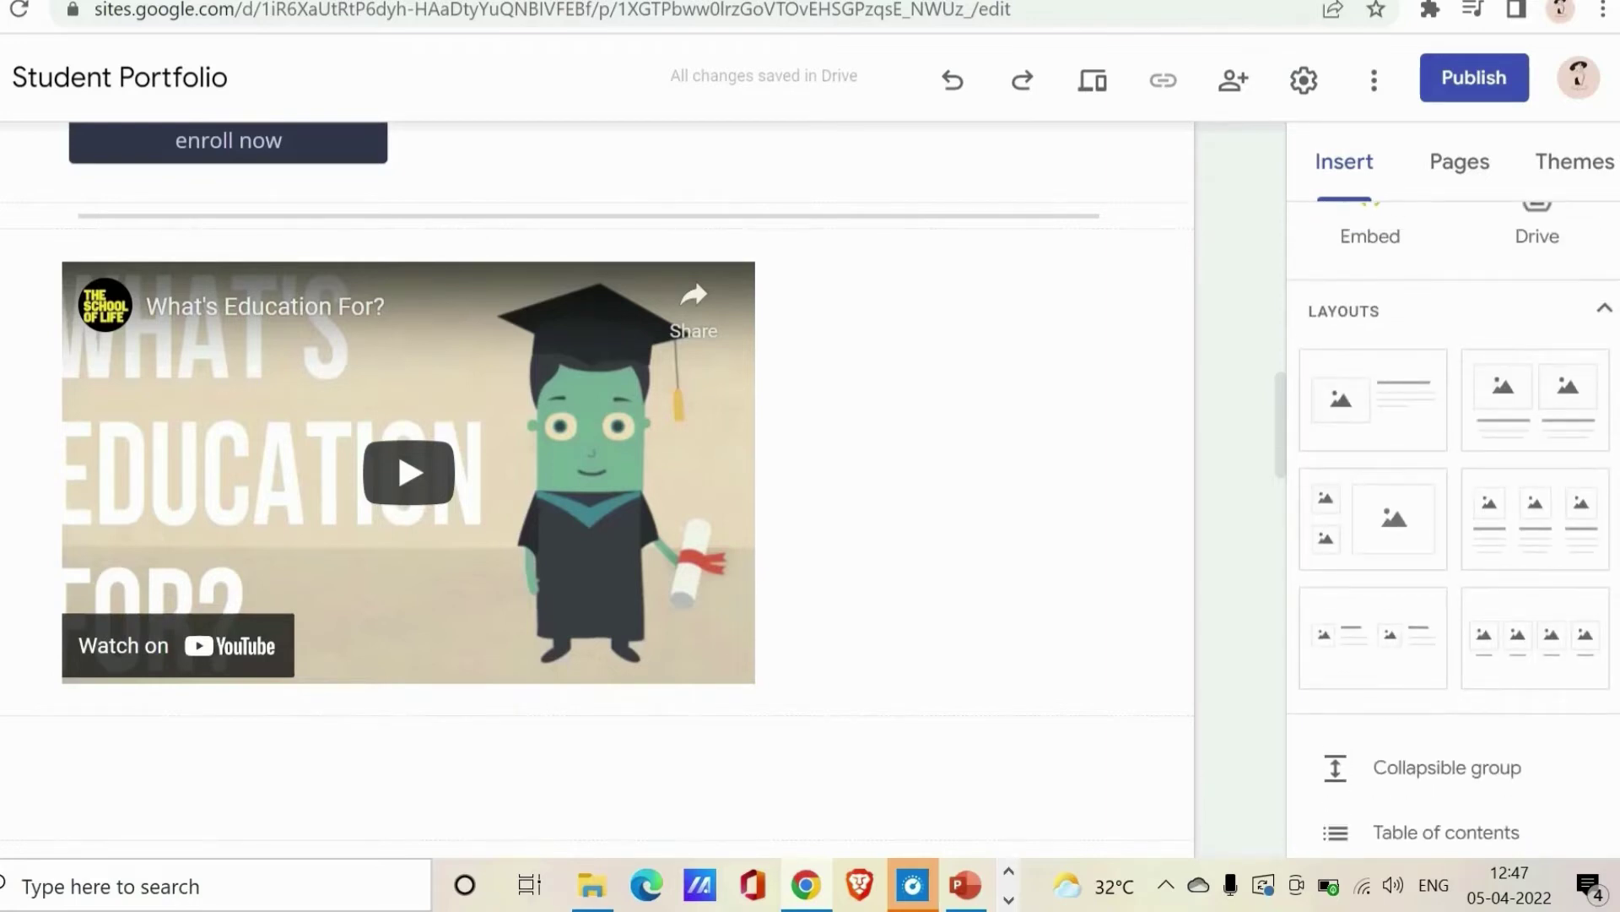
scroll(1452, 506, up, 2)
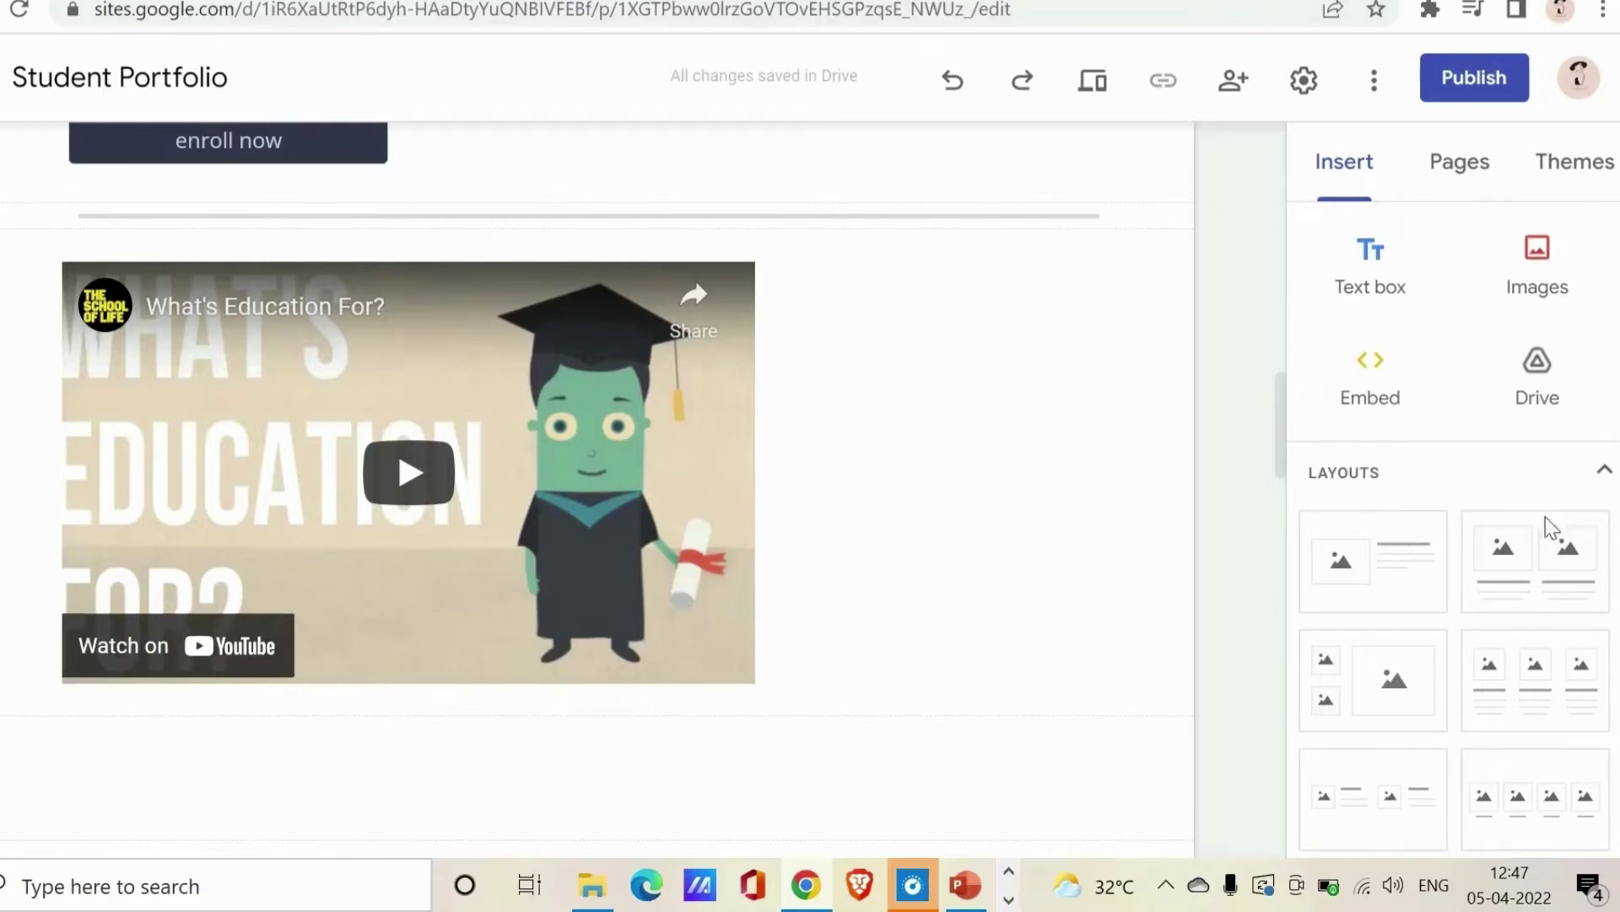
scroll(1452, 506, down, 1)
scroll(1452, 507, up, 8)
scroll(1595, 320, down, 10)
scroll(1595, 320, up, 6)
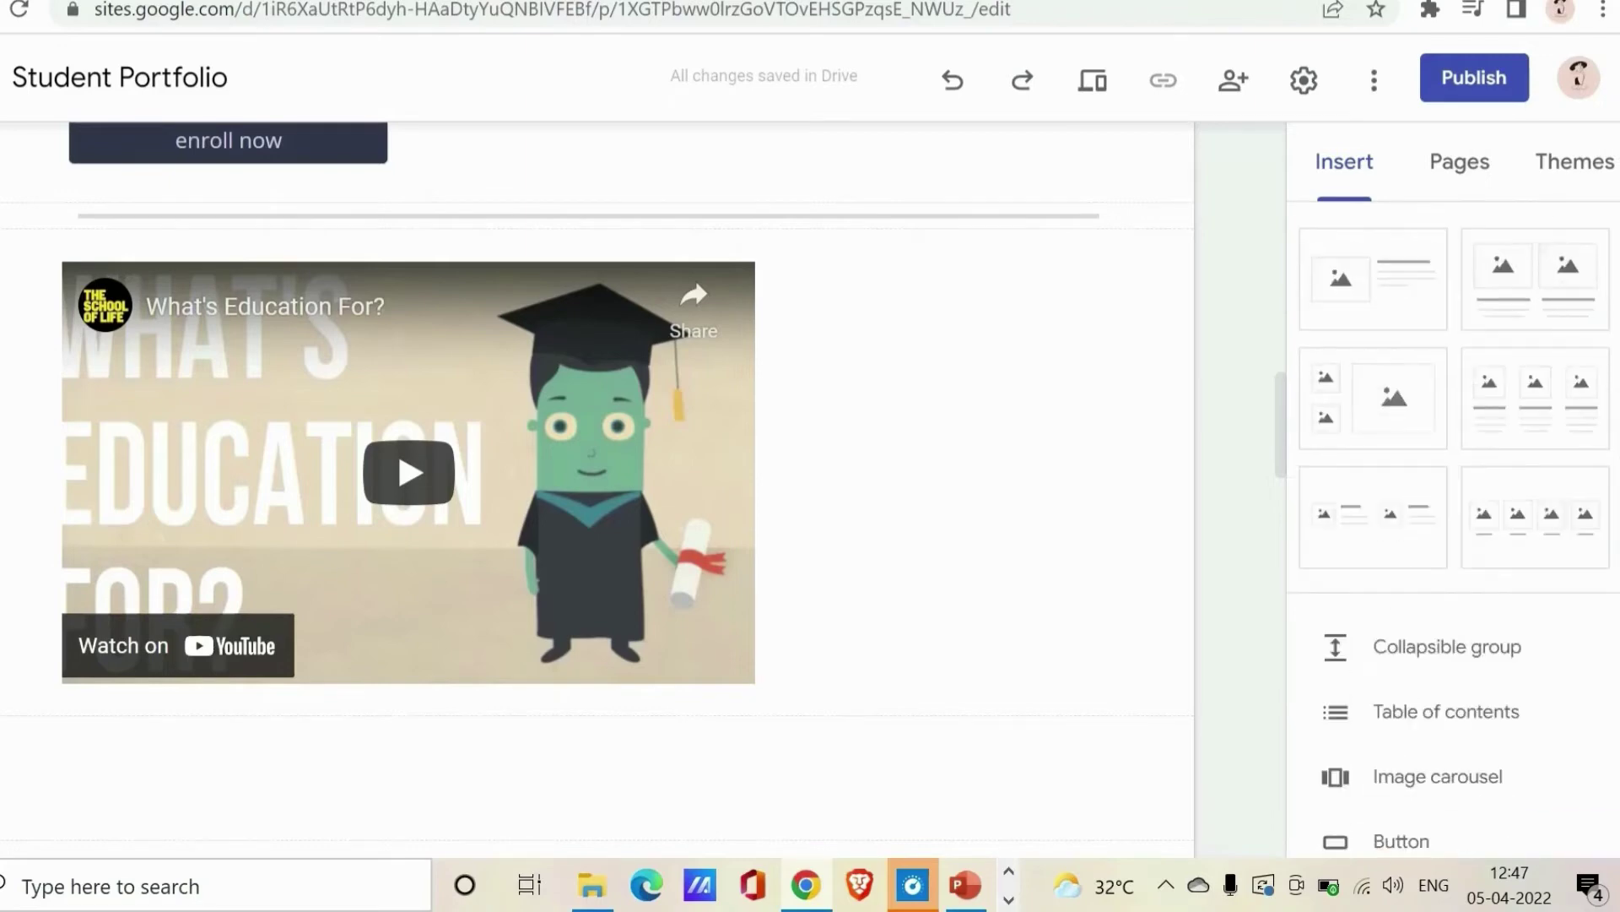